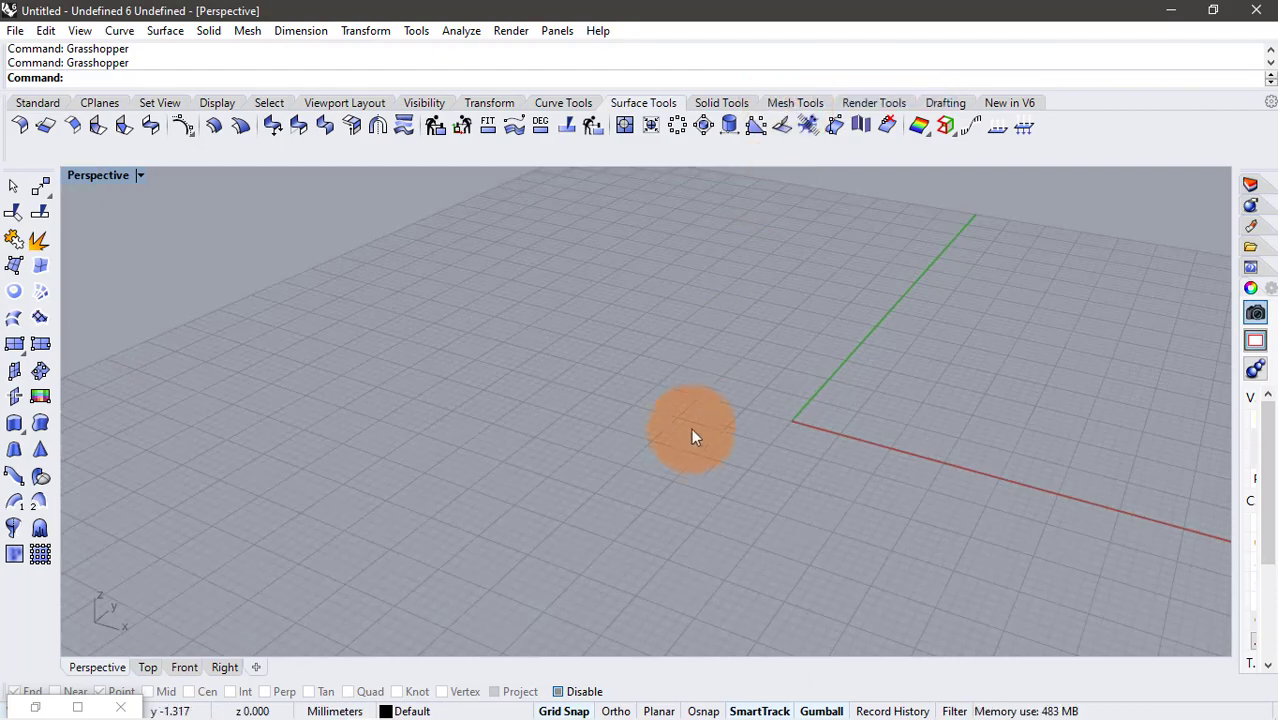
# - Draw a rectangle on the ground plane from the origin to an opposite corner at about y 30 mm
pyautogui.write('Rectangle')
pyautogui.press('Return')
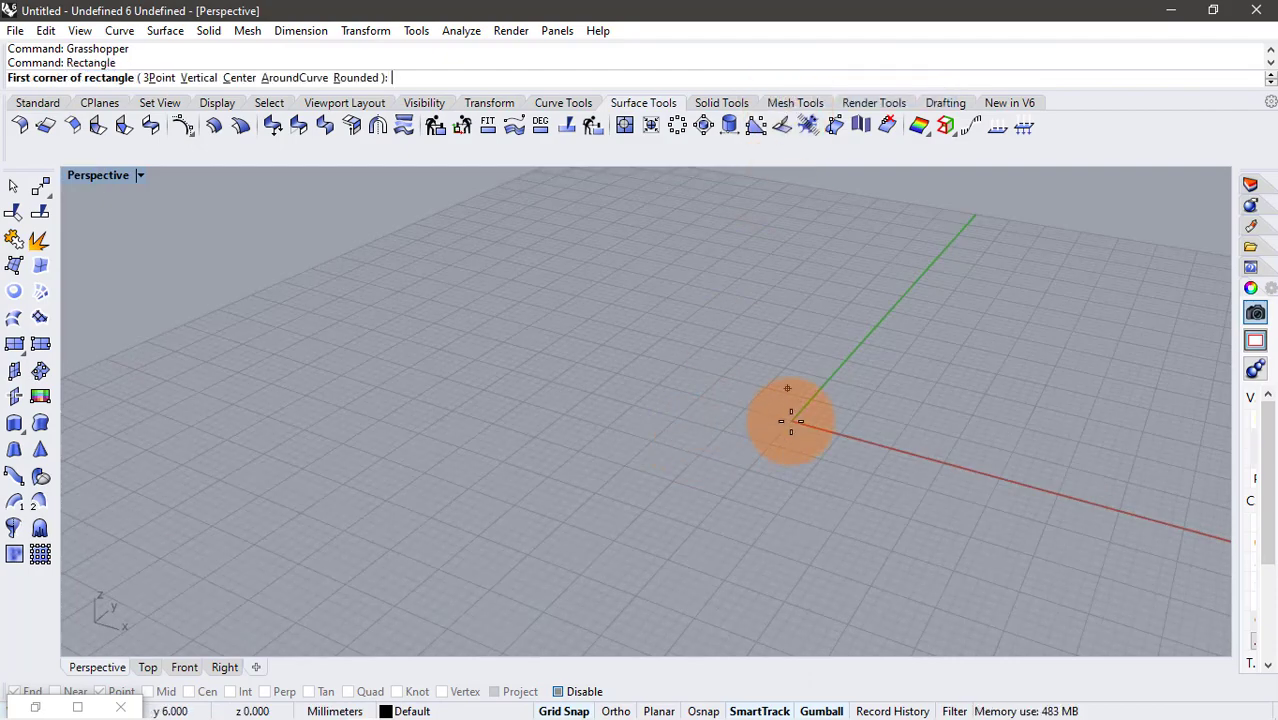
pyautogui.click(791, 420)
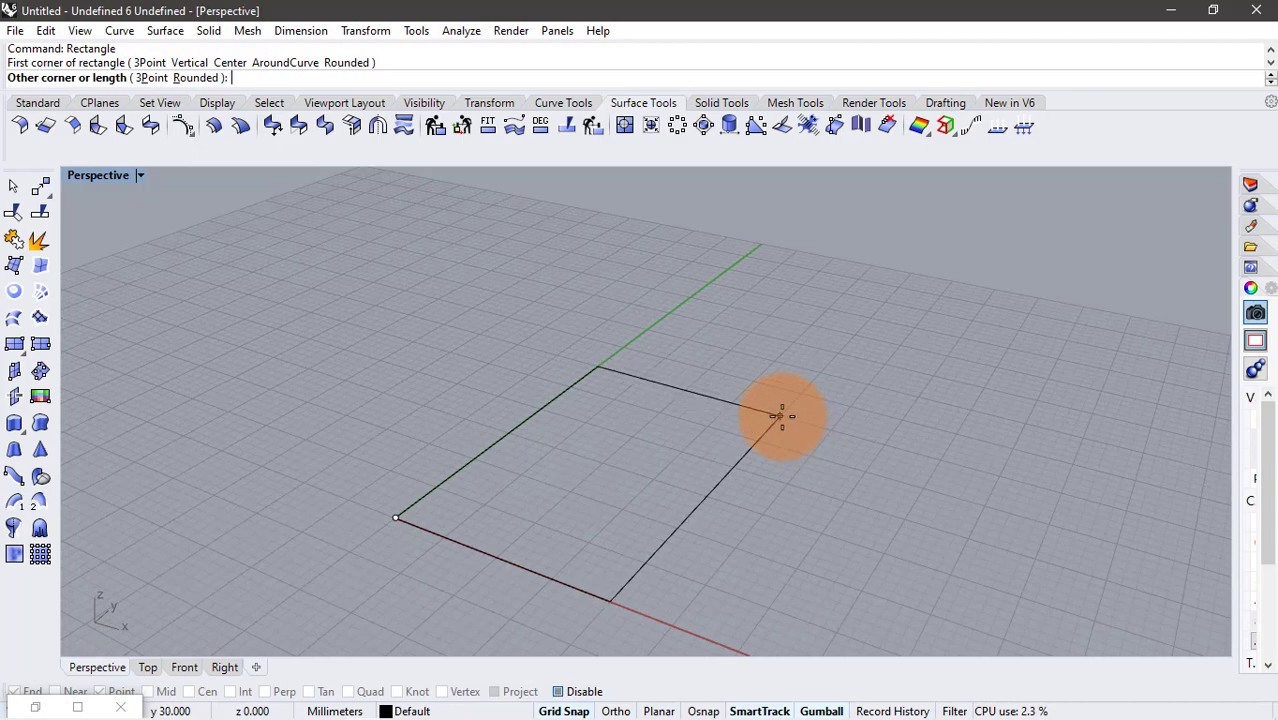
pyautogui.click(782, 416)
pyautogui.press('Return')
pyautogui.moveTo(804, 423); pyautogui.dragTo(717, 462, button='right')
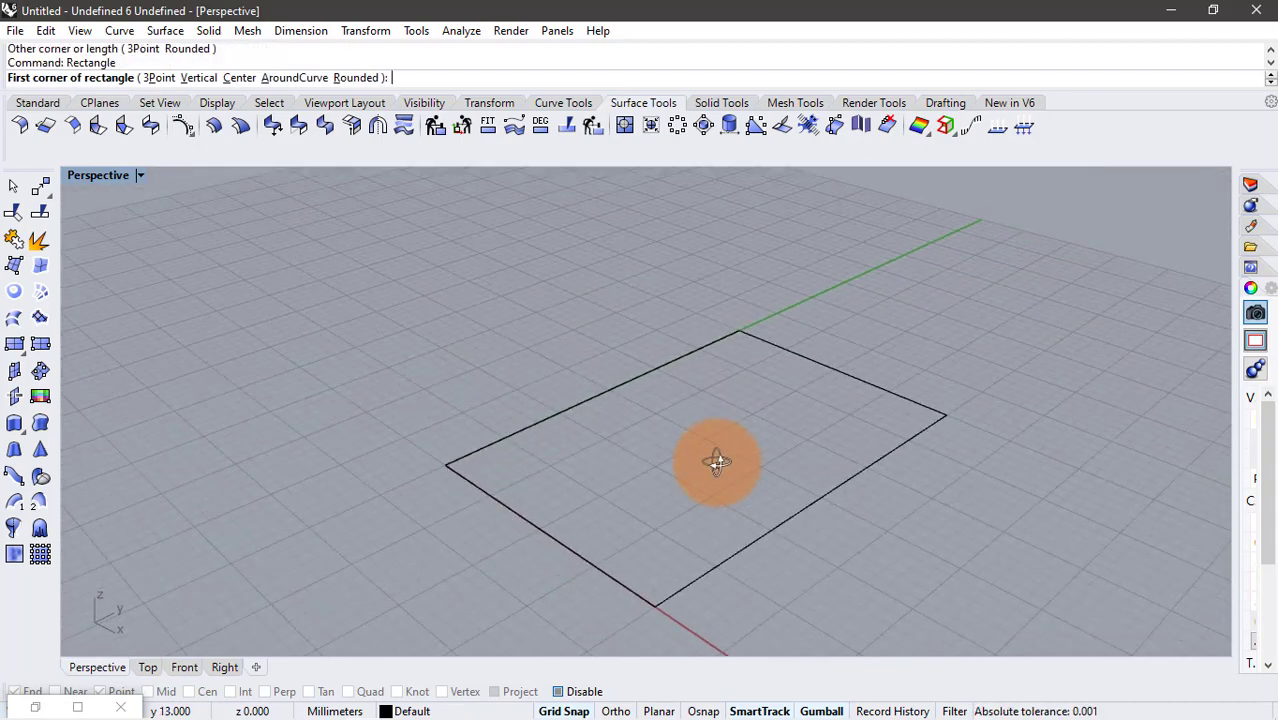
pyautogui.press('Escape')
# - Open Grasshopper and keep the rectangle in view beside its canvas
pyautogui.write('Grasshopper')
pyautogui.press('Return')
pyautogui.scroll(-1, 714, 460)
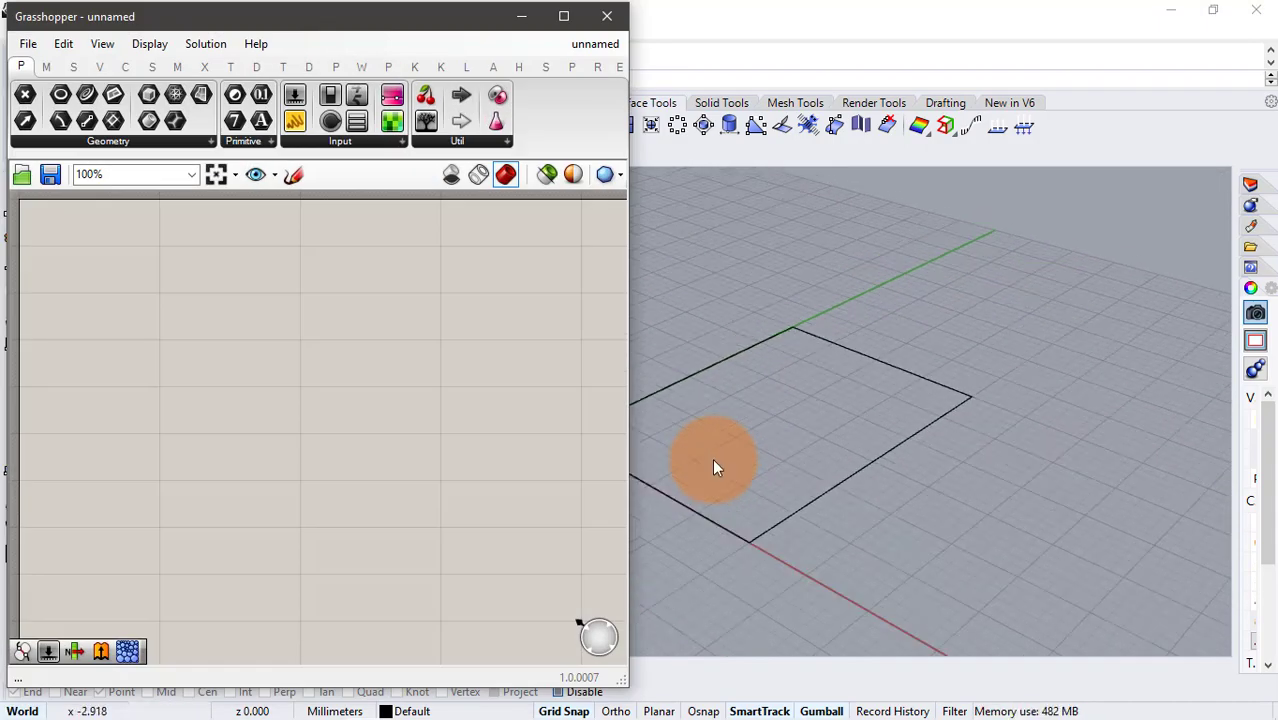
pyautogui.scroll(-2, 714, 467)
pyautogui.scroll(3, 714, 467)
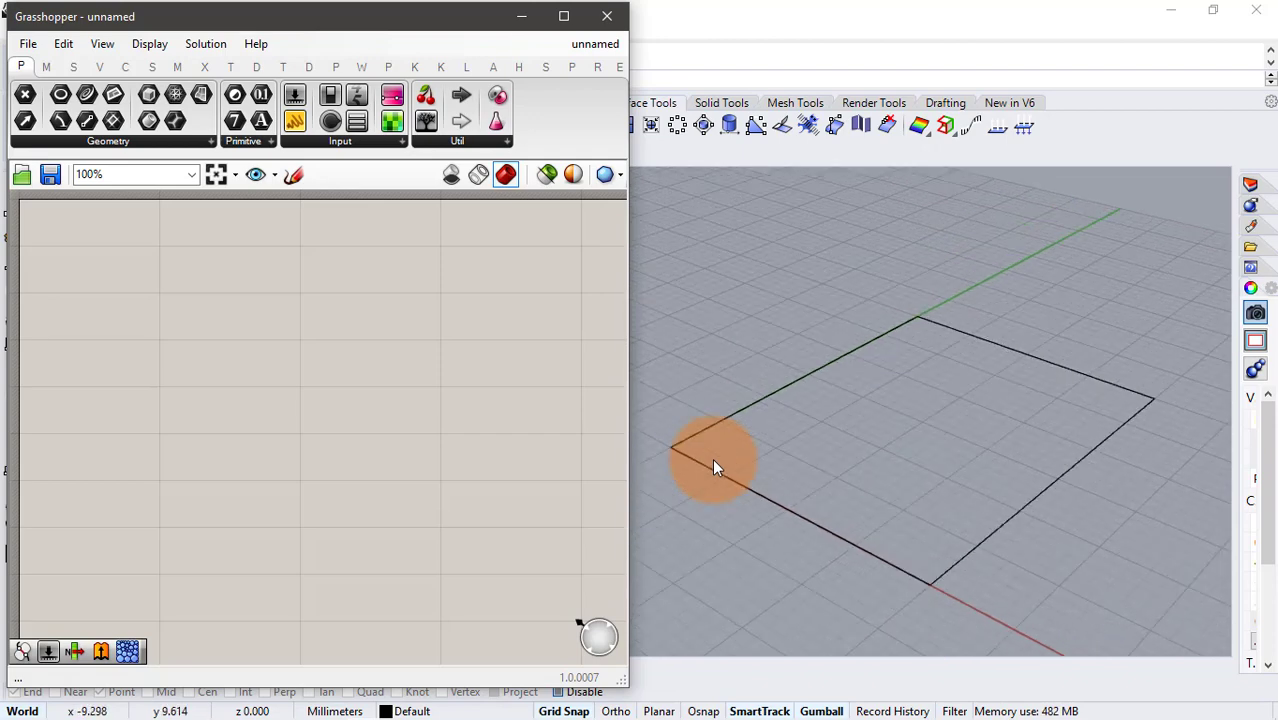
# - Add a Curve parameter to the canvas and reference the drawn rectangle in it
pyautogui.doubleClick(127, 263)
pyautogui.write('curve')
pyautogui.click(128, 258)
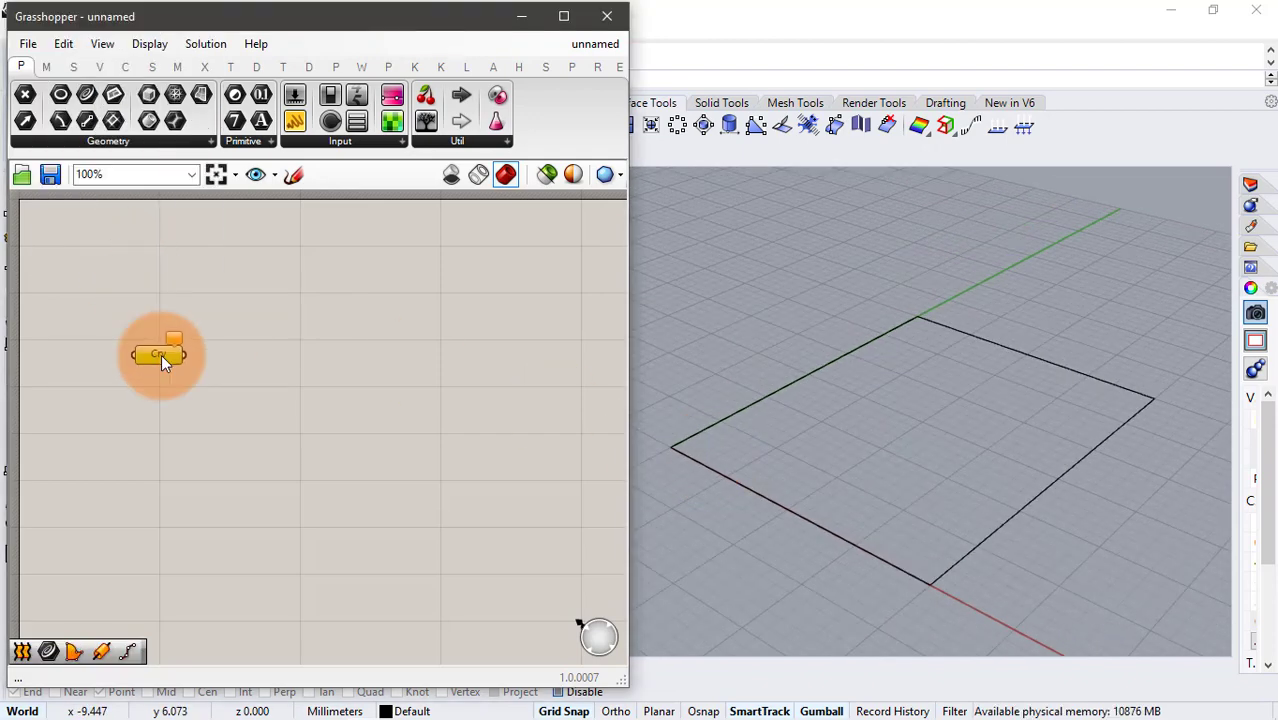
pyautogui.rightClick(161, 354)
pyautogui.click(222, 568)
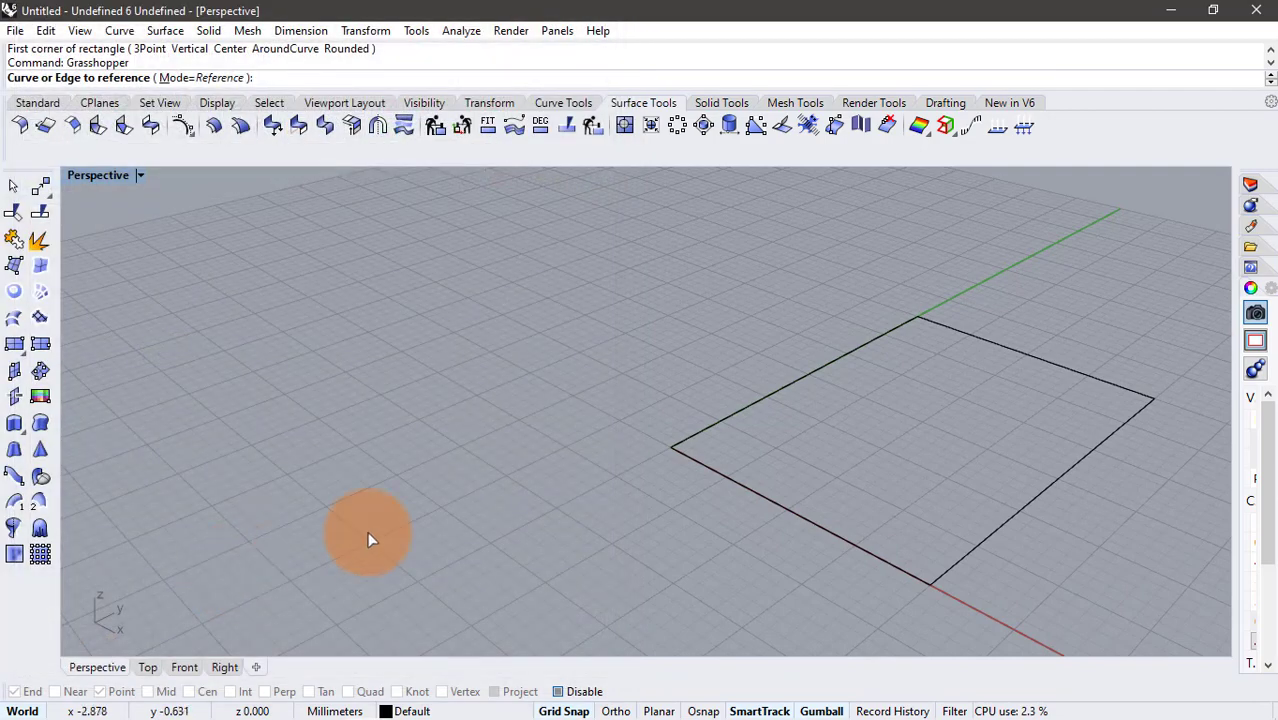
pyautogui.click(674, 450)
# - Add a Region Intersection component and connect the Curve parameter to its B input
pyautogui.doubleClick(253, 332)
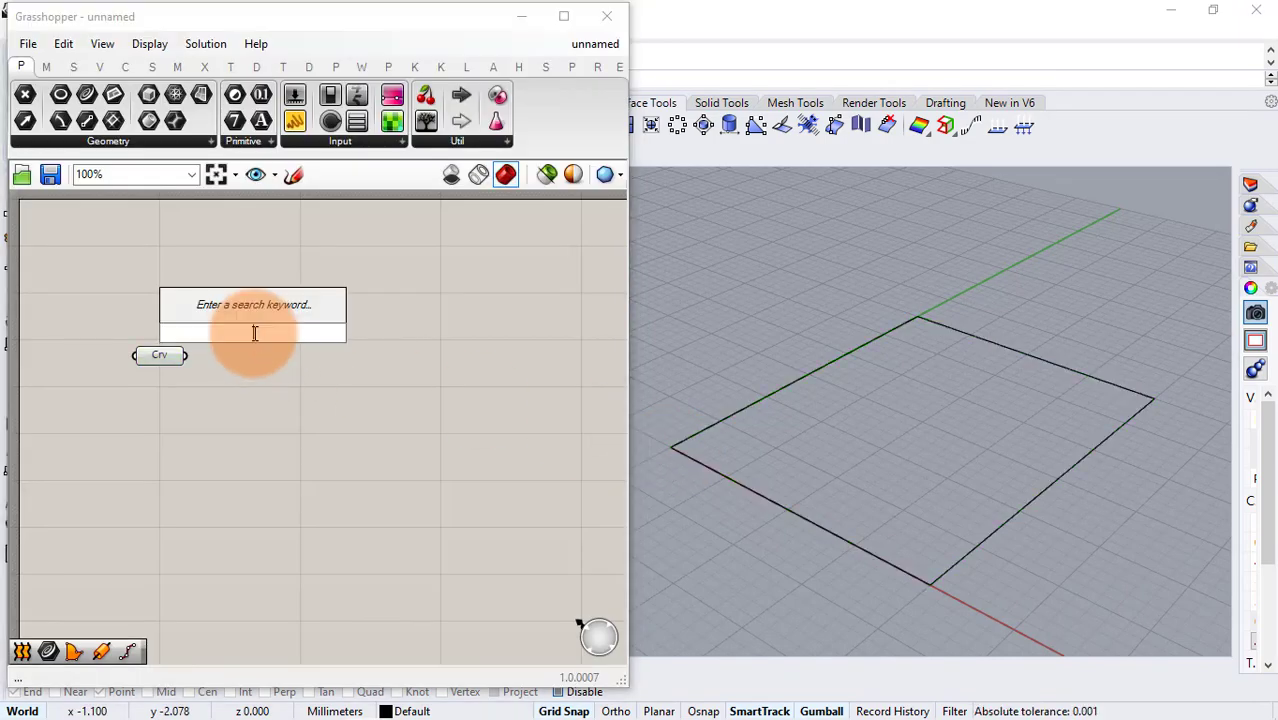
pyautogui.write('regip')
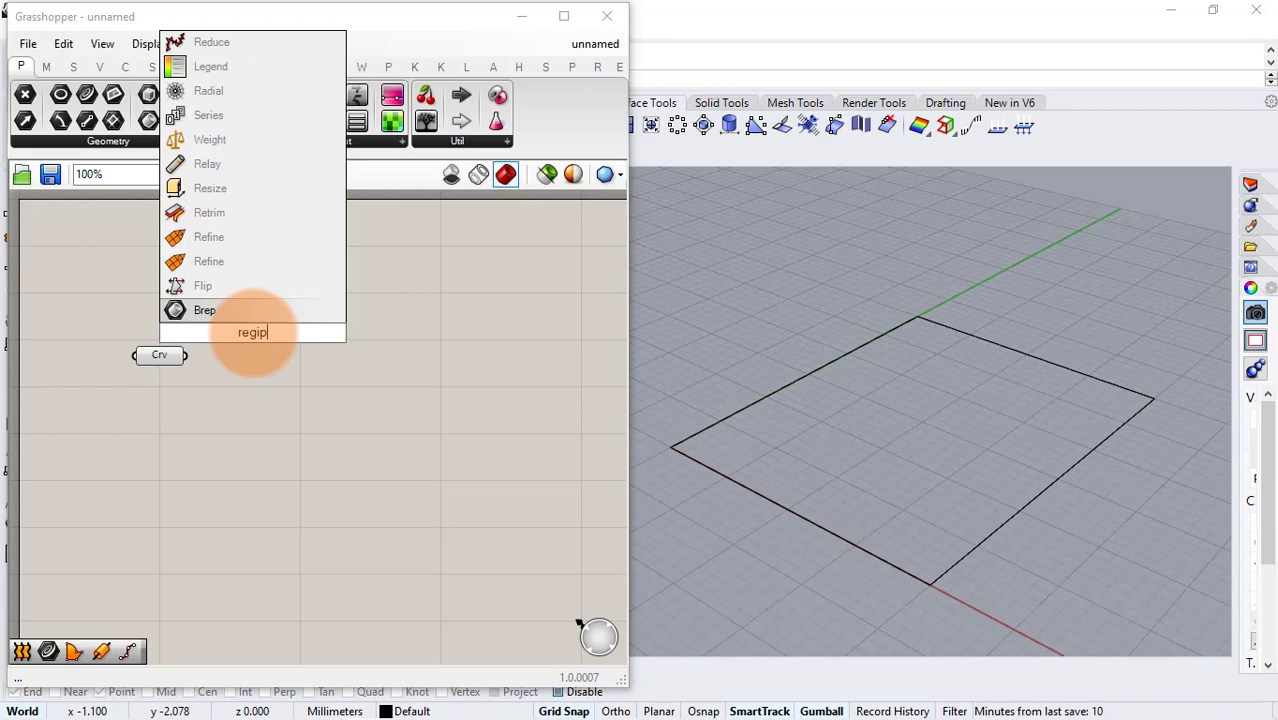
pyautogui.press('BackSpace')
pyautogui.write('o')
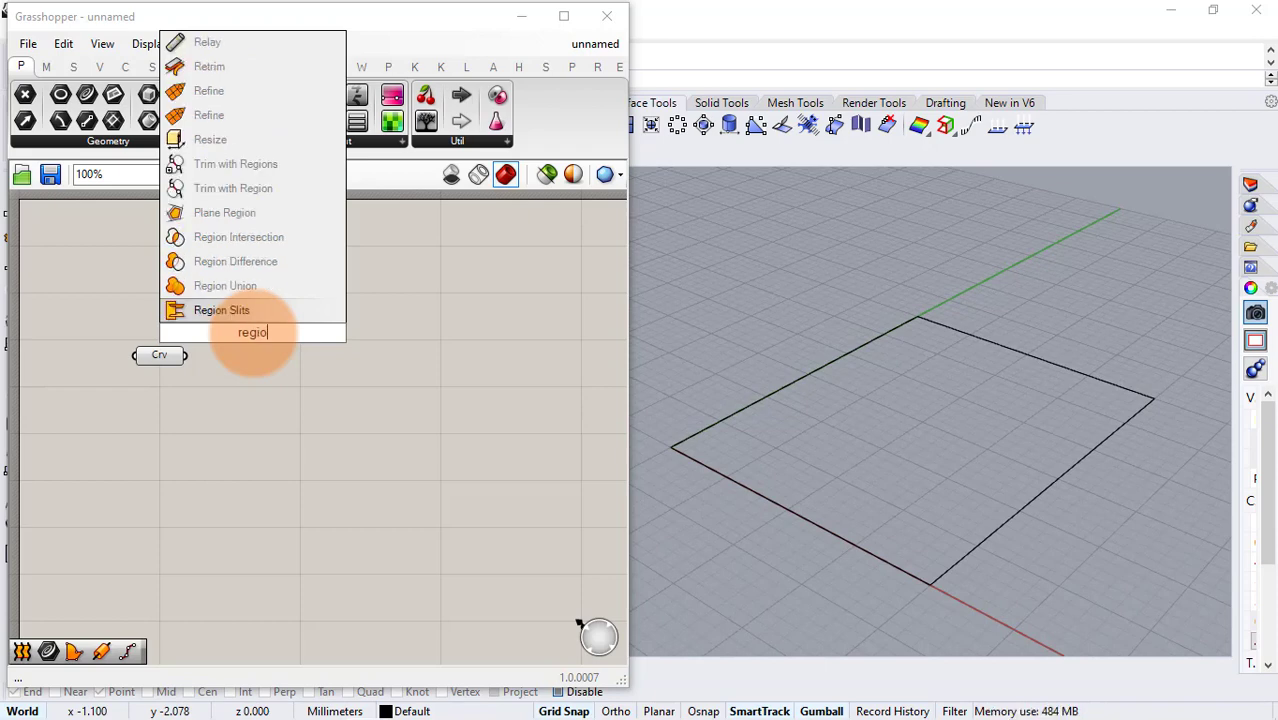
pyautogui.write('nin')
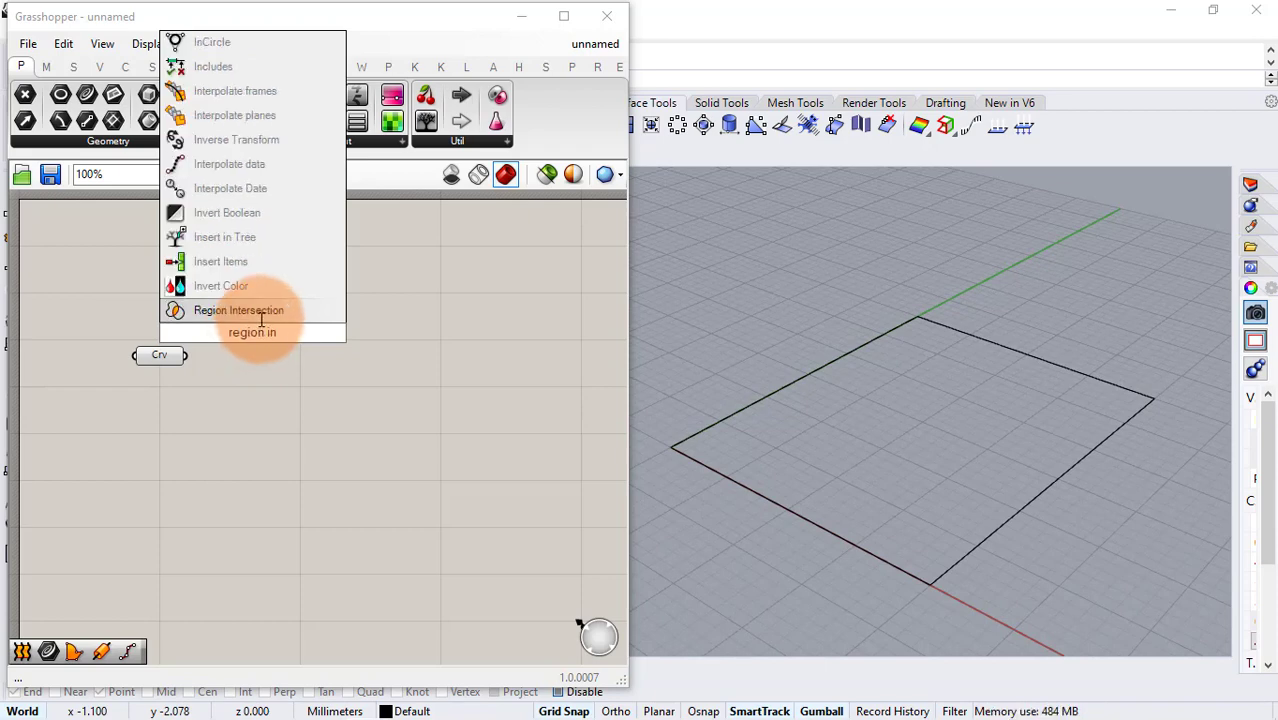
pyautogui.click(251, 310)
pyautogui.moveTo(186, 355); pyautogui.dragTo(242, 328)
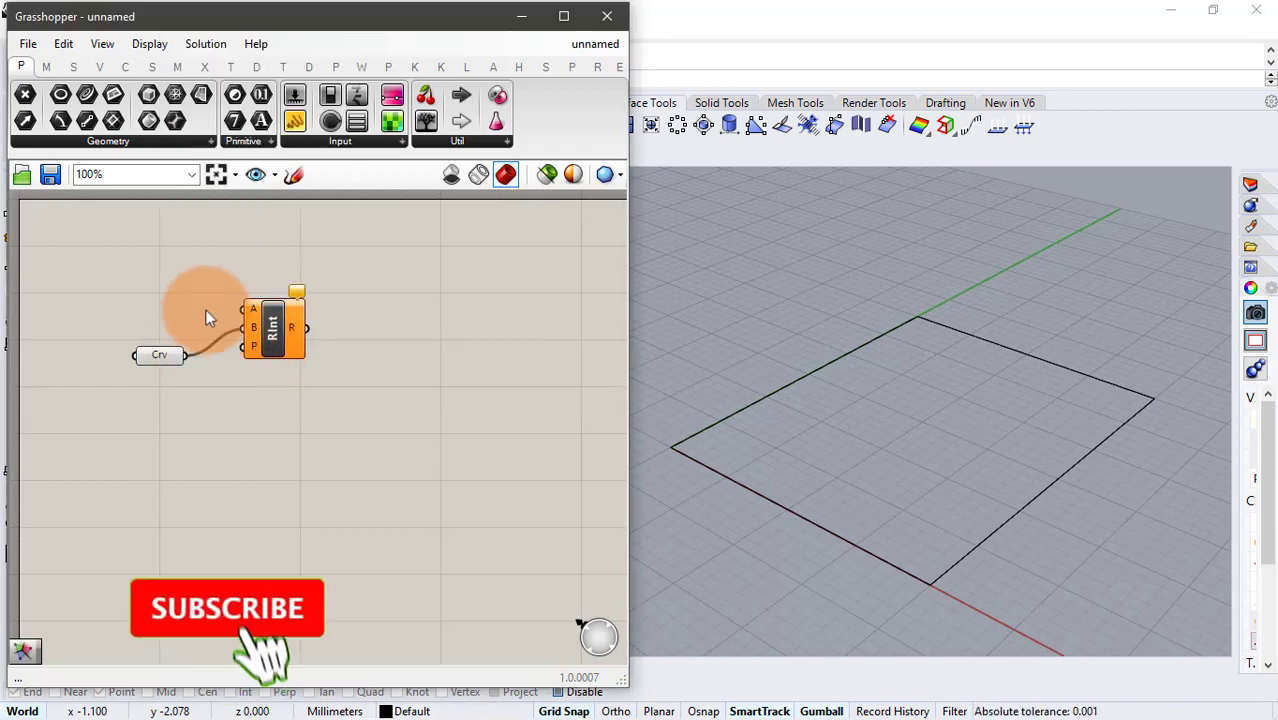
# - Add a Voronoi component and connect its cells output to the A input of Region Intersection
pyautogui.doubleClick(176, 267)
pyautogui.write('voro')
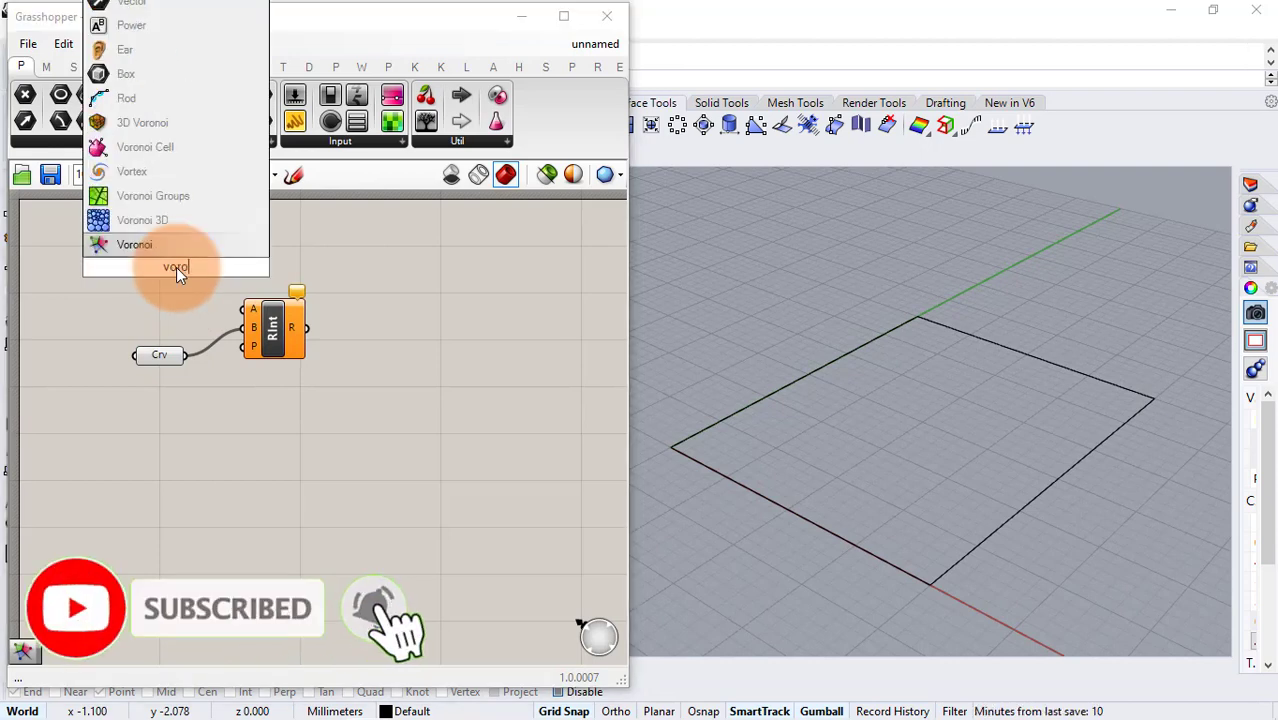
pyautogui.click(181, 254)
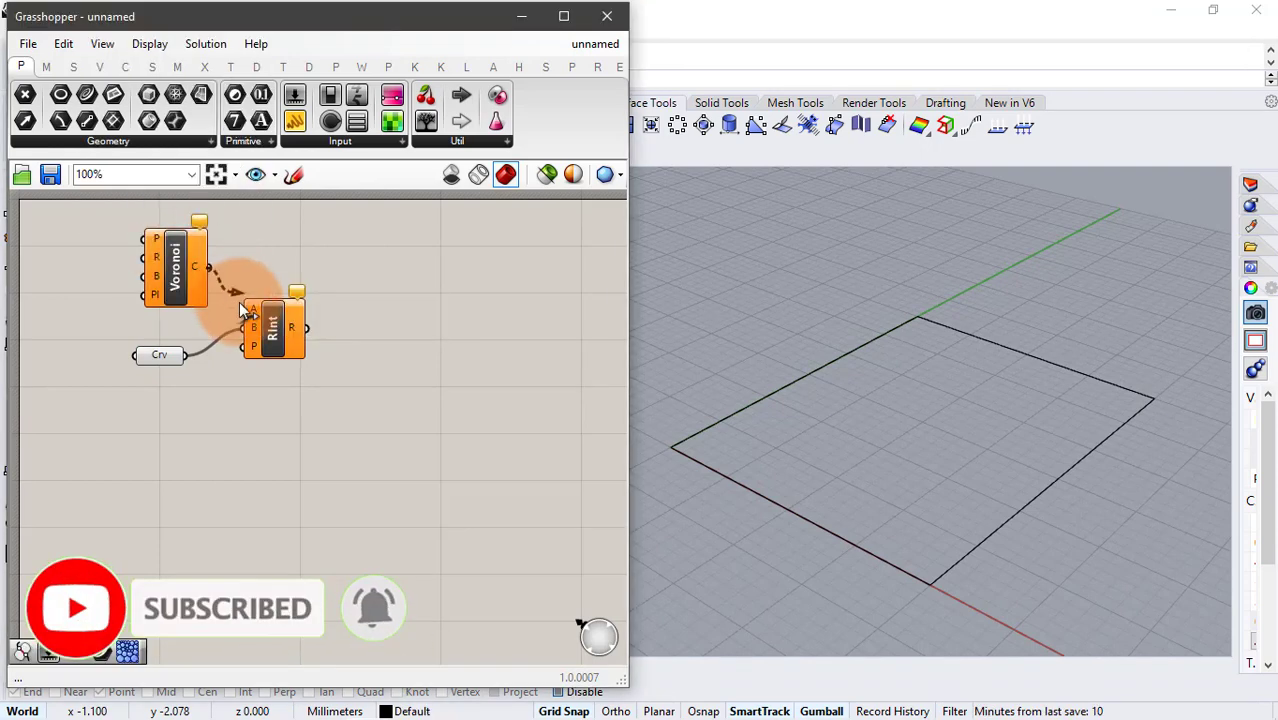
pyautogui.moveTo(239, 302); pyautogui.dragTo(244, 308)
# - Add a Point parameter and connect it to the P input of the Voronoi component
pyautogui.doubleClick(68, 245)
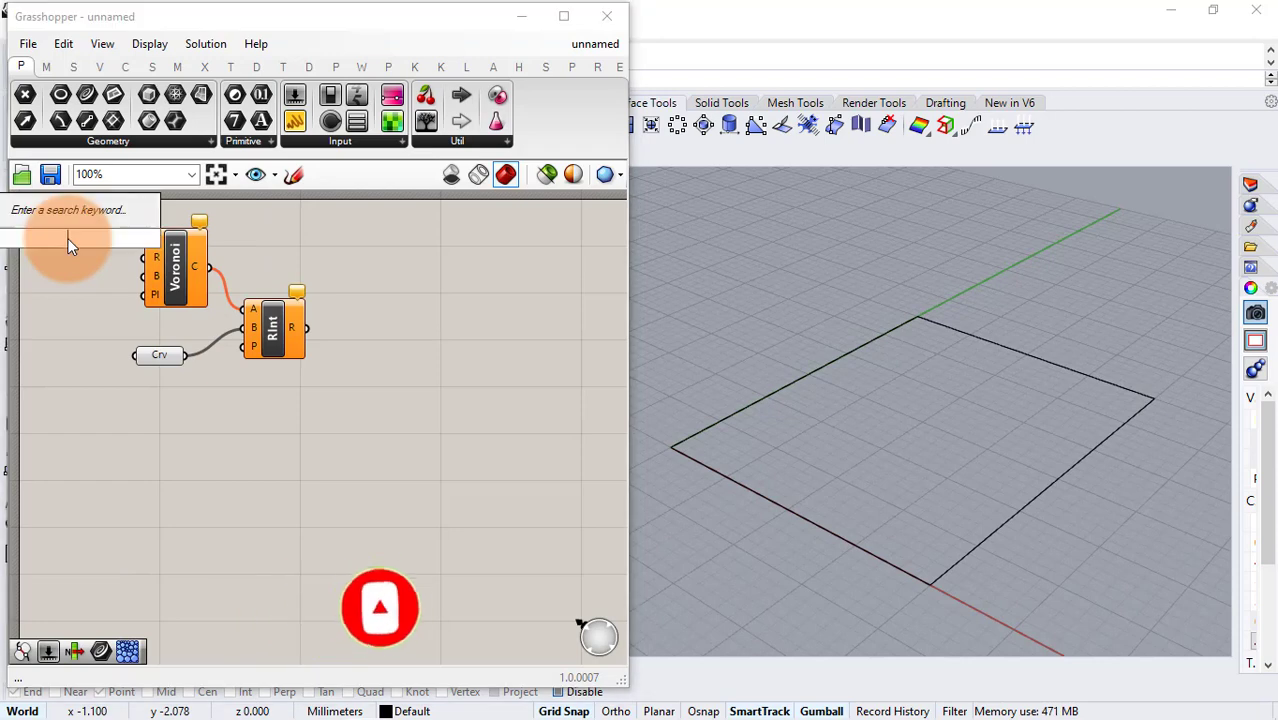
pyautogui.write('points')
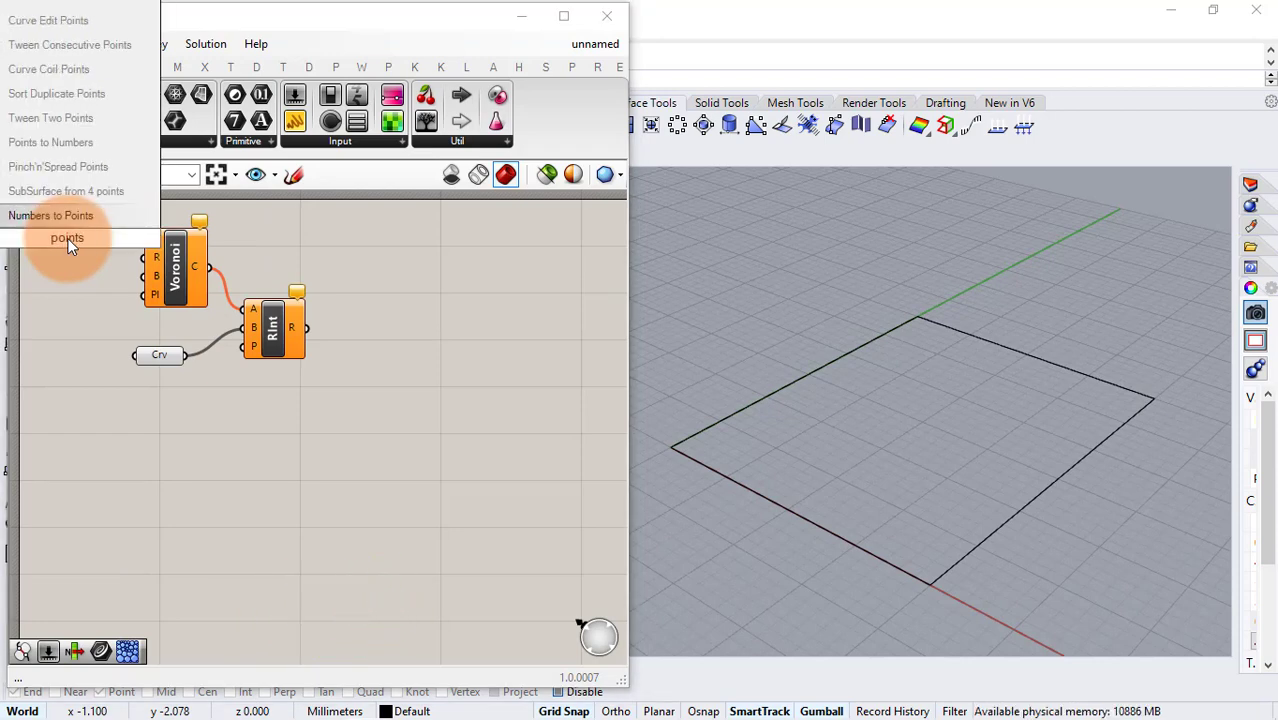
pyautogui.press('Return')
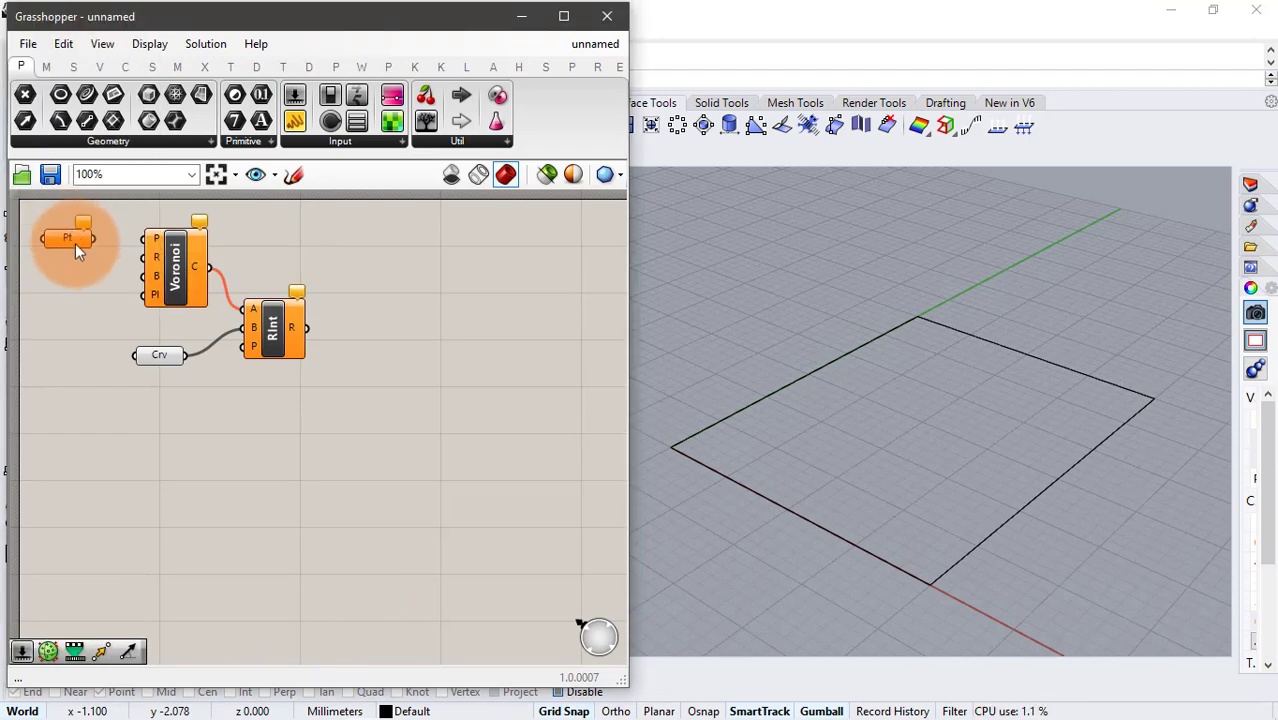
pyautogui.moveTo(99, 242); pyautogui.dragTo(143, 239)
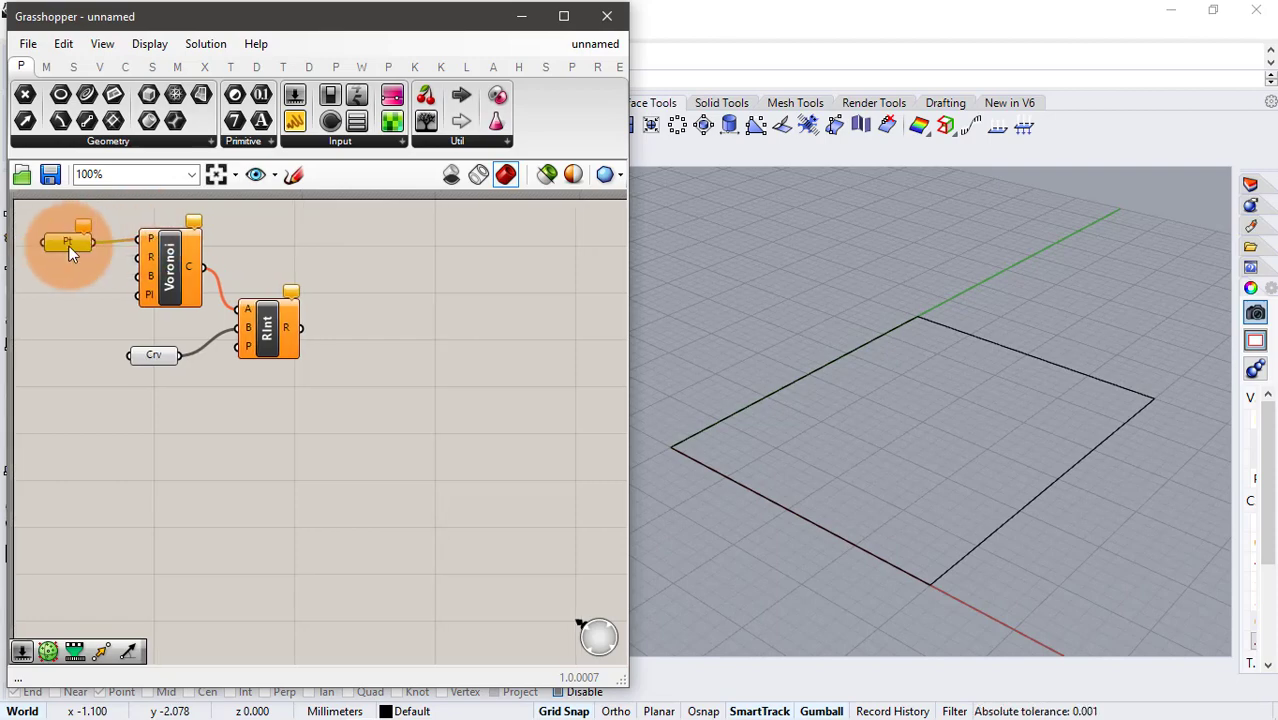
# - Set multiple points in the Point parameter by placing three spread-out points inside the rectangle
pyautogui.rightClick(70, 250)
pyautogui.click(80, 551)
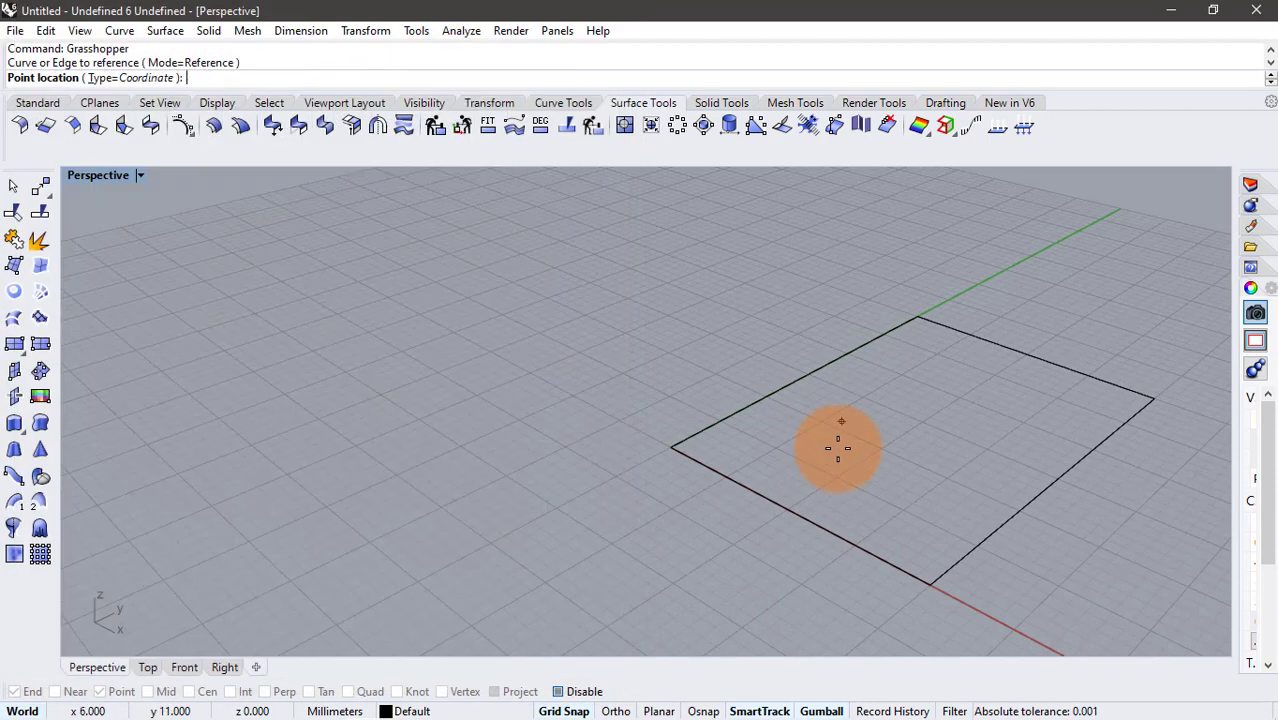
pyautogui.click(786, 443)
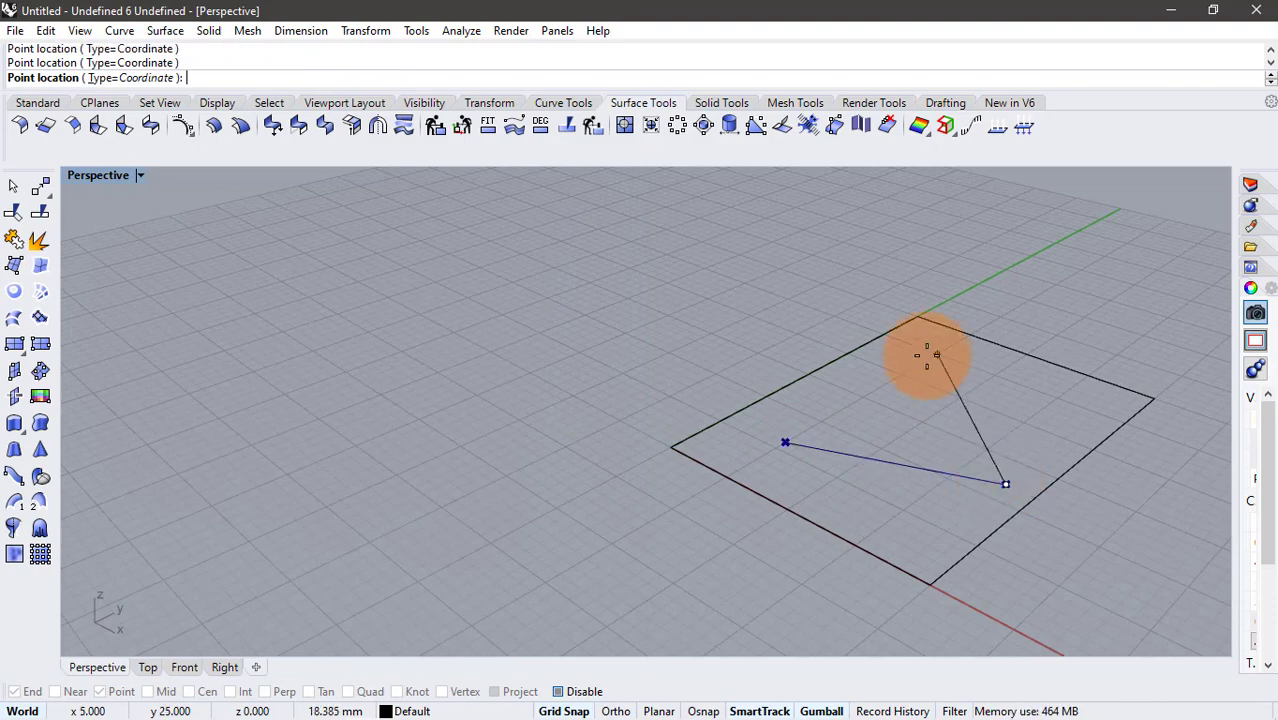
pyautogui.press('Return')
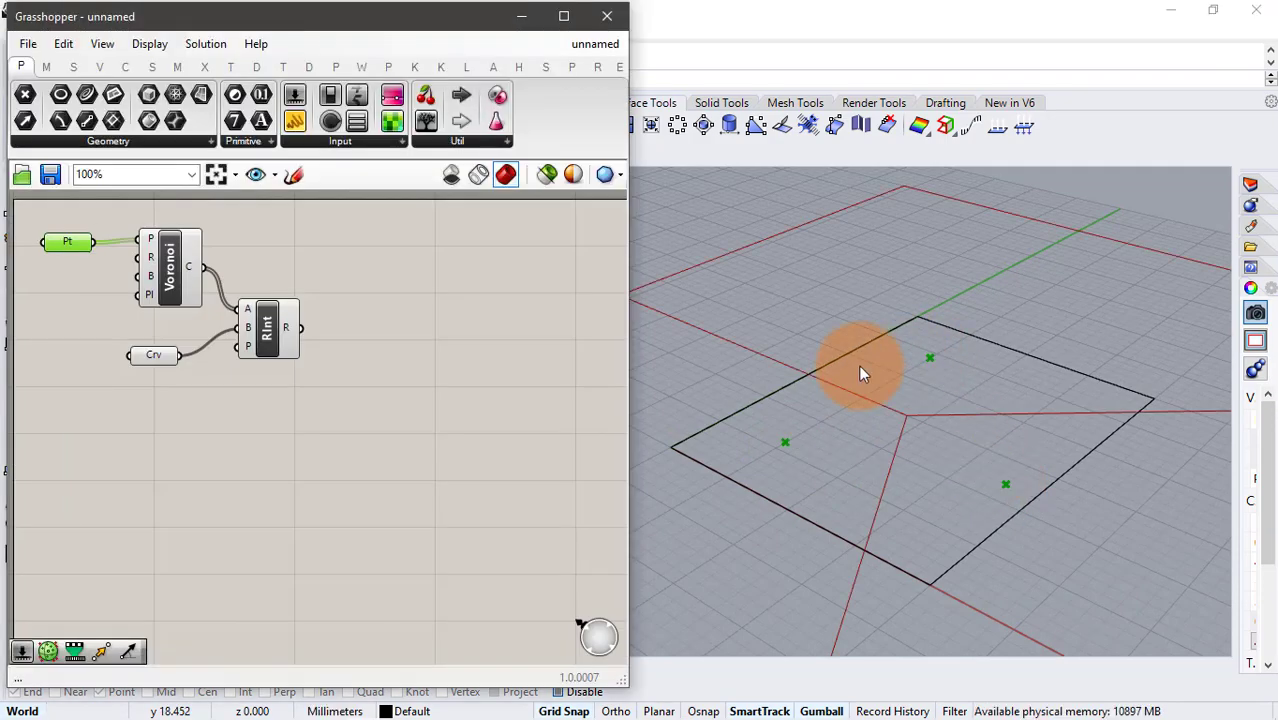
pyautogui.scroll(-5, 894, 332)
pyautogui.scroll(3, 918, 338)
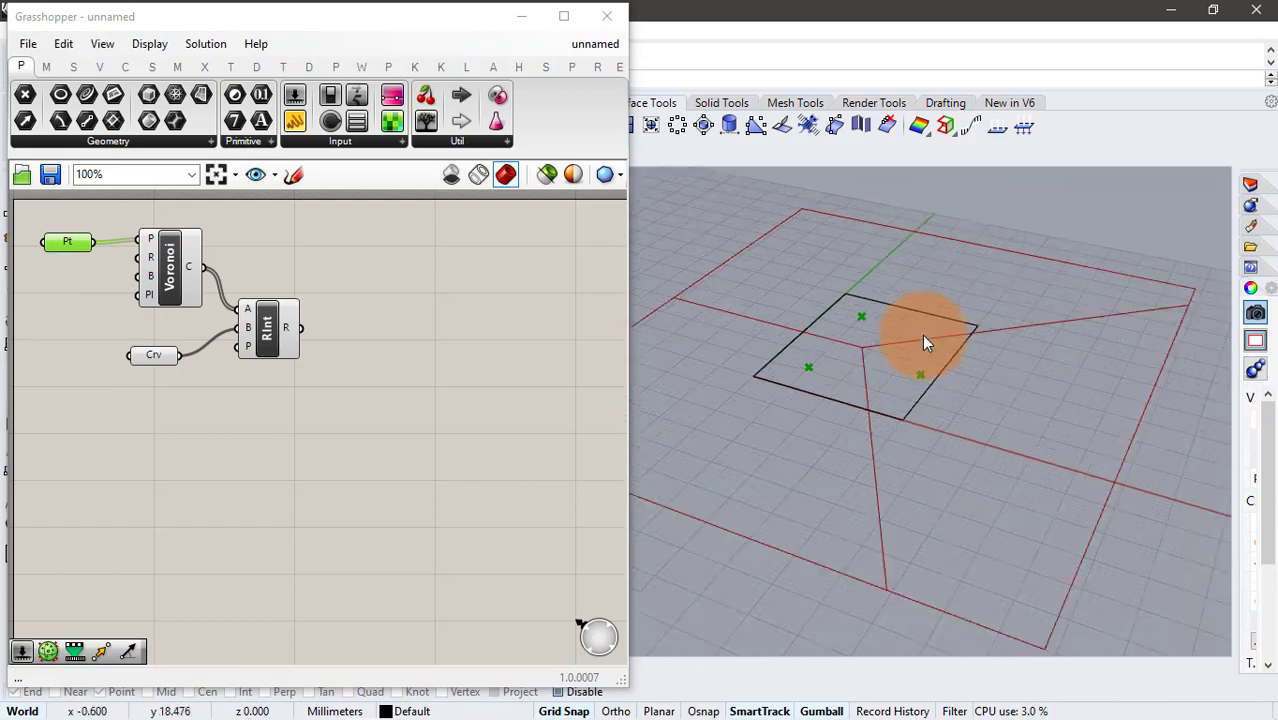
pyautogui.scroll(3, 914, 356)
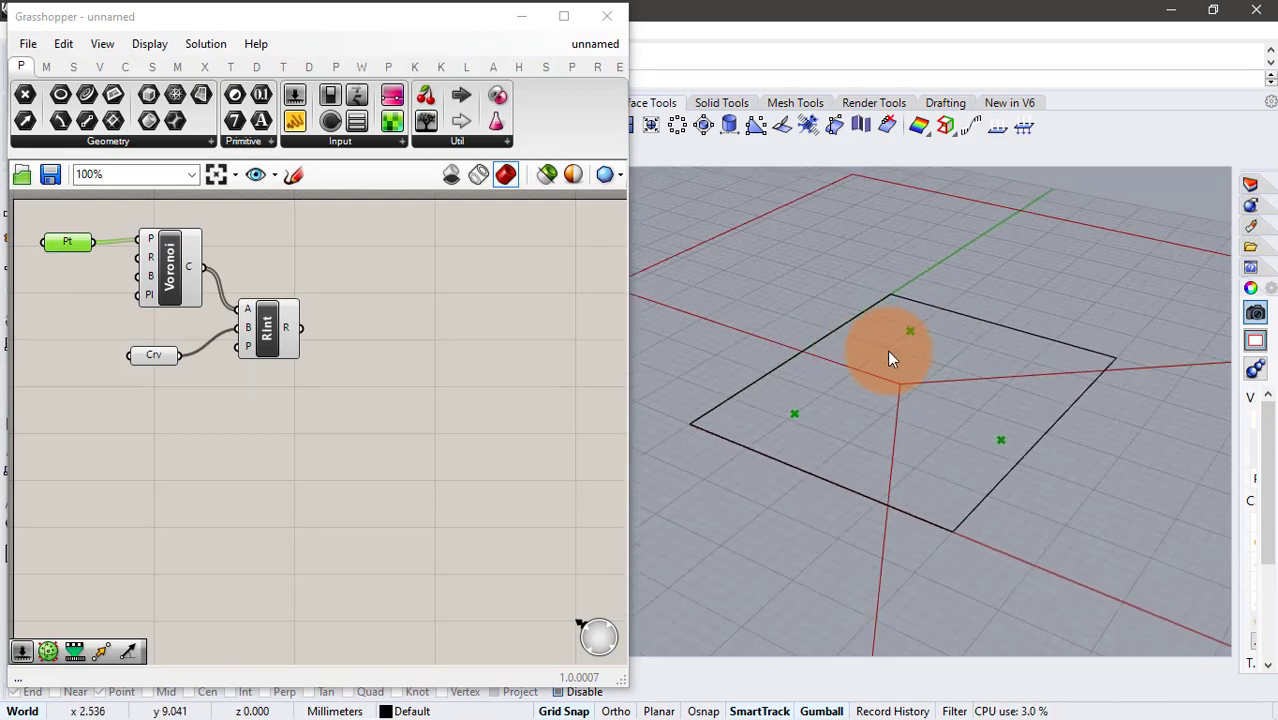
pyautogui.click(72, 265)
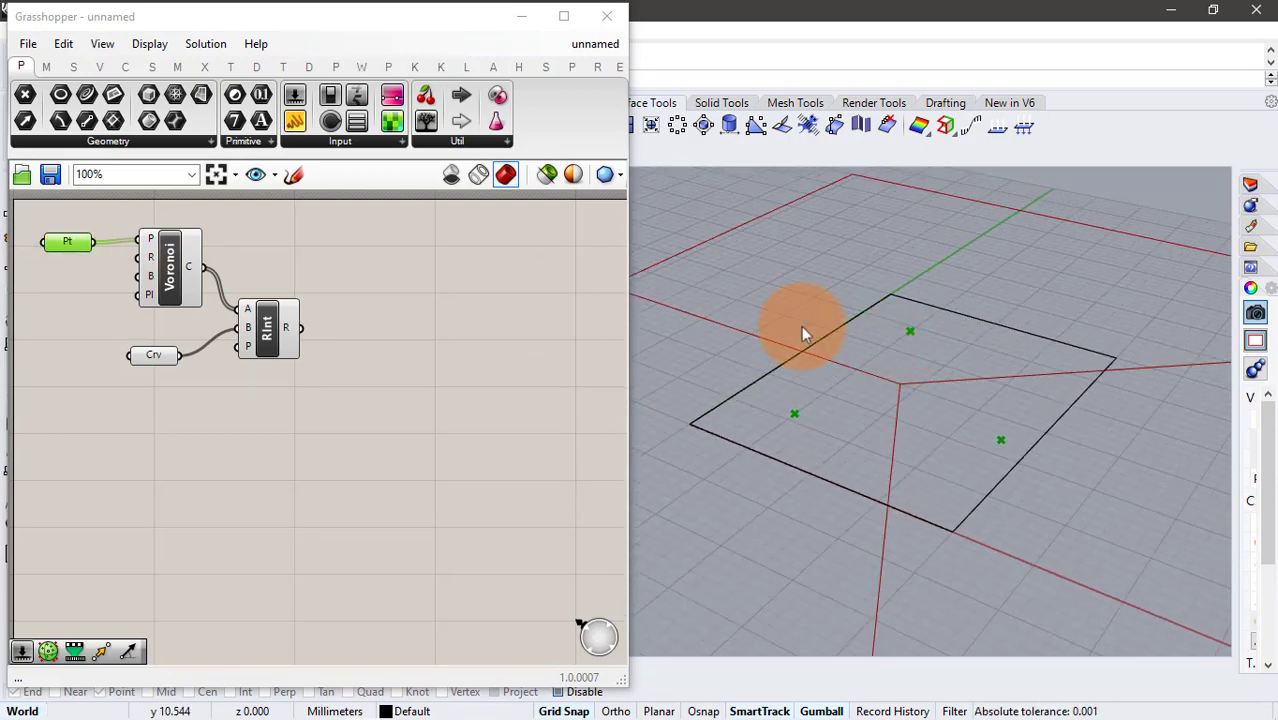
pyautogui.moveTo(801, 327); pyautogui.dragTo(843, 388, button='right')
pyautogui.click(463, 331)
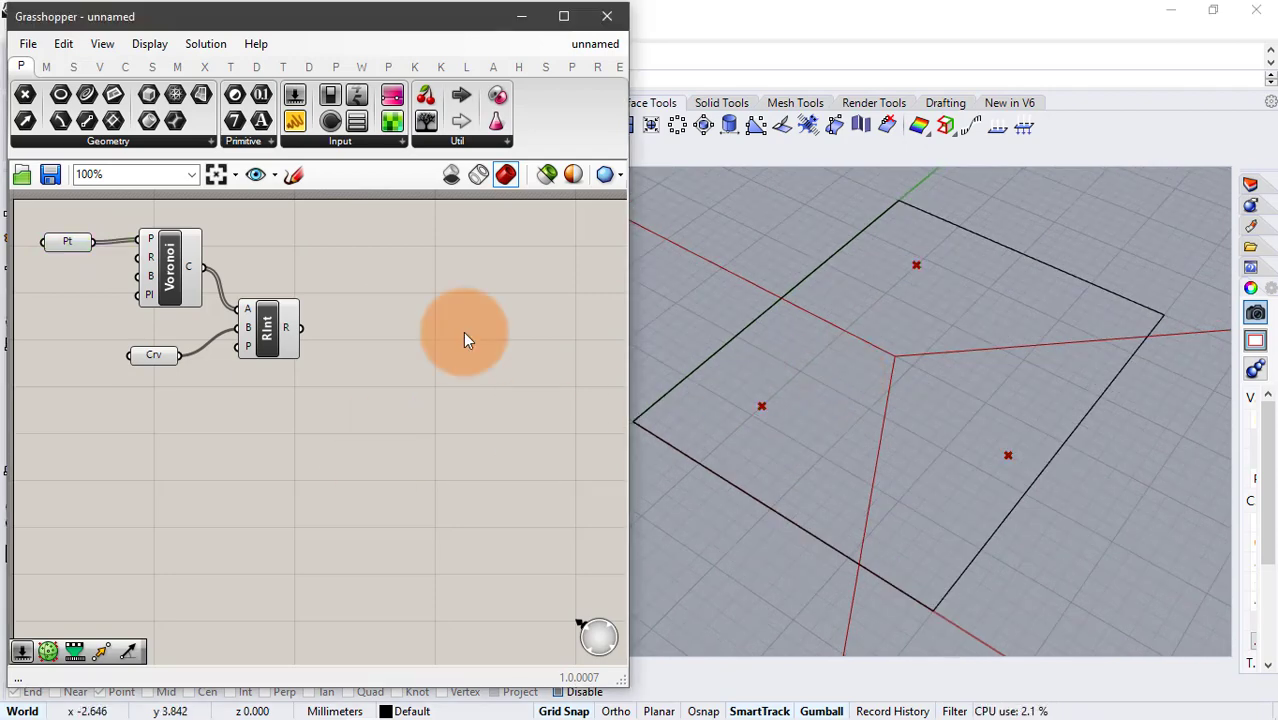
# - Add a Loft component and connect the Region Intersection result to its curves input
pyautogui.doubleClick(463, 331)
pyautogui.write('loft')
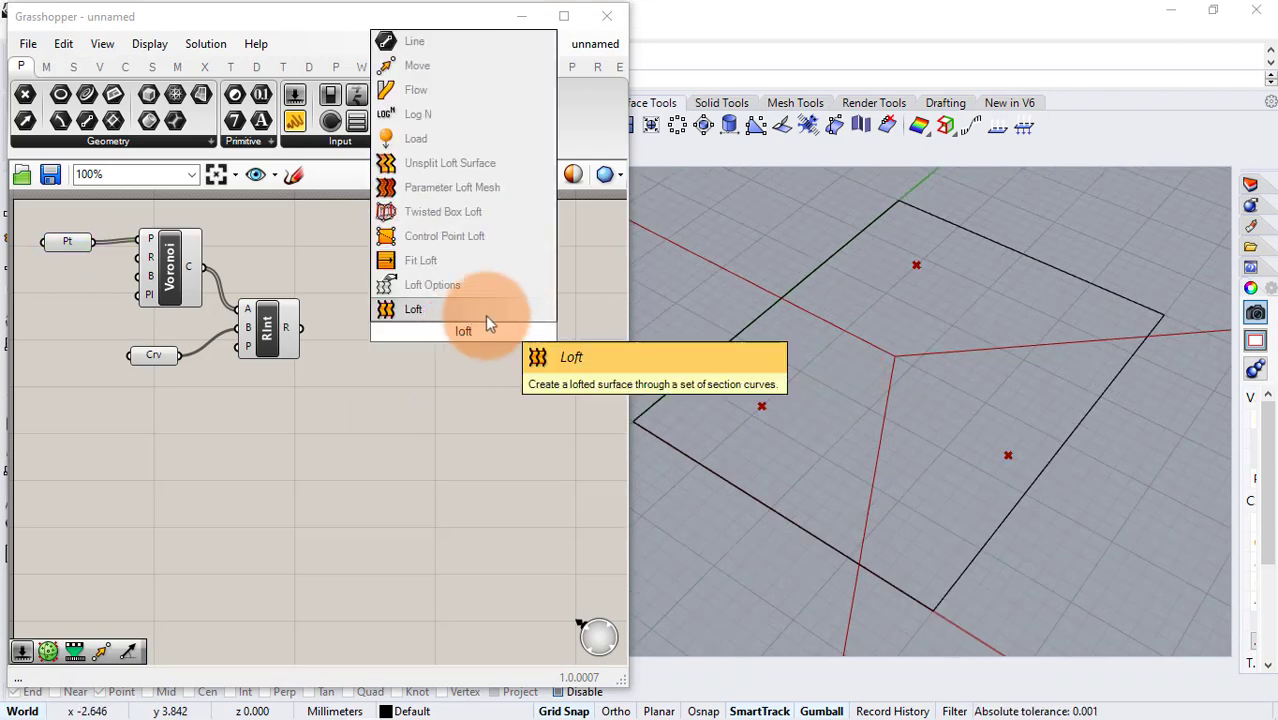
pyautogui.click(485, 315)
pyautogui.moveTo(301, 328); pyautogui.dragTo(458, 336)
pyautogui.moveTo(479, 352); pyautogui.dragTo(506, 356)
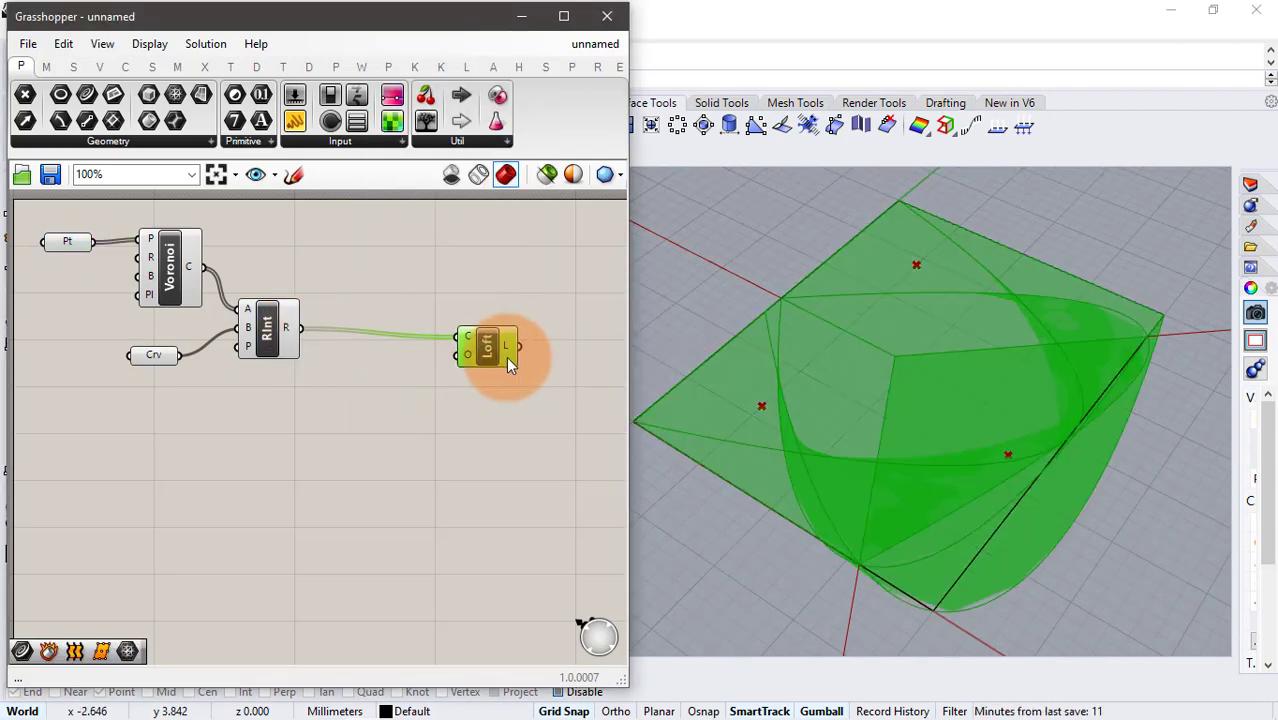
pyautogui.click(465, 411)
# - Graft the R output of the Region Intersection component
pyautogui.rightClick(285, 332)
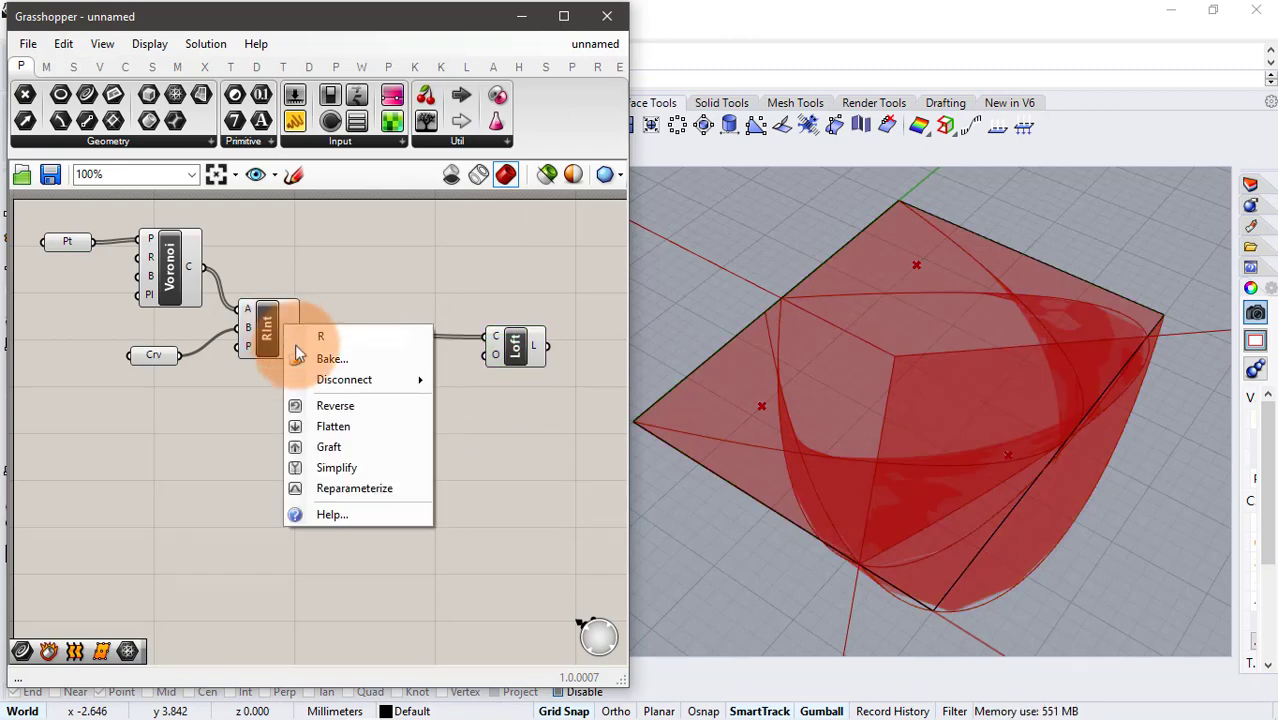
pyautogui.click(352, 443)
pyautogui.click(500, 348)
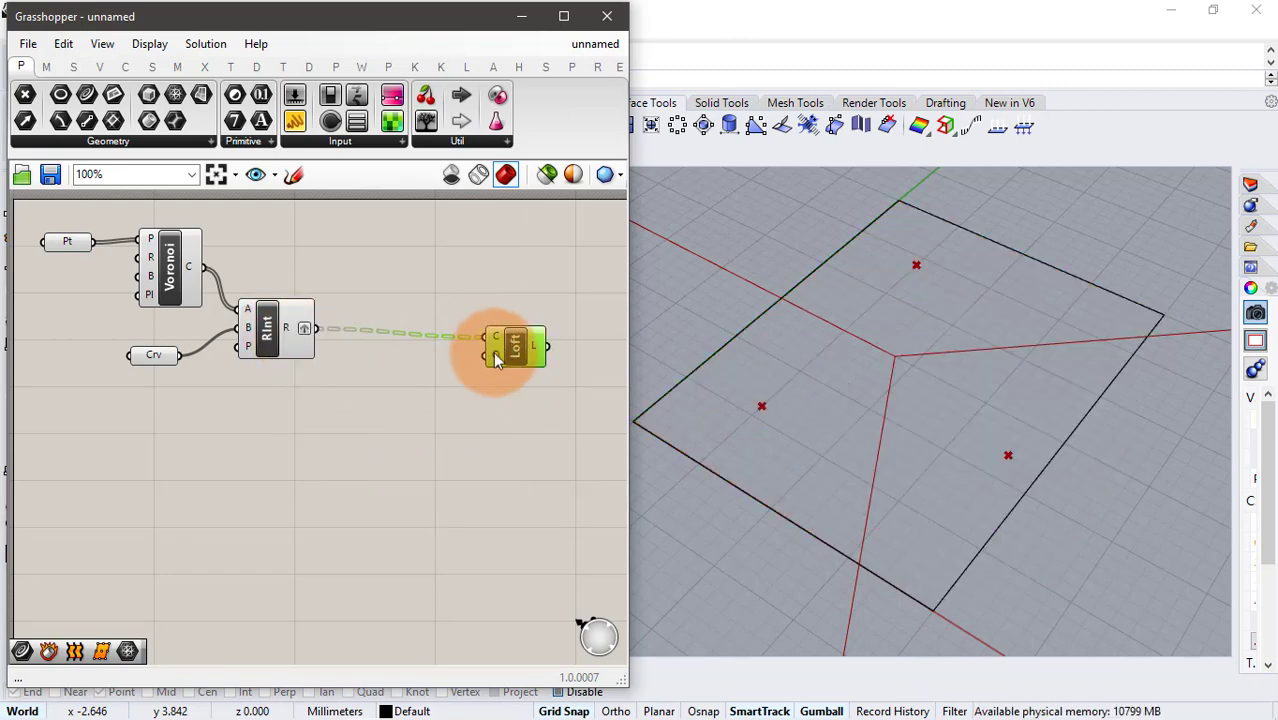
pyautogui.click(439, 439)
# - Stretch the rectangle lengthwise along the Y direction so its near edge extends past the X axis
pyautogui.click(1046, 263)
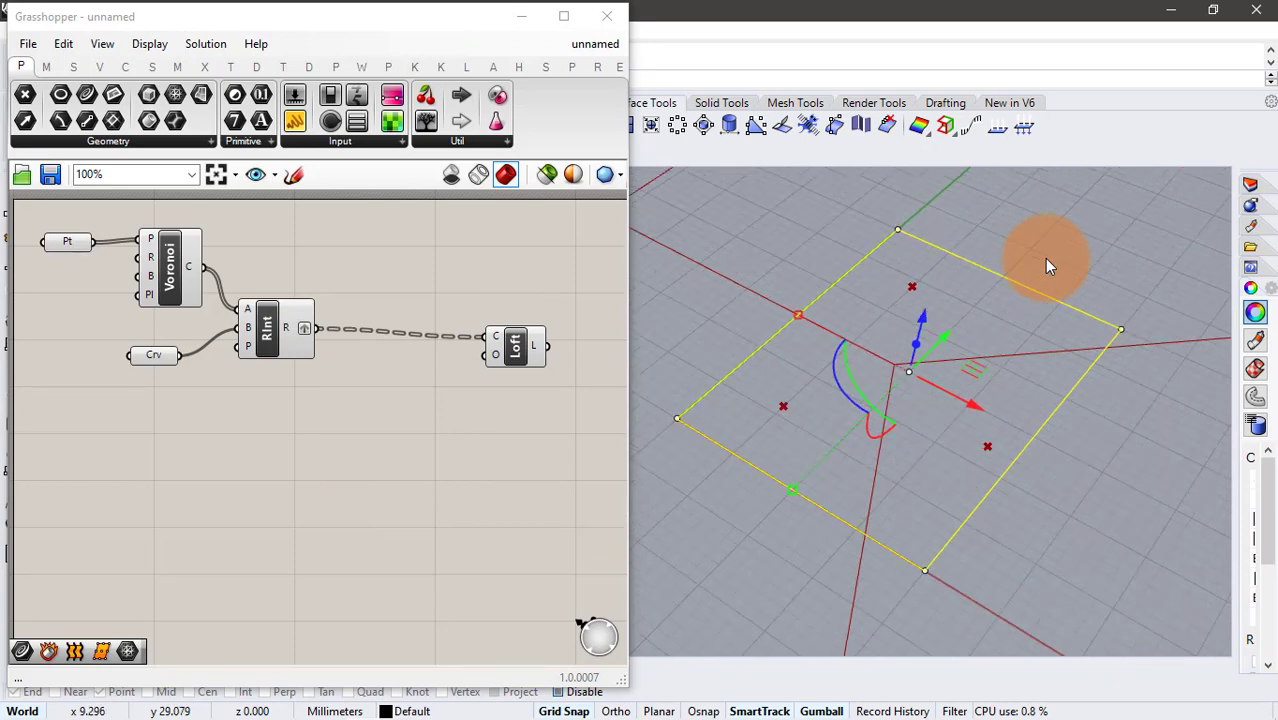
pyautogui.moveTo(800, 484); pyautogui.dragTo(762, 519)
pyautogui.click(1093, 208)
pyautogui.scroll(2, 857, 448)
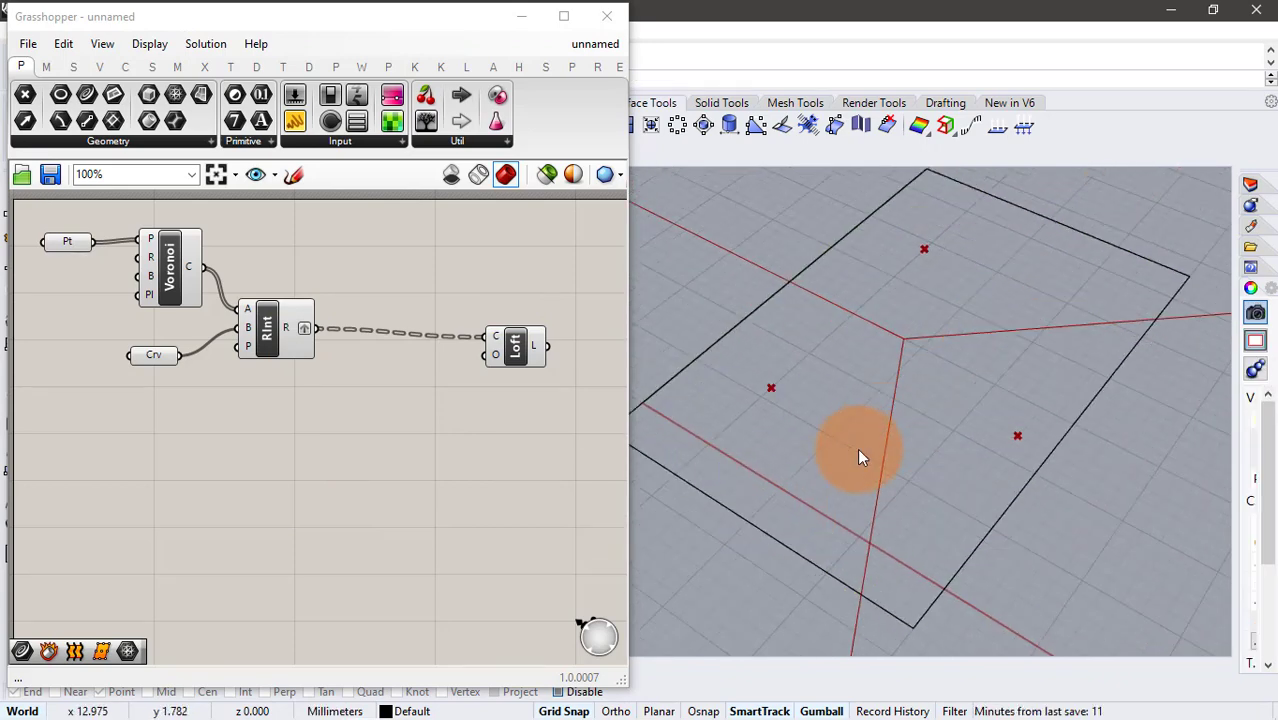
pyautogui.moveTo(857, 448)
pyautogui.mouseDown(button='right')
pyautogui.moveTo(862, 419)
pyautogui.moveTo(854, 429)
pyautogui.mouseUp(button='right')
# - Add a Polygon Center component below Region Intersection and connect the grafted R output to its P input
pyautogui.moveTo(333, 402); pyautogui.dragTo(305, 396, button='right')
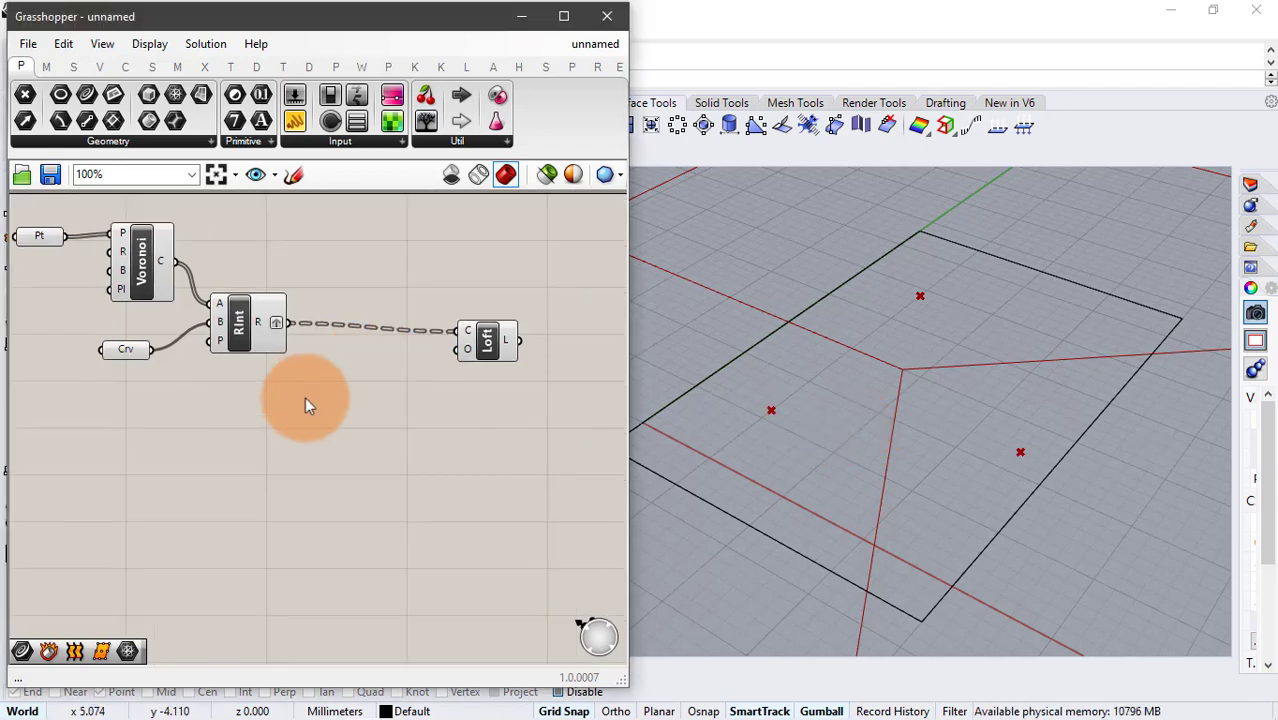
pyautogui.doubleClick(310, 396)
pyautogui.write('pol')
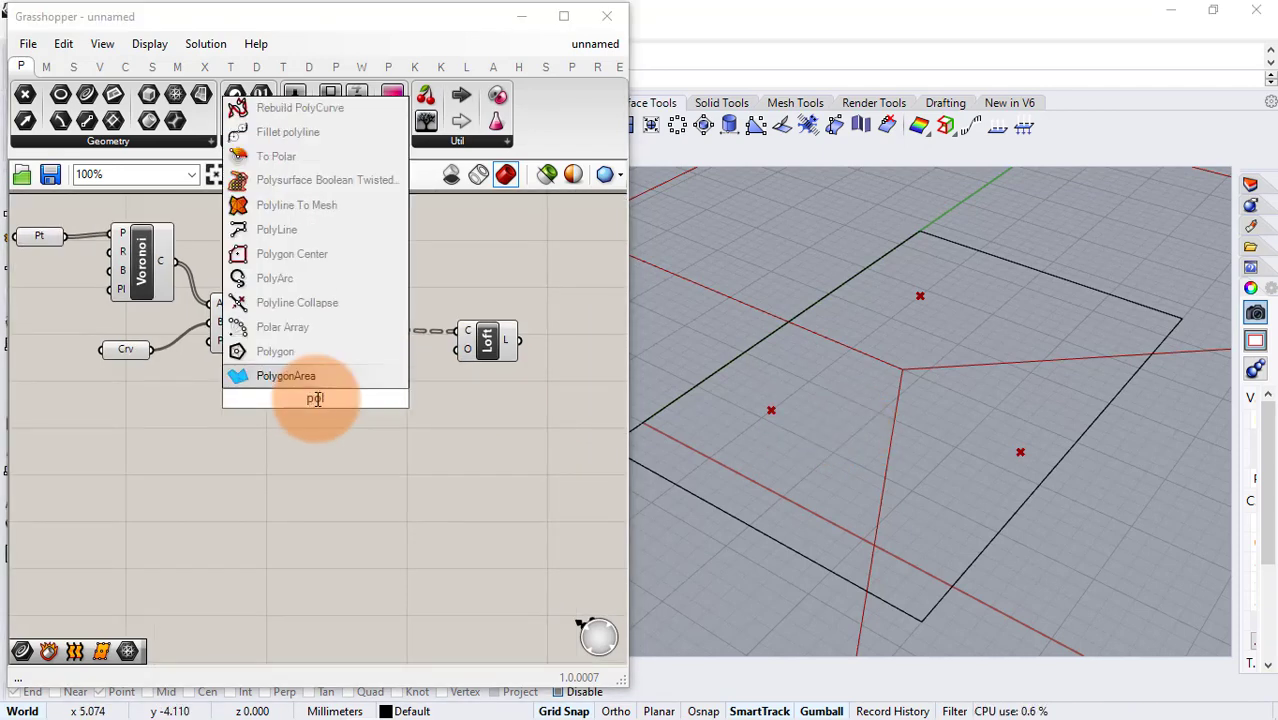
pyautogui.click(348, 256)
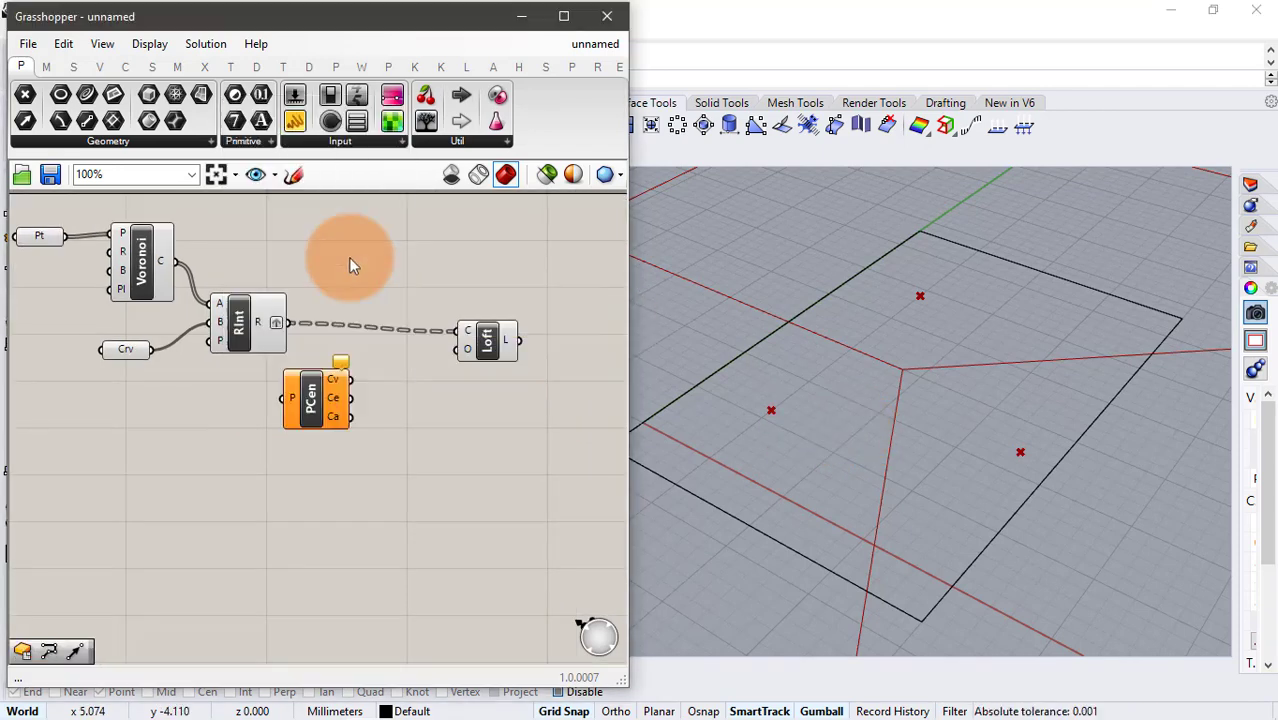
pyautogui.moveTo(337, 386); pyautogui.dragTo(351, 414)
pyautogui.moveTo(293, 333); pyautogui.dragTo(332, 426)
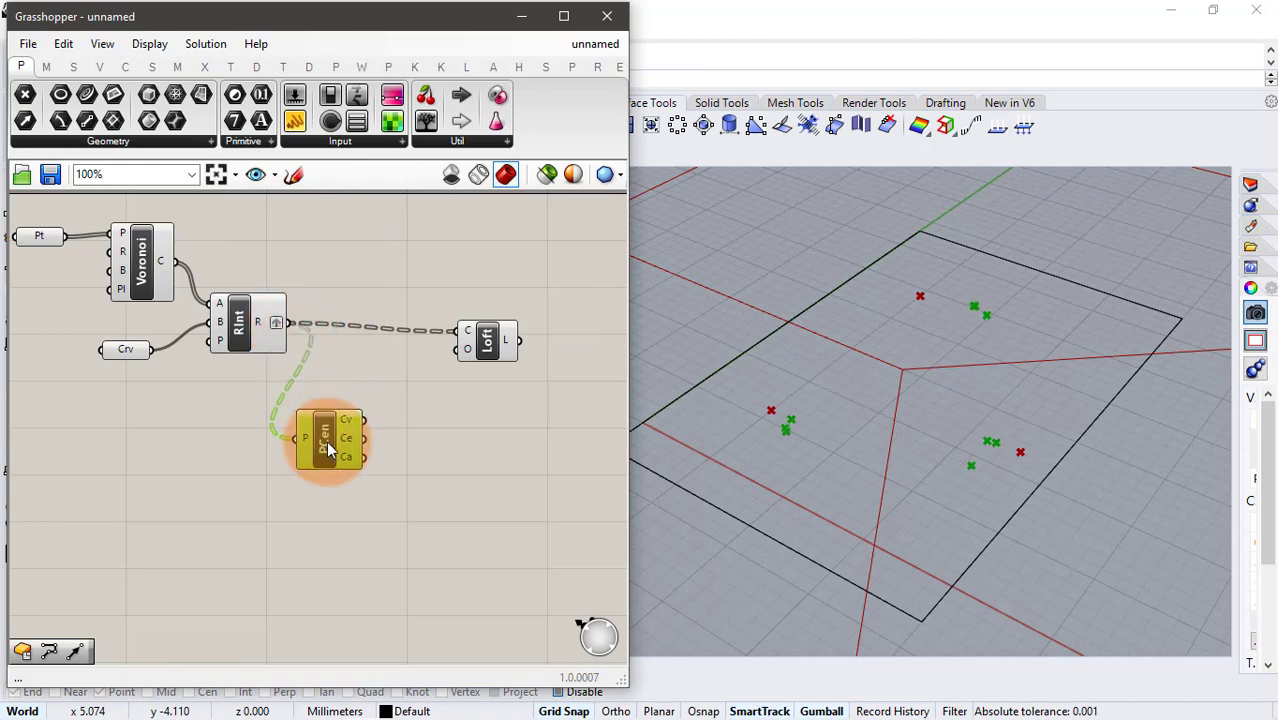
# - Add a Scale component, connecting the Region Intersection result to its G input and the Polygon Center Cv output to its C input
pyautogui.click(446, 416)
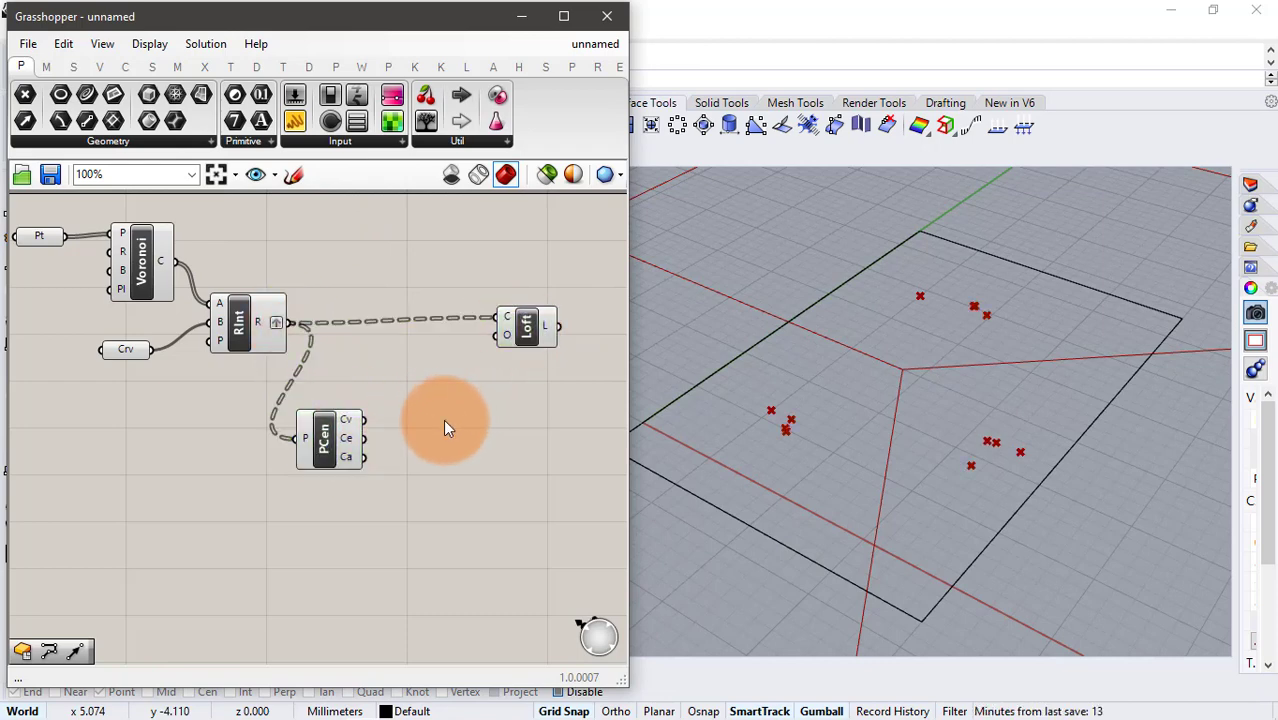
pyautogui.doubleClick(444, 421)
pyautogui.write('scale')
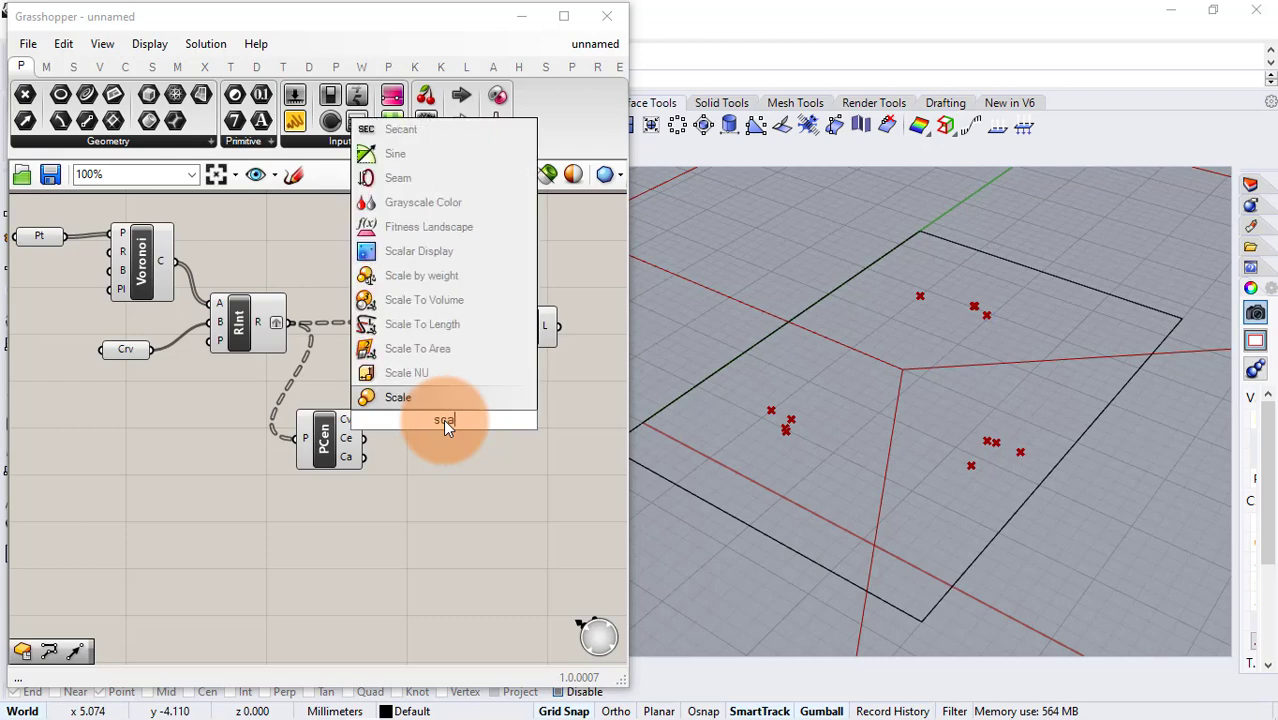
pyautogui.click(443, 417)
pyautogui.moveTo(290, 322); pyautogui.dragTo(423, 420)
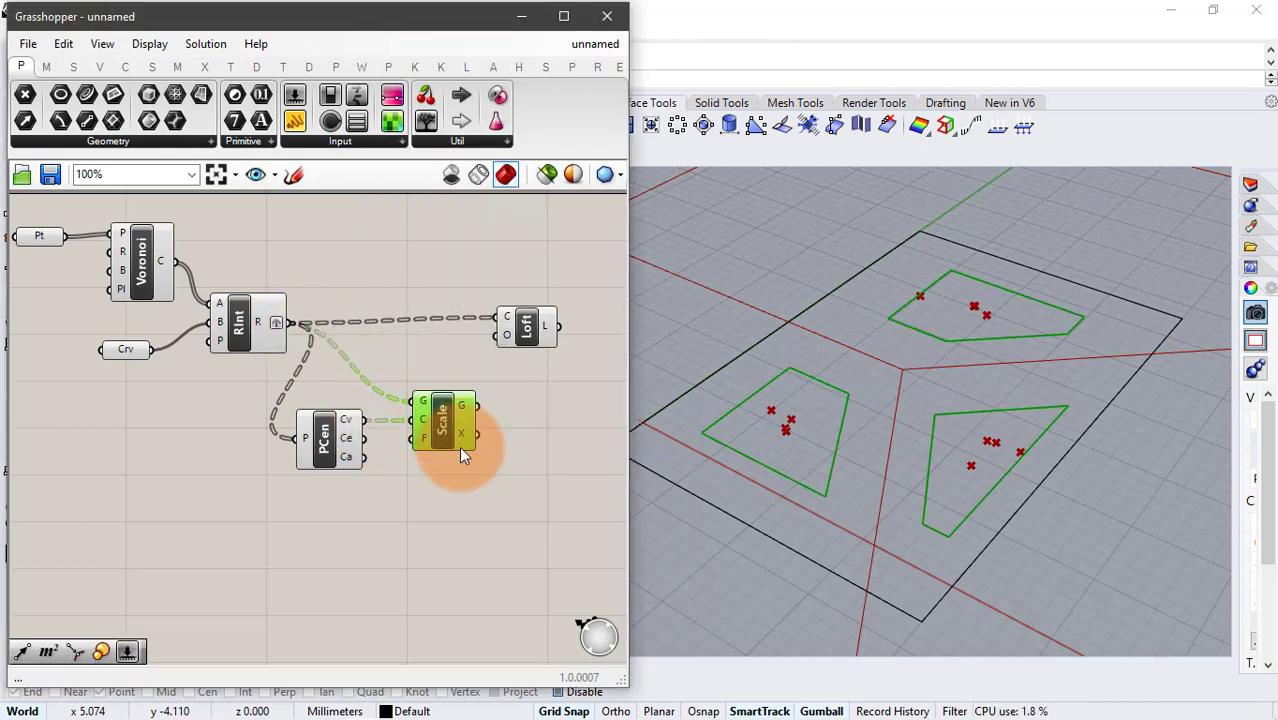
# - Add a 0.20 number slider, connect it to the Scale component's F input, and raise it to 0.29
pyautogui.doubleClick(356, 507)
pyautogui.write('0.20')
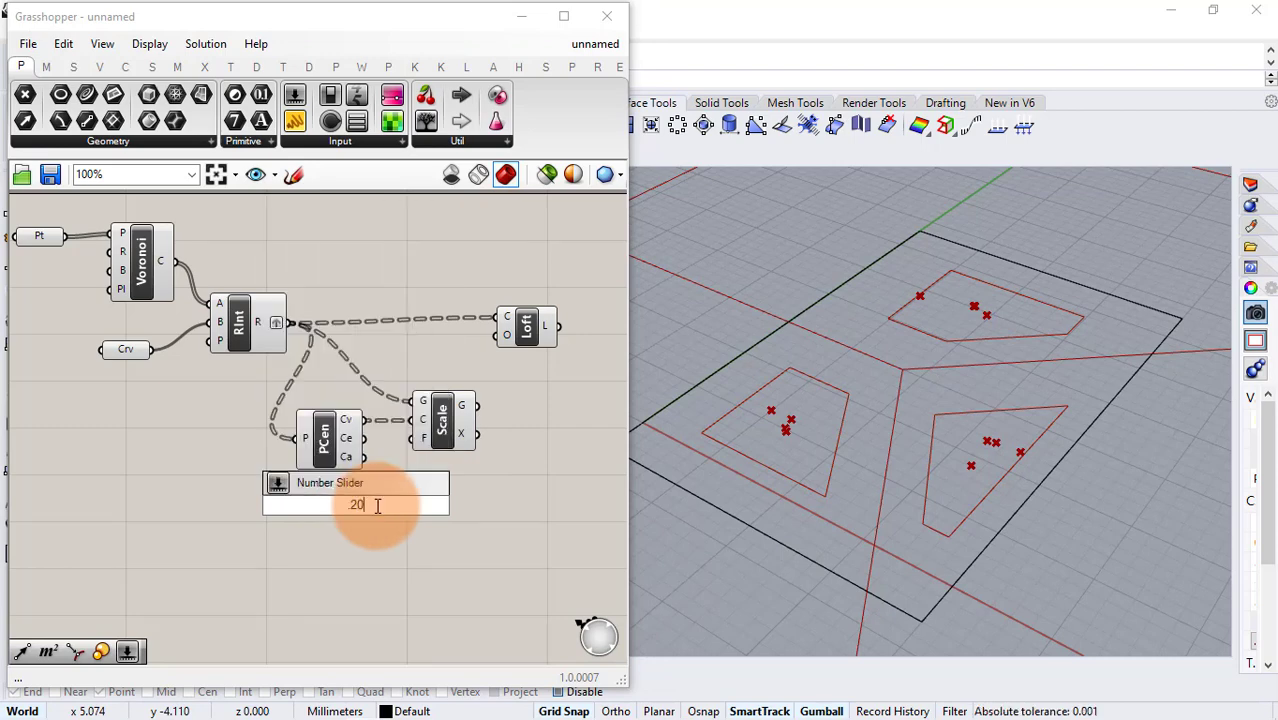
pyautogui.press('Return')
pyautogui.moveTo(434, 505); pyautogui.dragTo(412, 438)
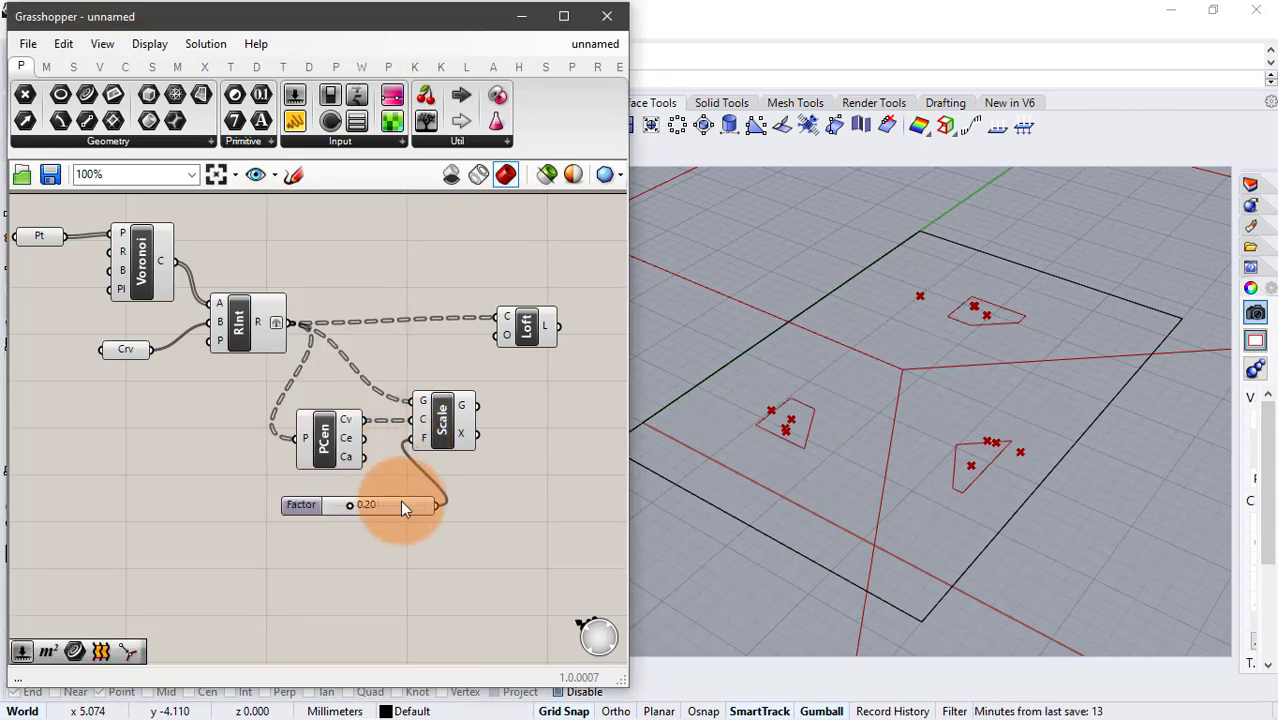
pyautogui.moveTo(400, 500); pyautogui.dragTo(321, 527)
# - Add a Move component fed by the scaled geometry and connect its G output to Loft's C input alongside the Region Intersection curves
pyautogui.moveTo(428, 519); pyautogui.dragTo(314, 485, button='right')
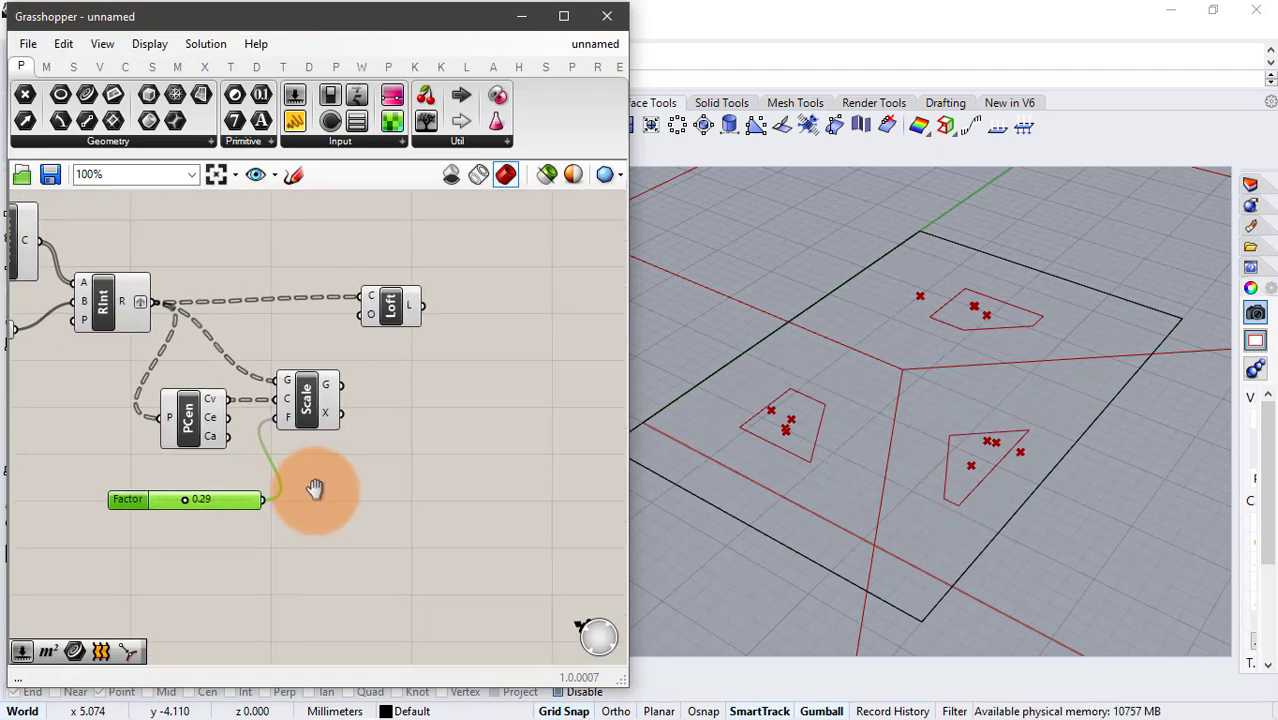
pyautogui.click(395, 383)
pyautogui.doubleClick(395, 383)
pyautogui.write('move')
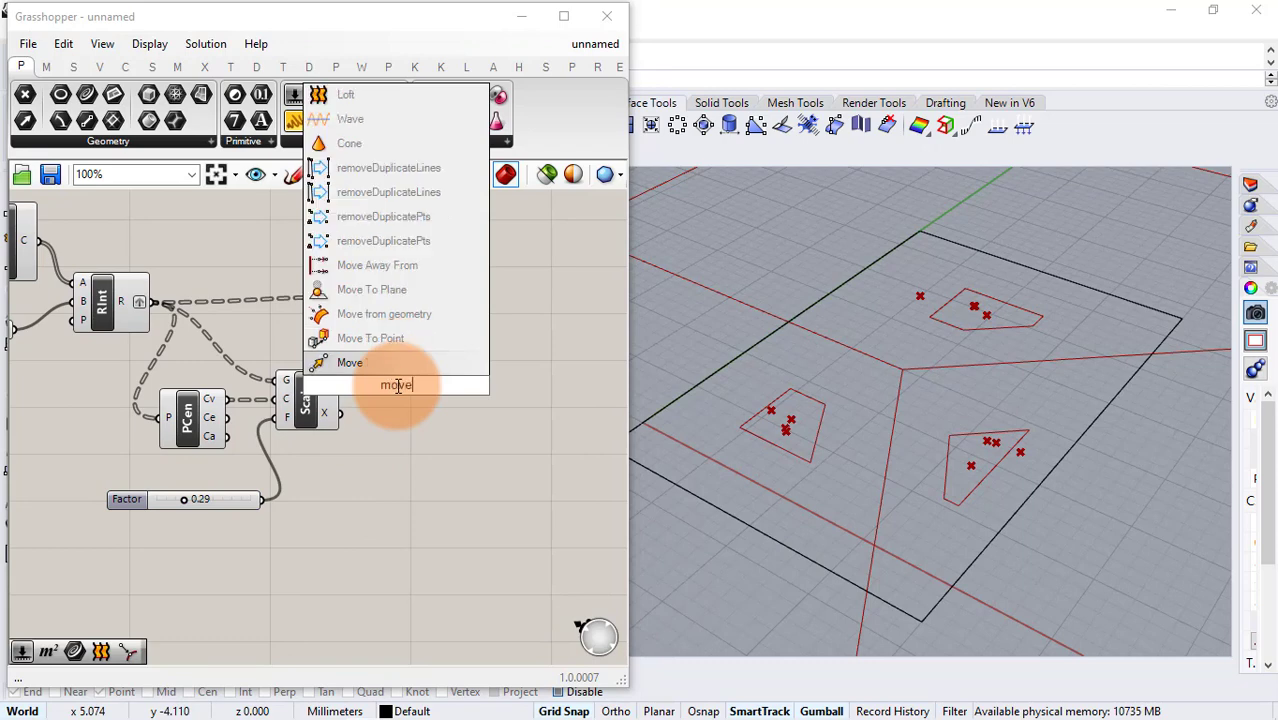
pyautogui.click(400, 363)
pyautogui.moveTo(337, 382); pyautogui.dragTo(400, 402)
pyautogui.moveTo(384, 330); pyautogui.dragTo(463, 298)
pyautogui.click(472, 365)
# - Commit an expression on the Move component's T input that reverses the translation vector
pyautogui.moveTo(625, 439); pyautogui.dragTo(1025, 365, button='right')
pyautogui.moveTo(406, 422); pyautogui.dragTo(441, 438)
pyautogui.rightClick(421, 434)
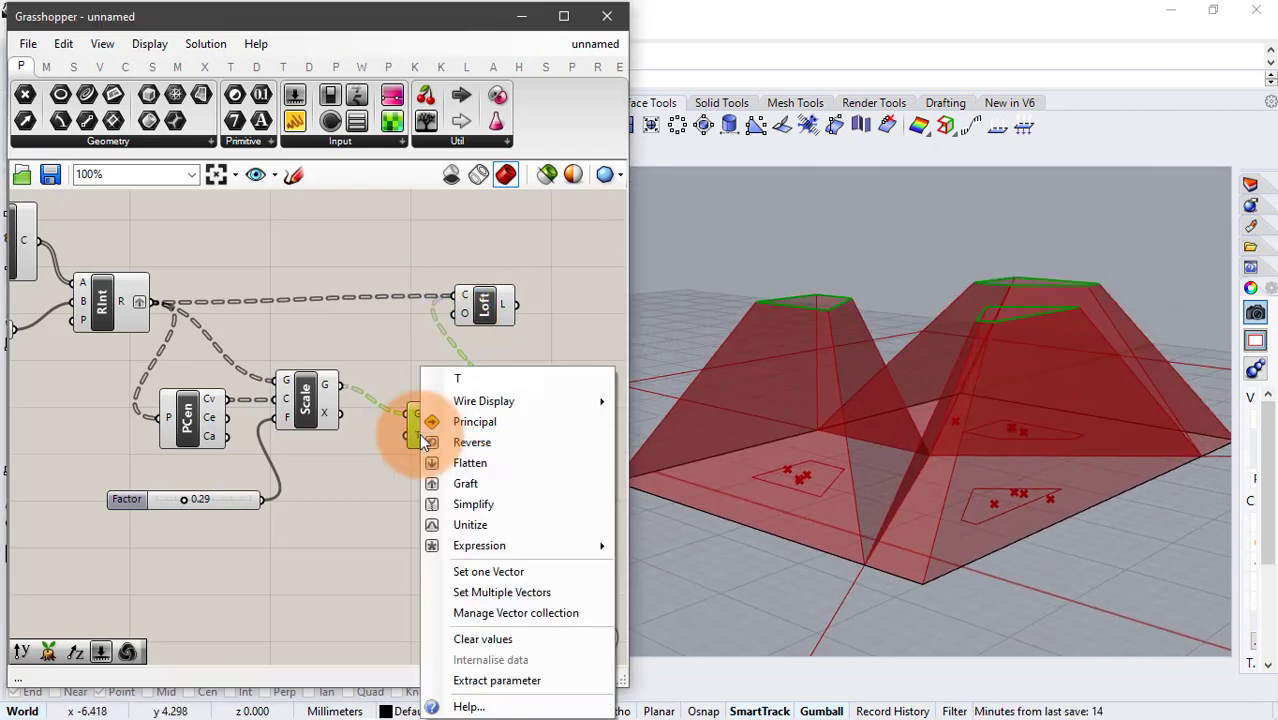
pyautogui.moveTo(560, 547)
pyautogui.click(677, 567)
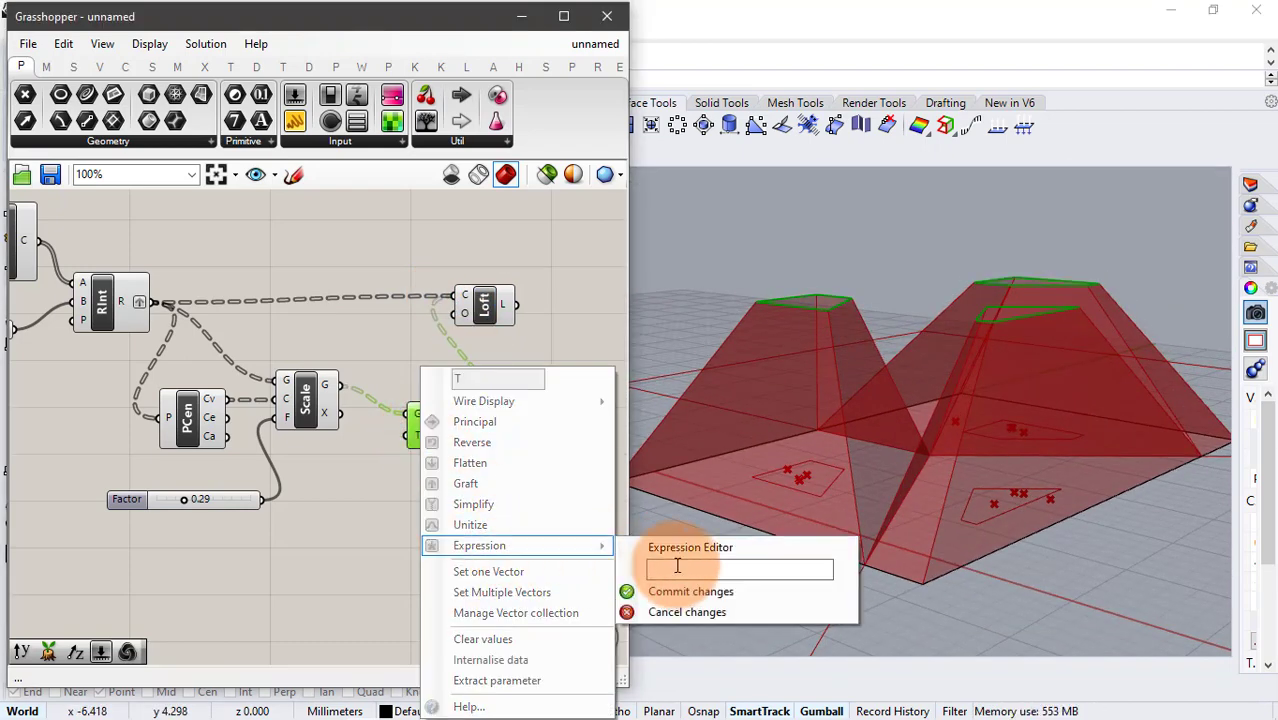
pyautogui.click(683, 590)
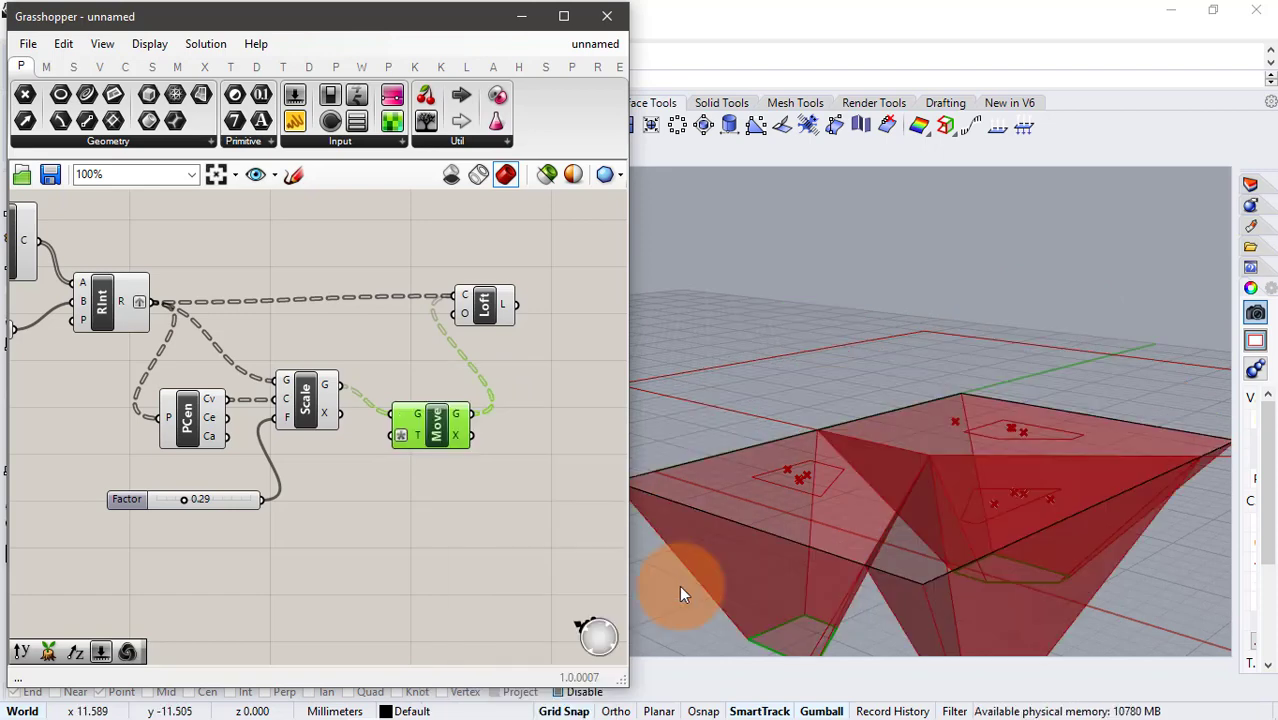
pyautogui.click(464, 548)
# - Add a Unit Z component below Move and connect its V output to Move's T input
pyautogui.doubleClick(338, 521)
pyautogui.write('z')
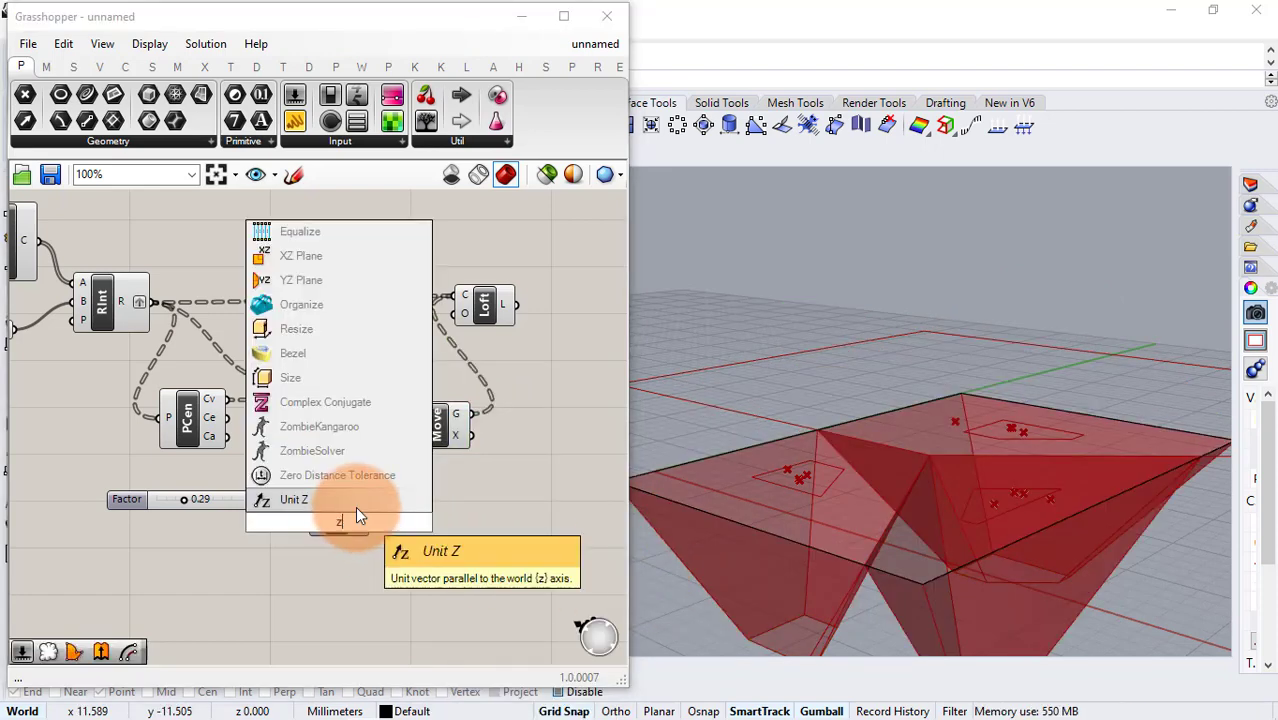
pyautogui.click(355, 505)
pyautogui.moveTo(368, 518)
pyautogui.mouseDown()
pyautogui.moveTo(398, 440)
pyautogui.moveTo(356, 526)
pyautogui.mouseUp()
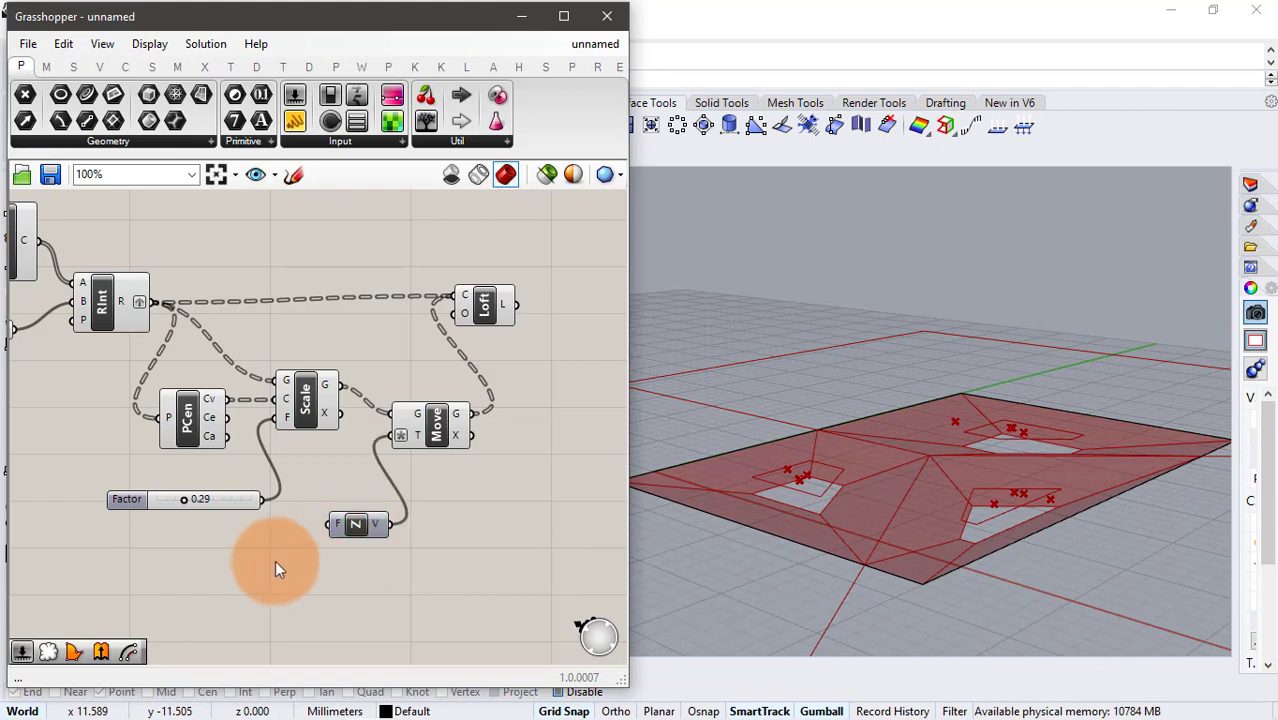
# - Add a 3.50 number slider and connect it to the Unit Z component's F input
pyautogui.doubleClick(237, 562)
pyautogui.write('3.5')
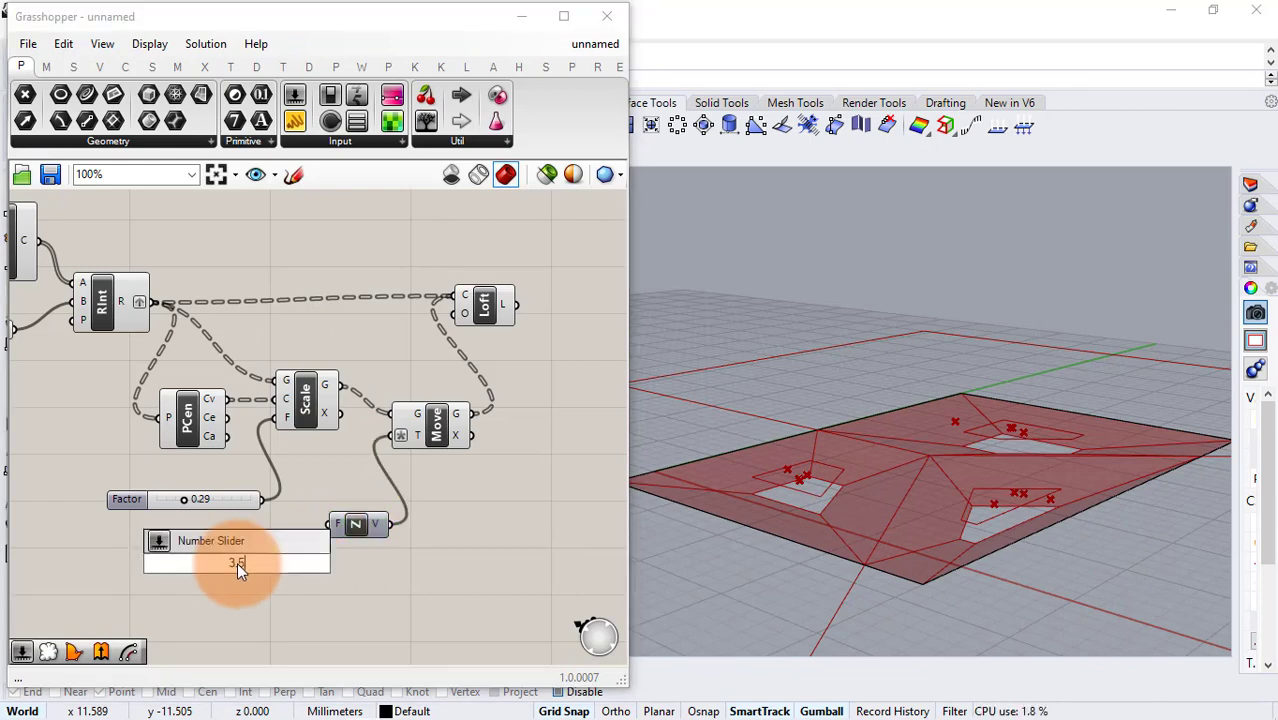
pyautogui.write('0')
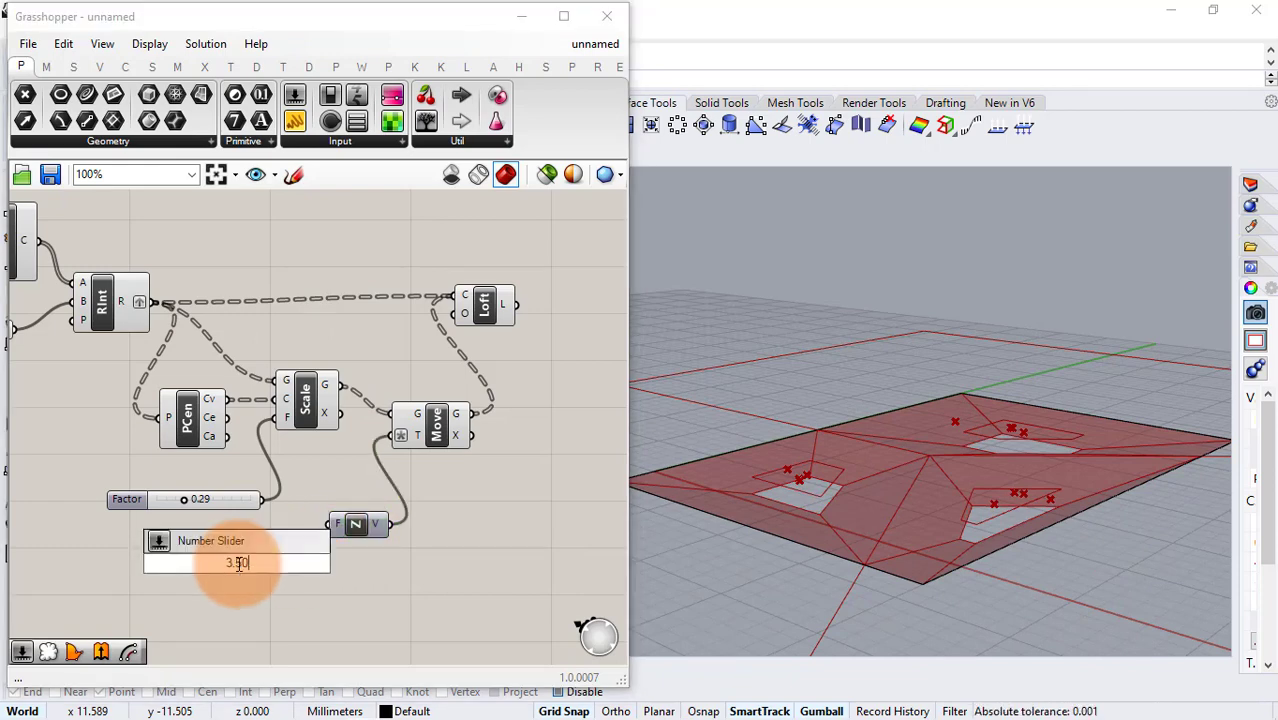
pyautogui.press('Return')
pyautogui.moveTo(316, 563); pyautogui.dragTo(333, 525)
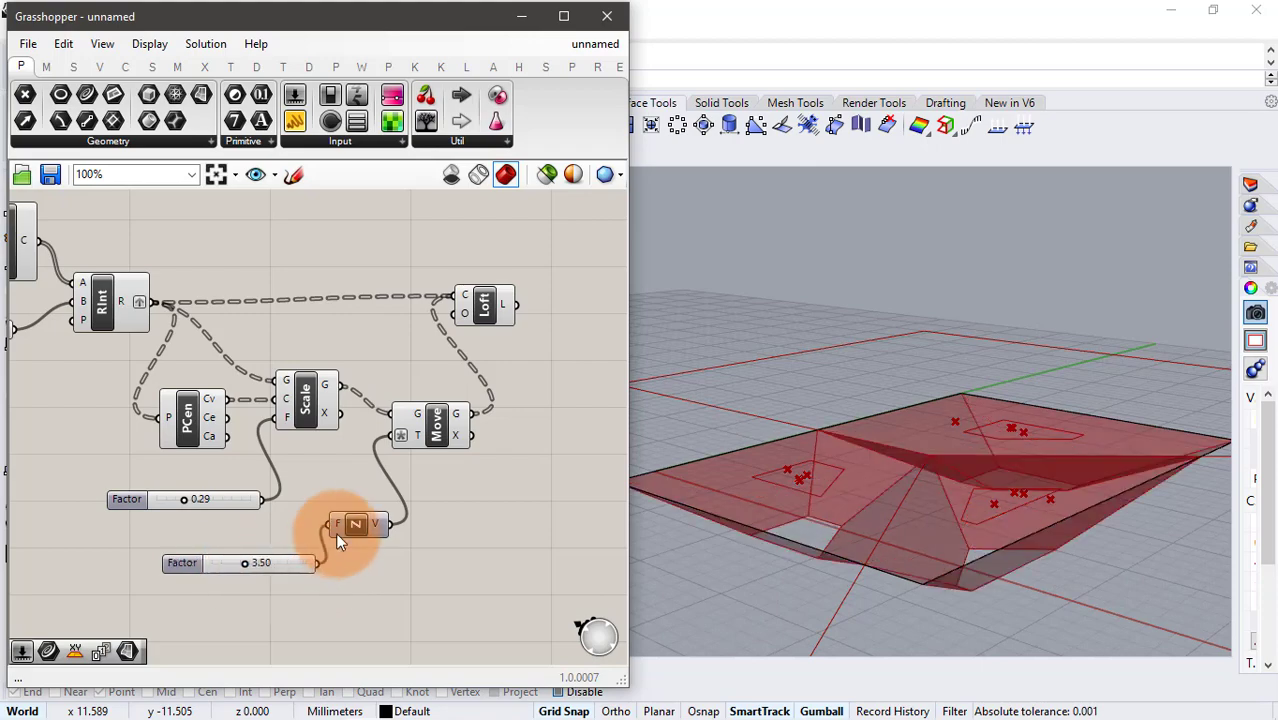
# - Raise the Unit Z factor slider to 7.10
pyautogui.moveTo(776, 500); pyautogui.dragTo(987, 428, button='right')
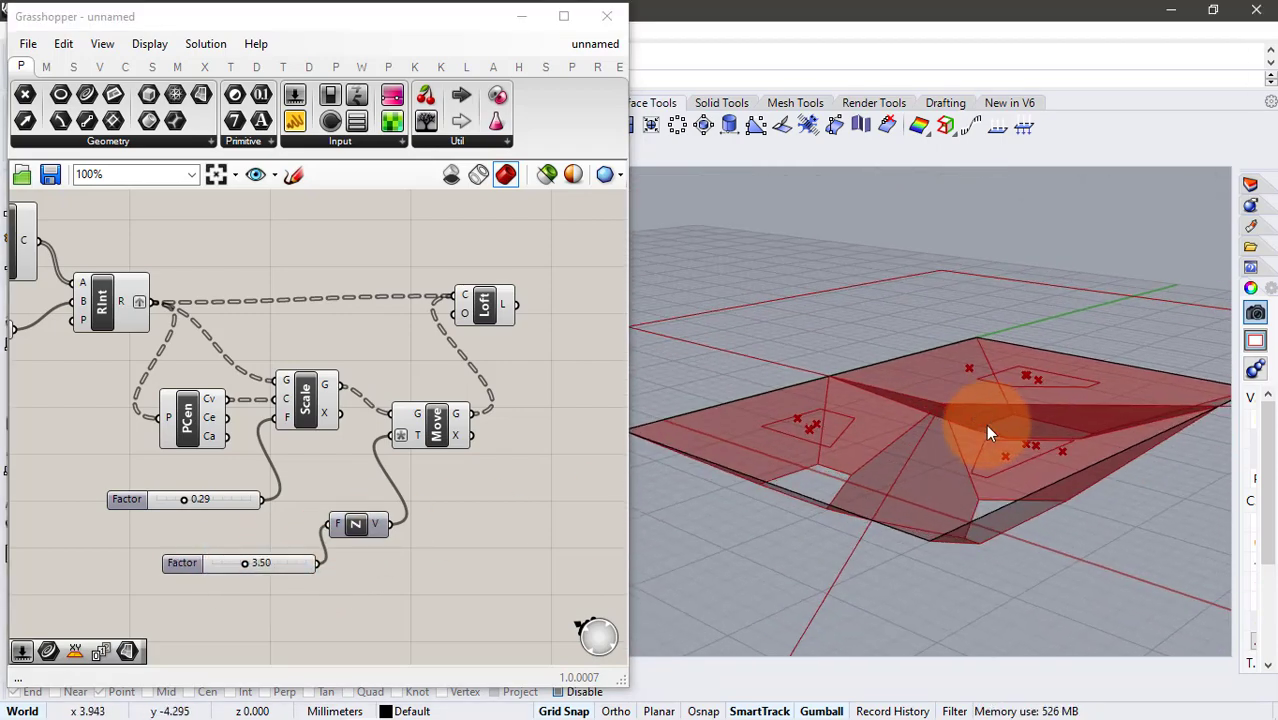
pyautogui.moveTo(245, 564); pyautogui.dragTo(278, 565)
pyautogui.moveTo(890, 470); pyautogui.dragTo(938, 414, button='right')
# - Turn off the preview of all components except Loft
pyautogui.scroll(-3, 517, 241)
pyautogui.moveTo(440, 200); pyautogui.dragTo(118, 560)
pyautogui.middleClick(245, 492)
pyautogui.click(299, 435)
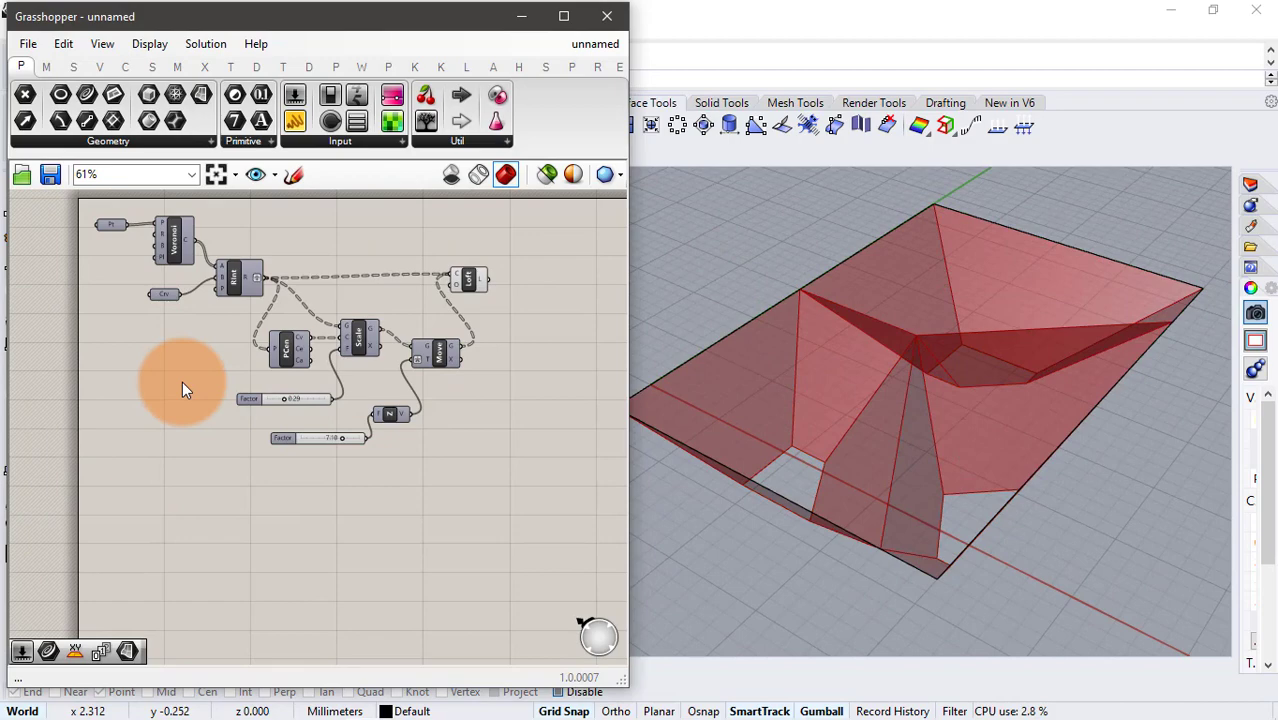
# - Shift the Loft component farther away from the Move component to give the wires more room
pyautogui.moveTo(910, 446); pyautogui.dragTo(913, 519, button='right')
pyautogui.scroll(3, 488, 284)
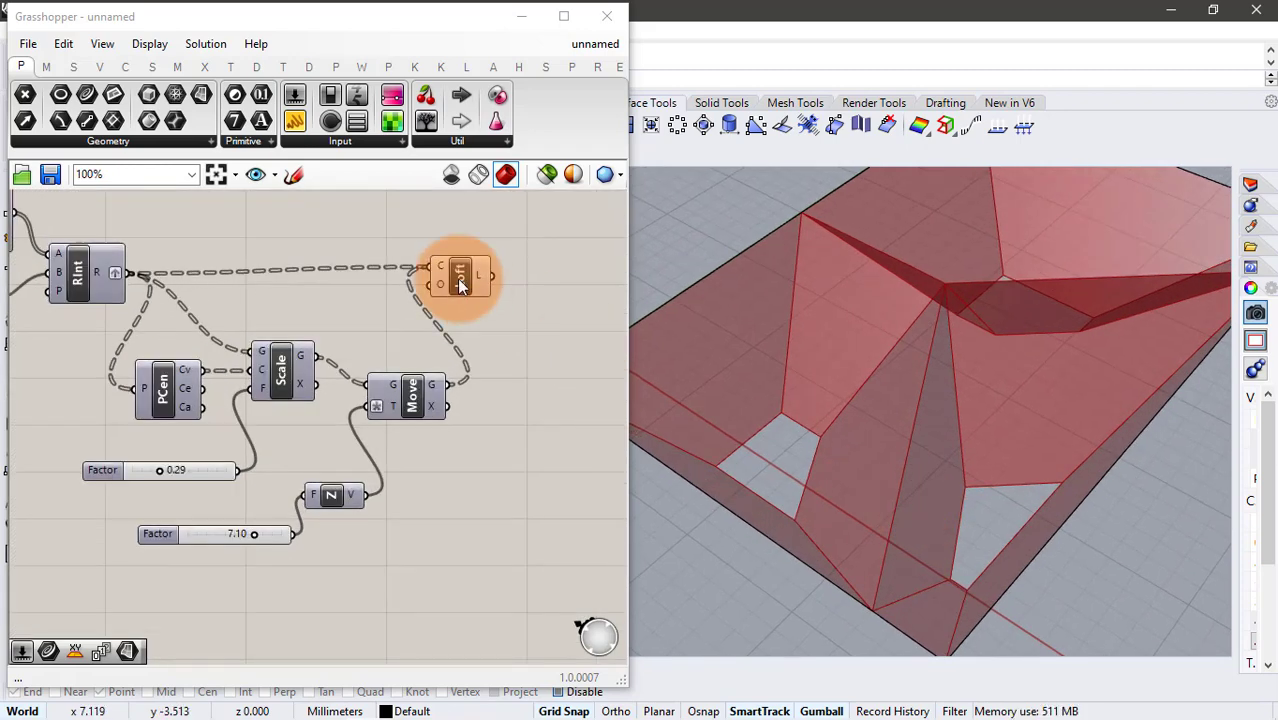
pyautogui.moveTo(458, 279); pyautogui.dragTo(551, 279)
pyautogui.click(530, 345)
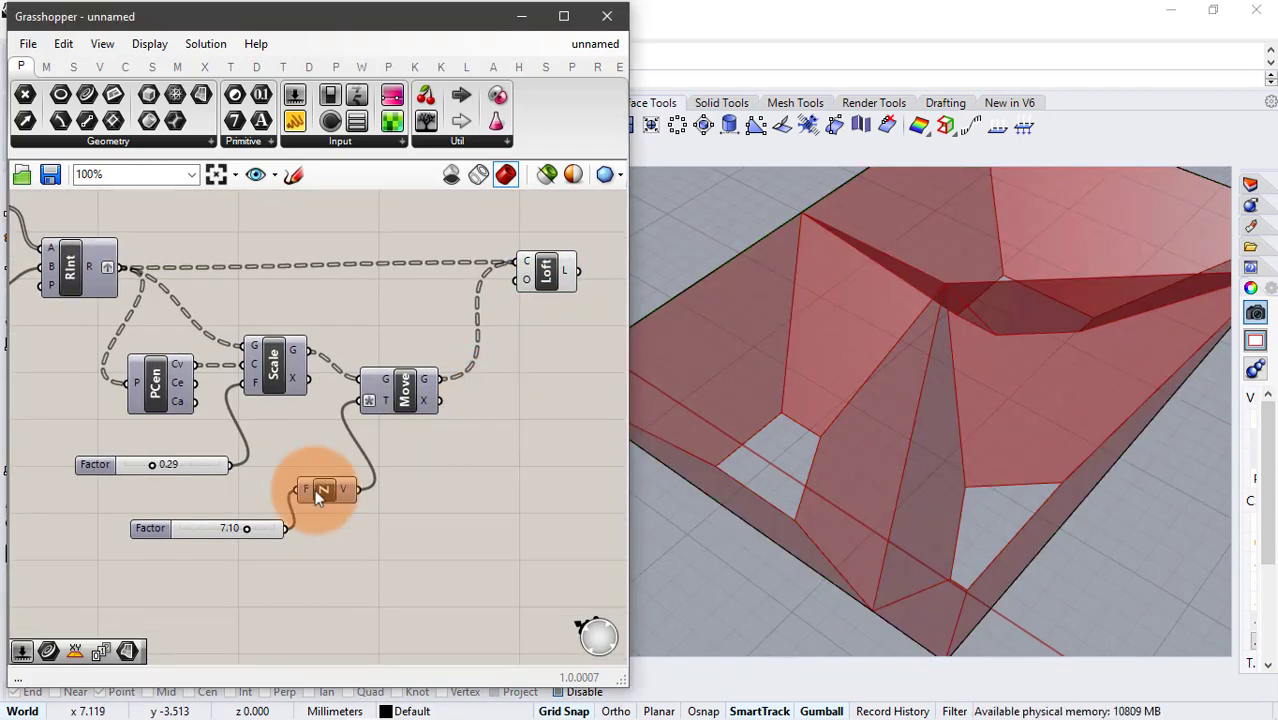
# - Set the Unit Z factor slider to 5.0
pyautogui.click(240, 537)
pyautogui.doubleClick(238, 532)
pyautogui.write('5.0')
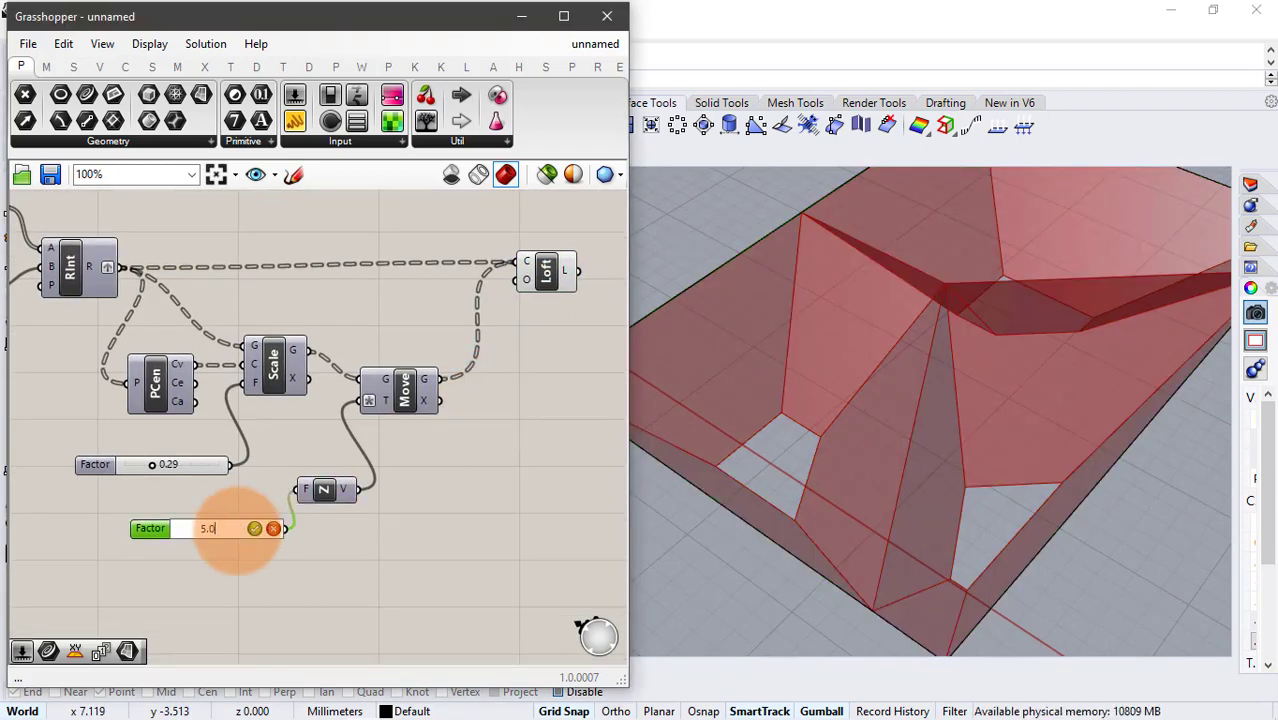
pyautogui.press('Return')
pyautogui.moveTo(970, 443); pyautogui.dragTo(1004, 391, button='right')
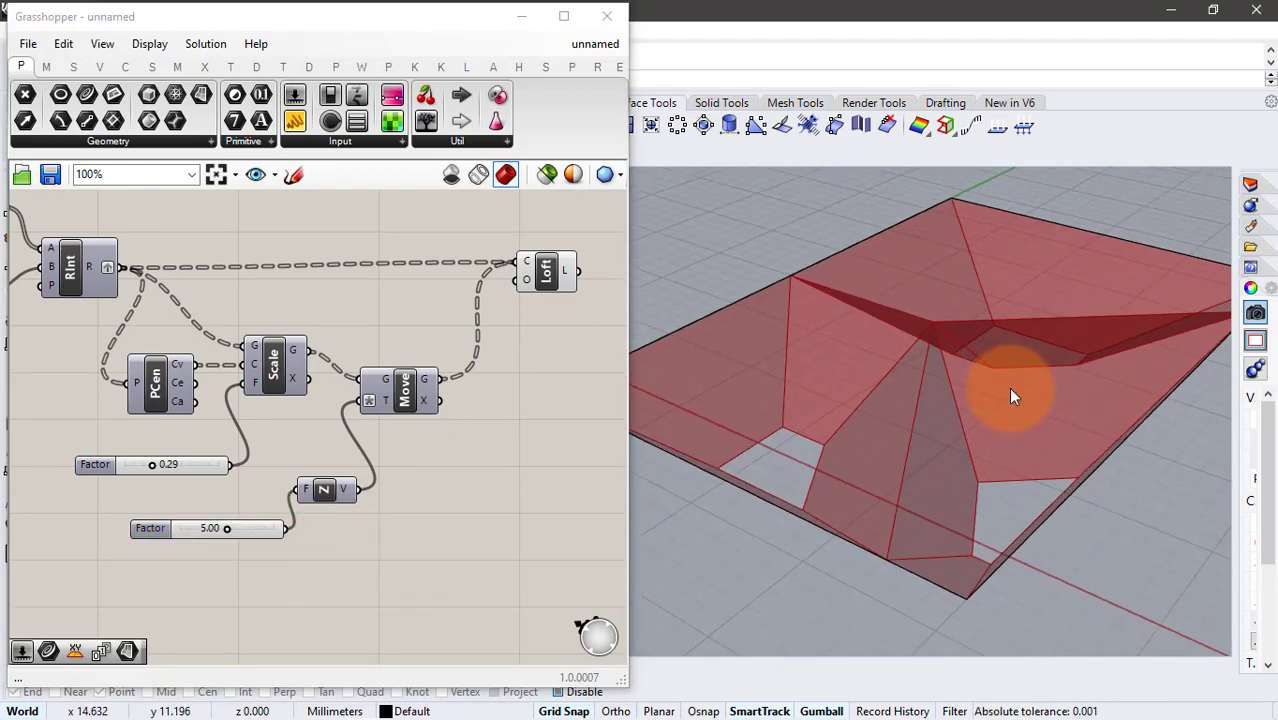
# - Hide the Loft preview, then add a Deconstruct Brep component and connect Loft's L output to its B input
pyautogui.moveTo(432, 362); pyautogui.dragTo(233, 380, button='right')
pyautogui.click(276, 305)
pyautogui.doubleClick(381, 327)
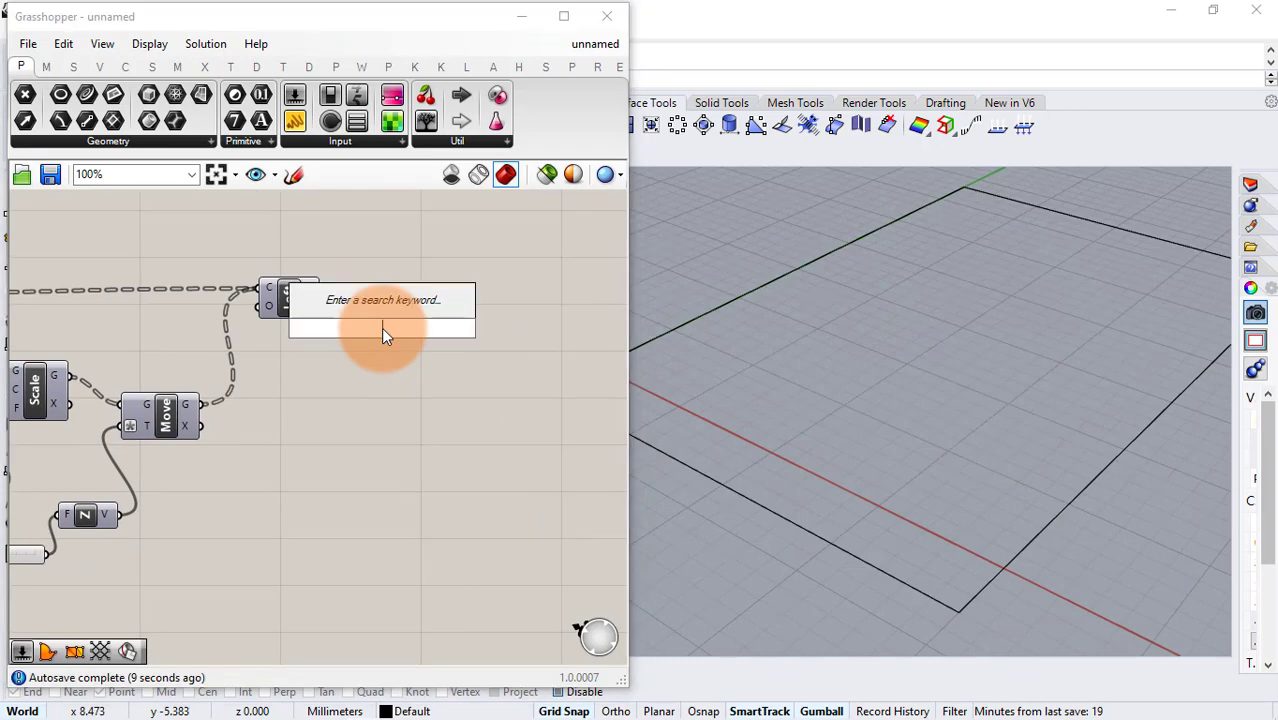
pyautogui.write('debrep')
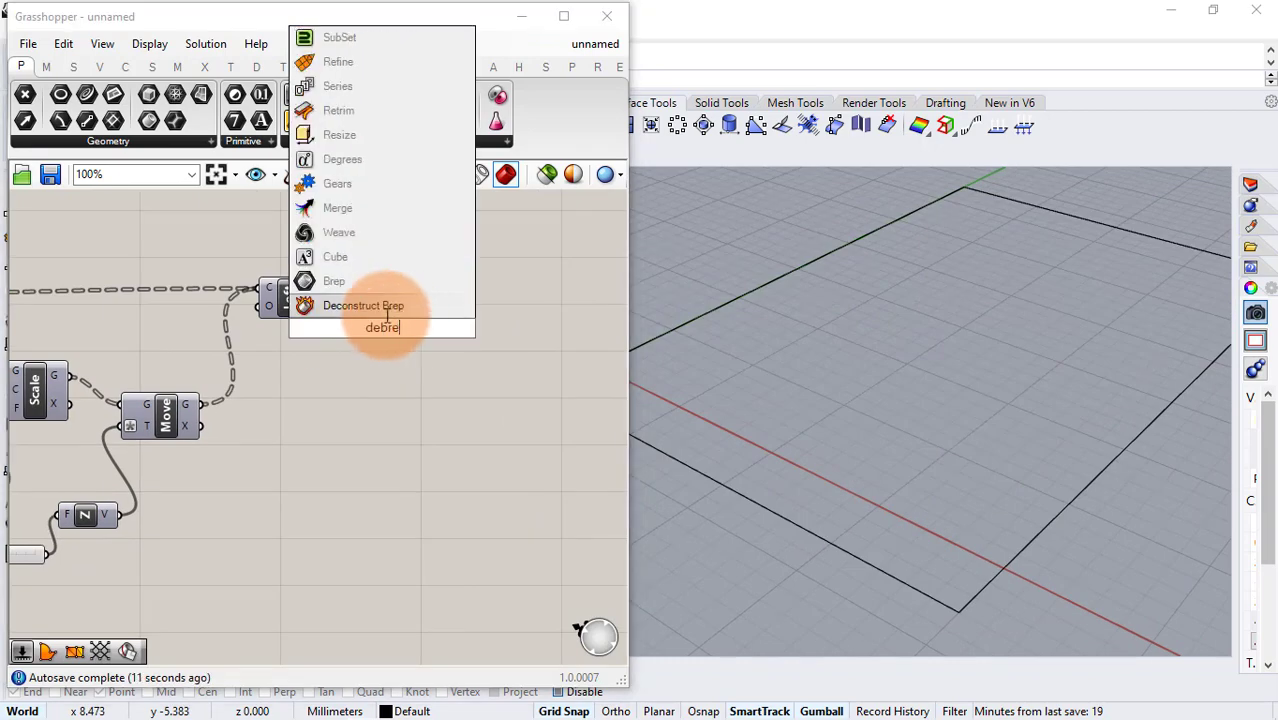
pyautogui.press('Return')
pyautogui.moveTo(354, 328); pyautogui.dragTo(354, 328)
pyautogui.moveTo(400, 333); pyautogui.dragTo(425, 311)
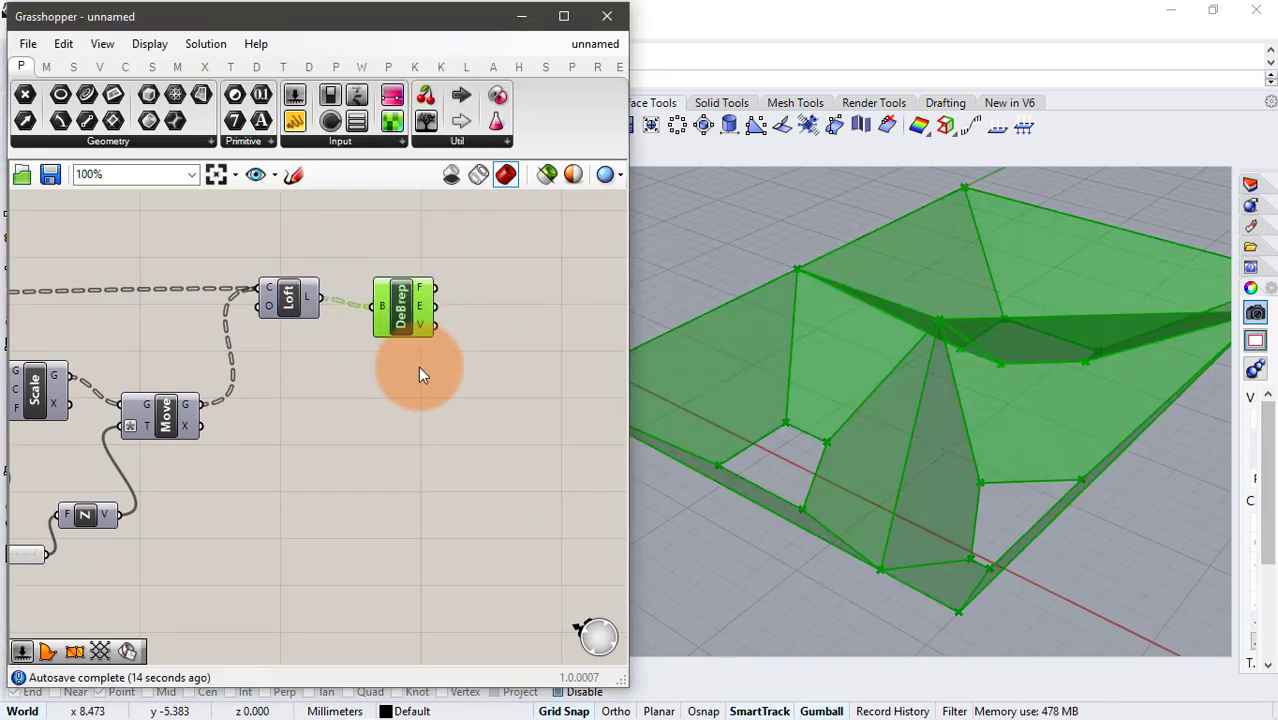
pyautogui.click(418, 366)
# - Add a Mesh UV component and connect the Deconstruct Brep F output to its S input
pyautogui.moveTo(418, 362); pyautogui.dragTo(322, 357, button='right')
pyautogui.doubleClick(391, 326)
pyautogui.write('mesh')
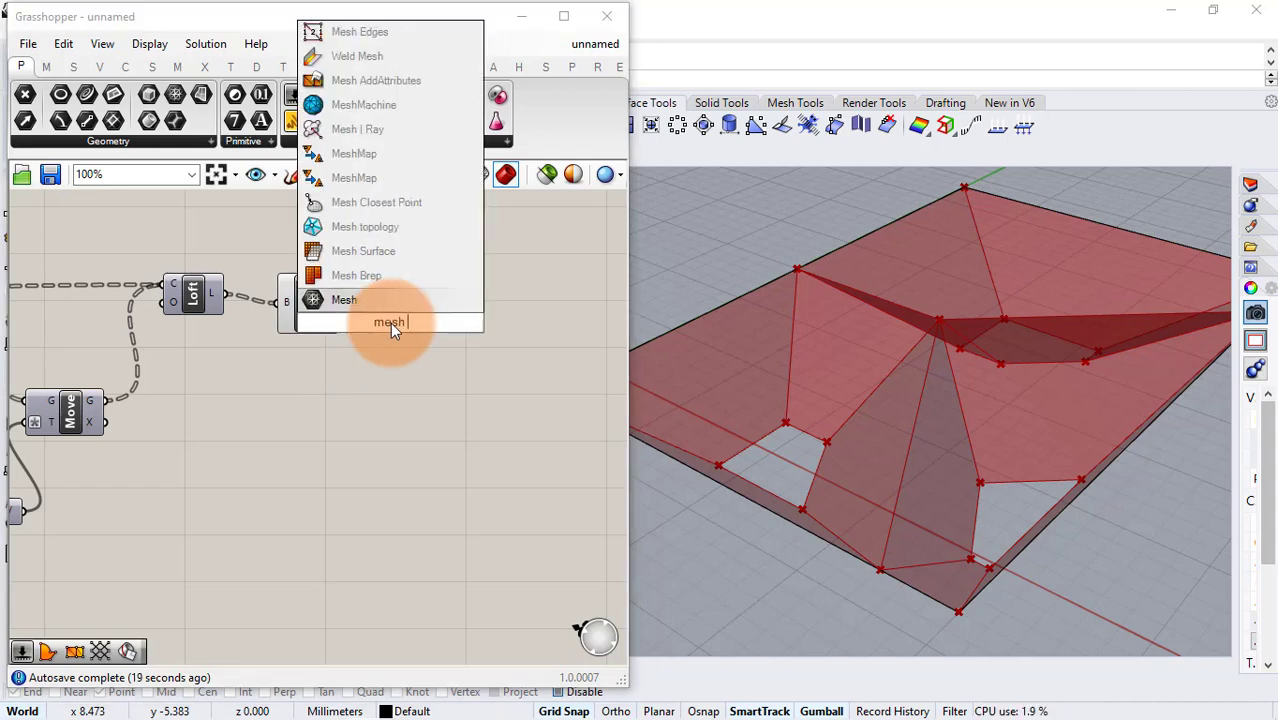
pyautogui.write(' uv')
pyautogui.press('Return')
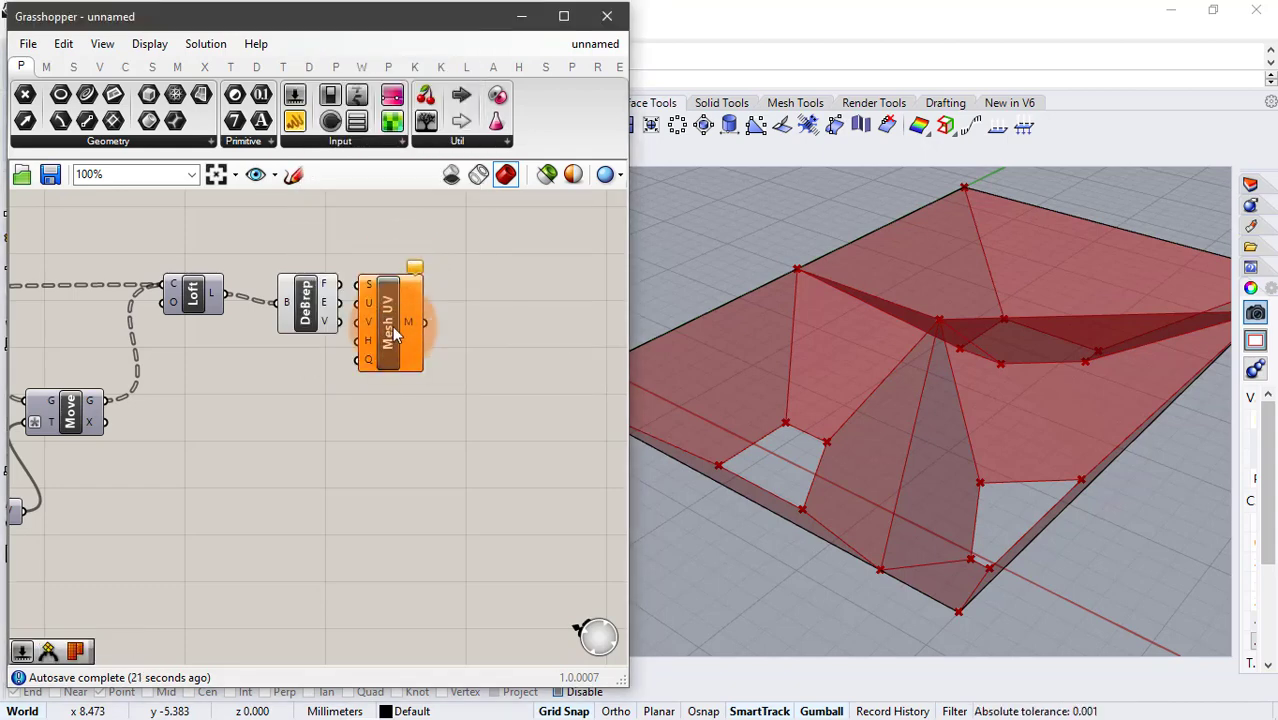
pyautogui.moveTo(395, 335); pyautogui.dragTo(434, 333)
pyautogui.moveTo(340, 285); pyautogui.dragTo(397, 285)
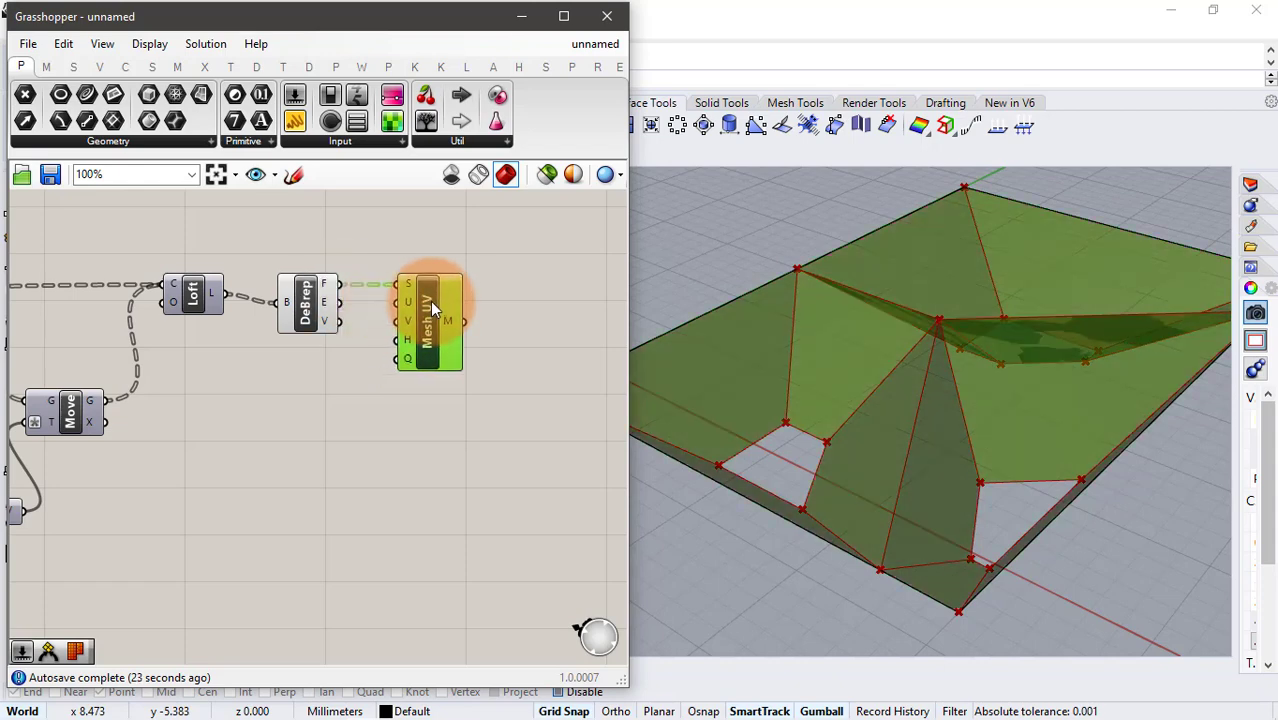
pyautogui.click(479, 385)
# - Add Weaverbird's Join Meshes component, flatten its M+ input, and connect the Mesh UV output to it
pyautogui.moveTo(479, 385); pyautogui.dragTo(374, 328, button='right')
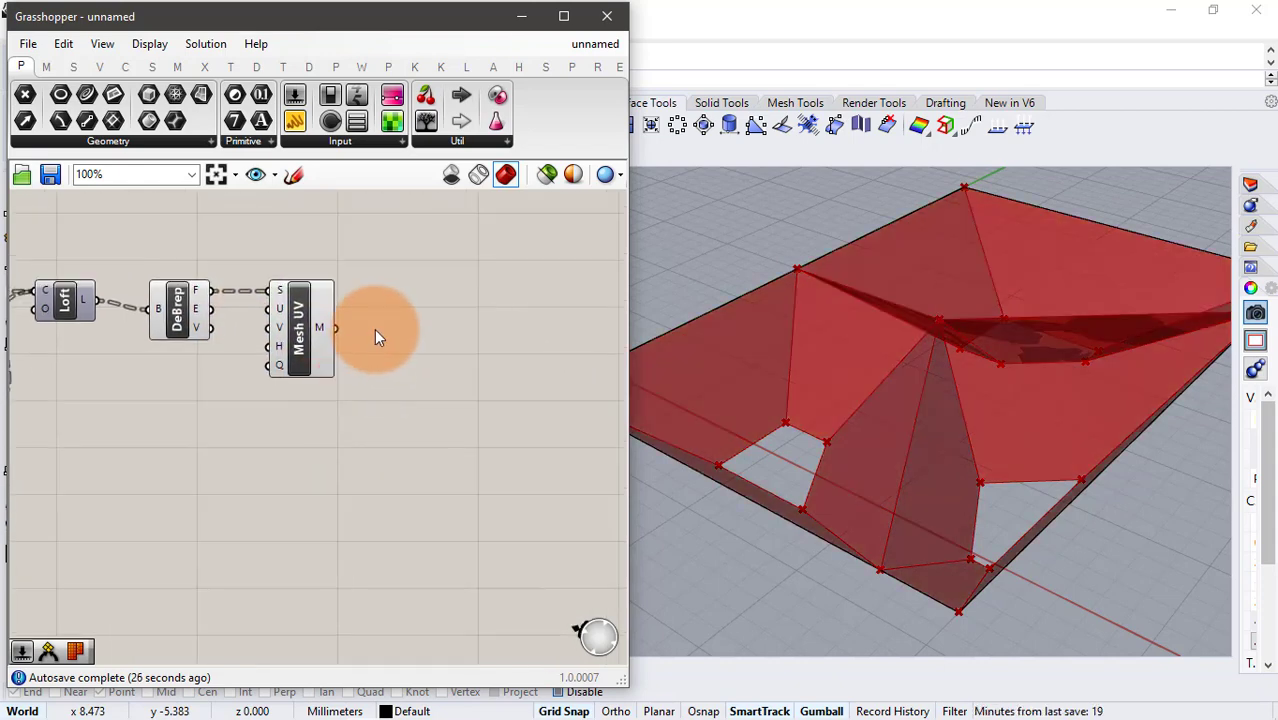
pyautogui.doubleClick(377, 337)
pyautogui.write('w')
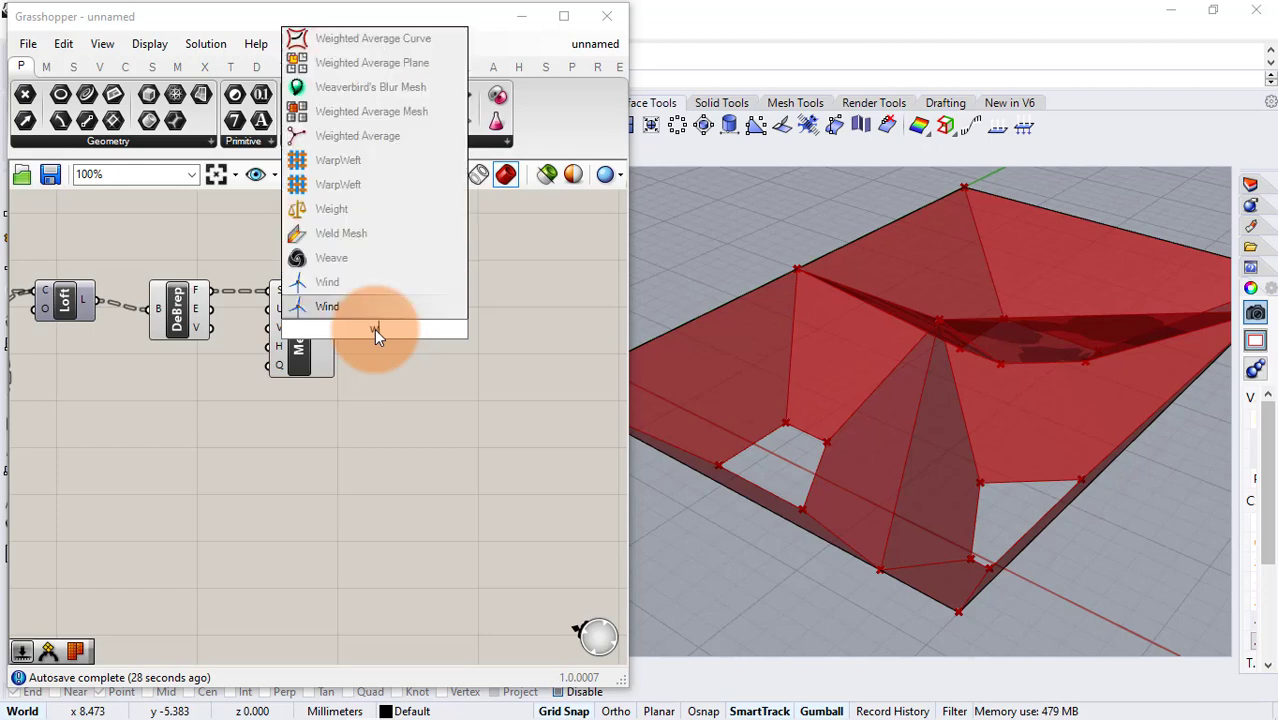
pyautogui.write('b joi')
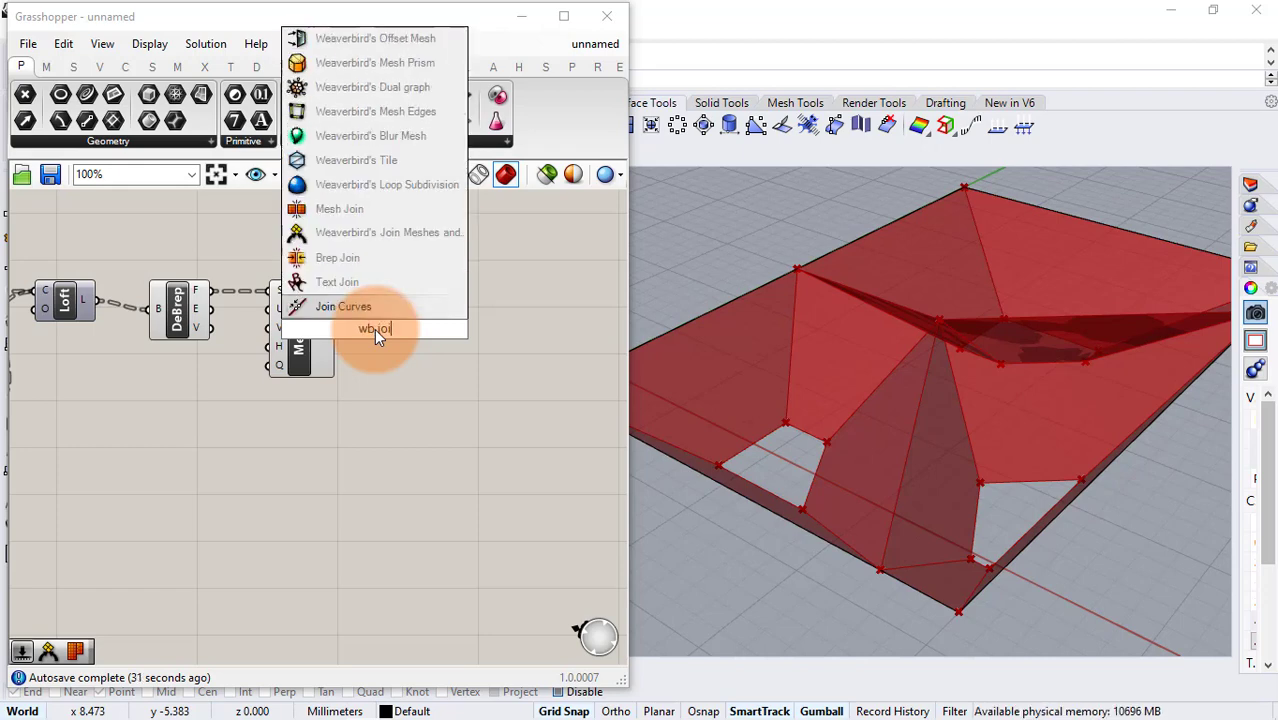
pyautogui.press('Return')
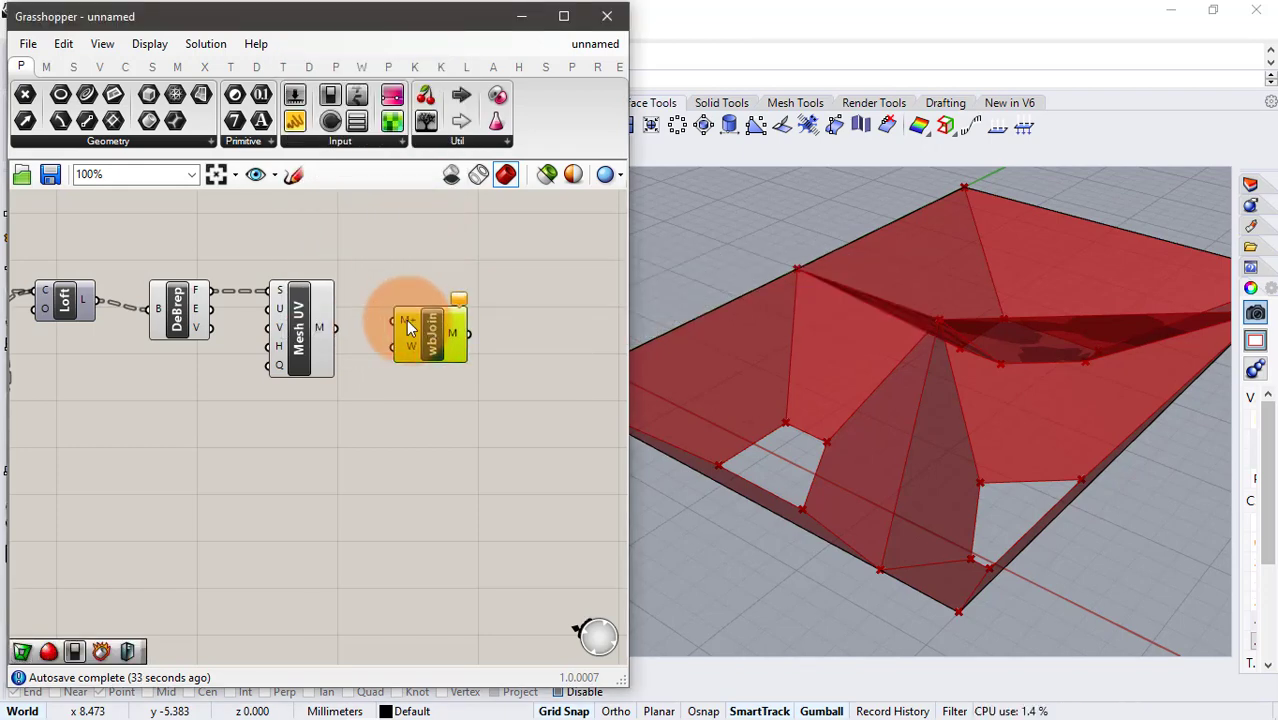
pyautogui.rightClick(407, 327)
pyautogui.click(433, 467)
pyautogui.moveTo(377, 323); pyautogui.dragTo(379, 321)
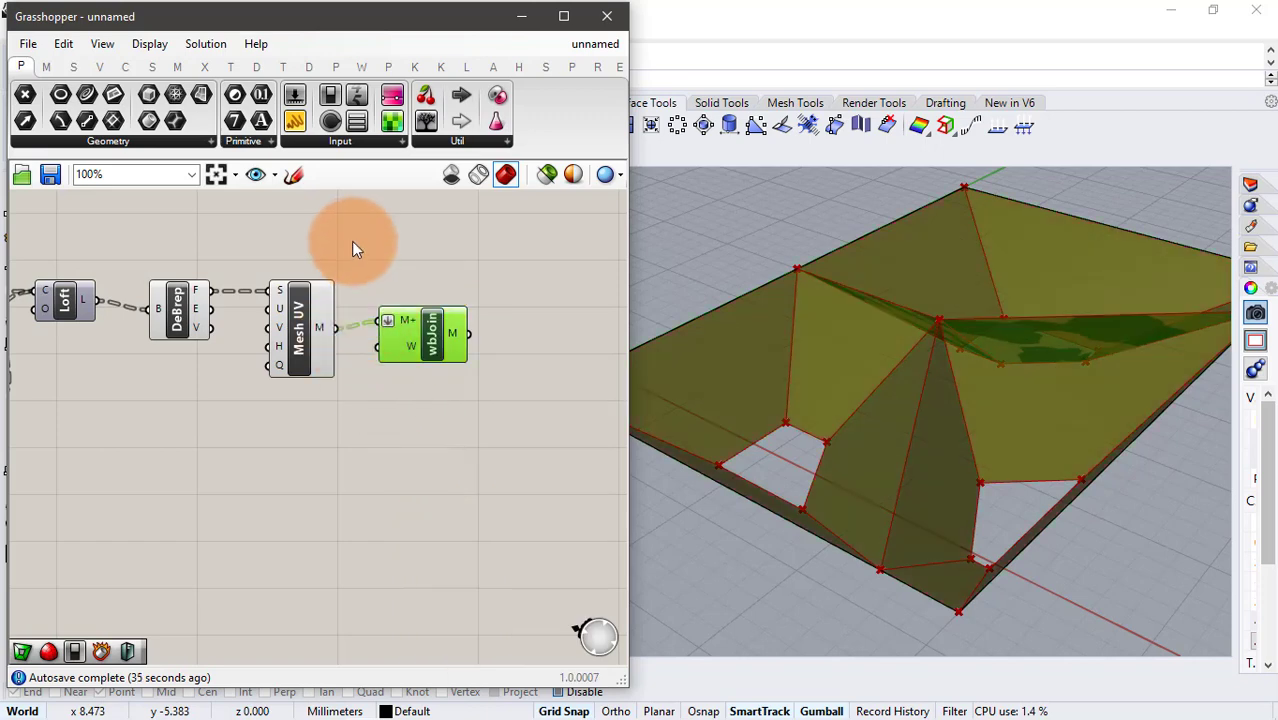
# - Turn off the preview of the Deconstruct Brep and Mesh UV components
pyautogui.moveTo(353, 243); pyautogui.dragTo(162, 421)
pyautogui.middleClick(214, 431)
pyautogui.click(277, 373)
pyautogui.click(321, 447)
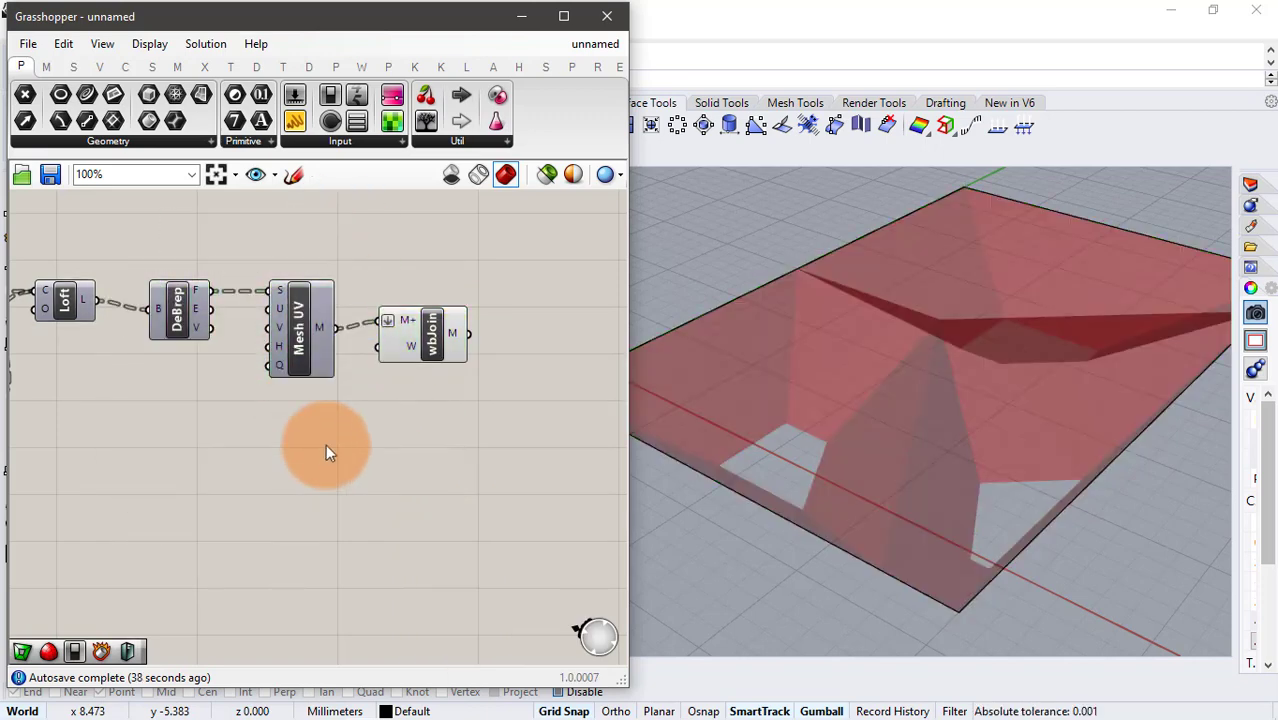
pyautogui.click(414, 337)
pyautogui.click(477, 391)
# - Place a Weaverbird's Catmull-Clark Subdivision component beyond the wbJoin component
pyautogui.moveTo(477, 391); pyautogui.dragTo(365, 402, button='right')
pyautogui.doubleClick(407, 324)
pyautogui.write('wb ca')
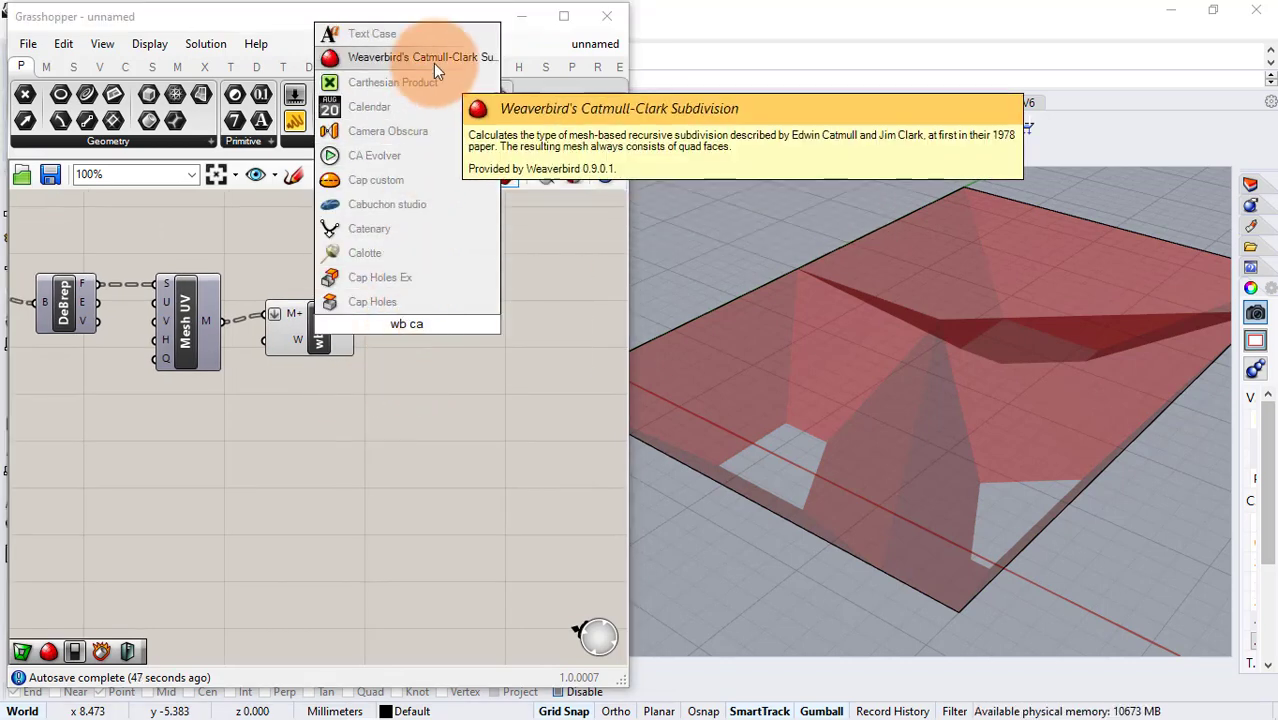
pyautogui.click(433, 63)
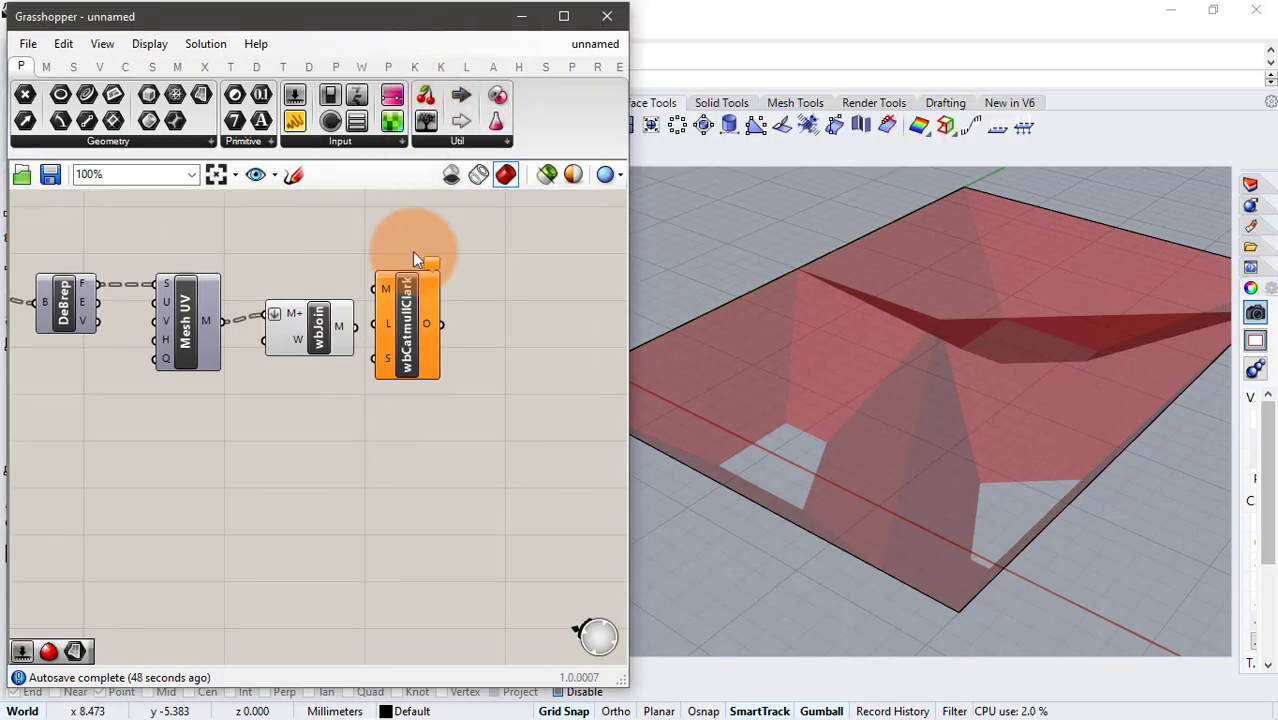
# - Connect the wbJoin M output to the wbCatmullClark M input and turn off the preview of wbJoin
pyautogui.moveTo(408, 294); pyautogui.dragTo(456, 336)
pyautogui.moveTo(355, 326); pyautogui.dragTo(431, 331)
pyautogui.moveTo(384, 285); pyautogui.dragTo(252, 372)
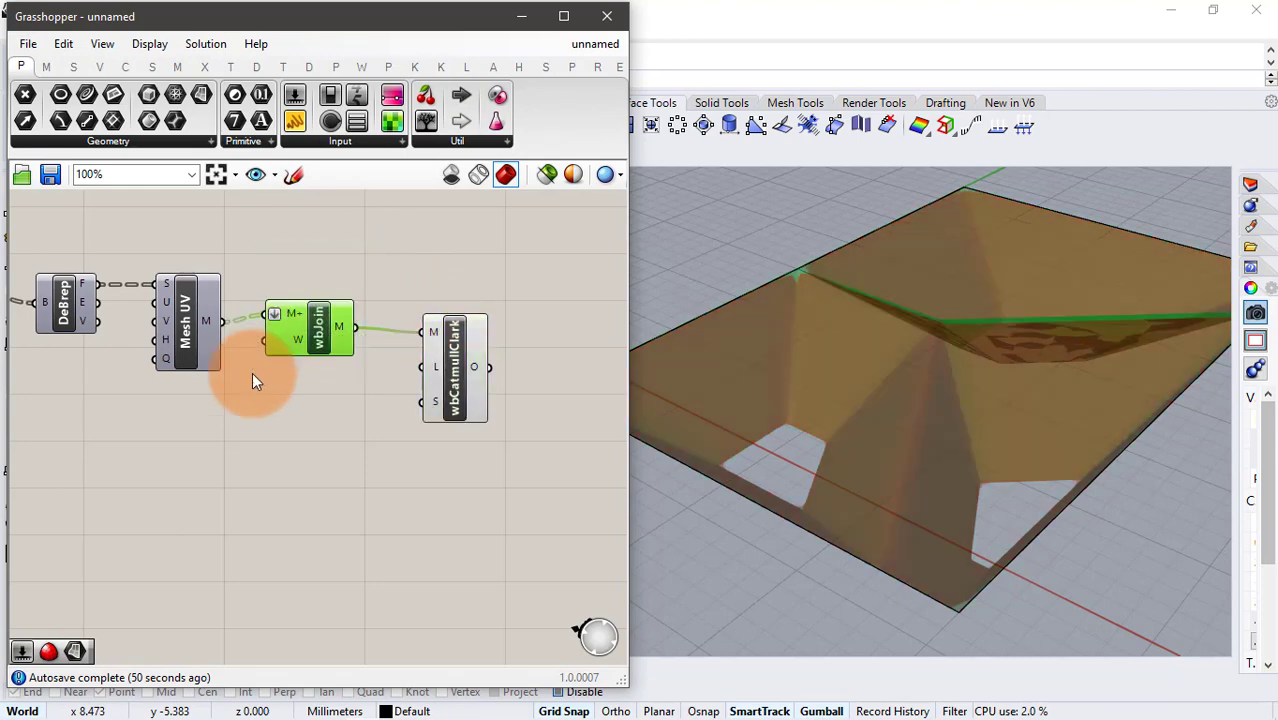
pyautogui.middleClick(325, 405)
pyautogui.click(384, 338)
pyautogui.click(368, 437)
pyautogui.click(469, 377)
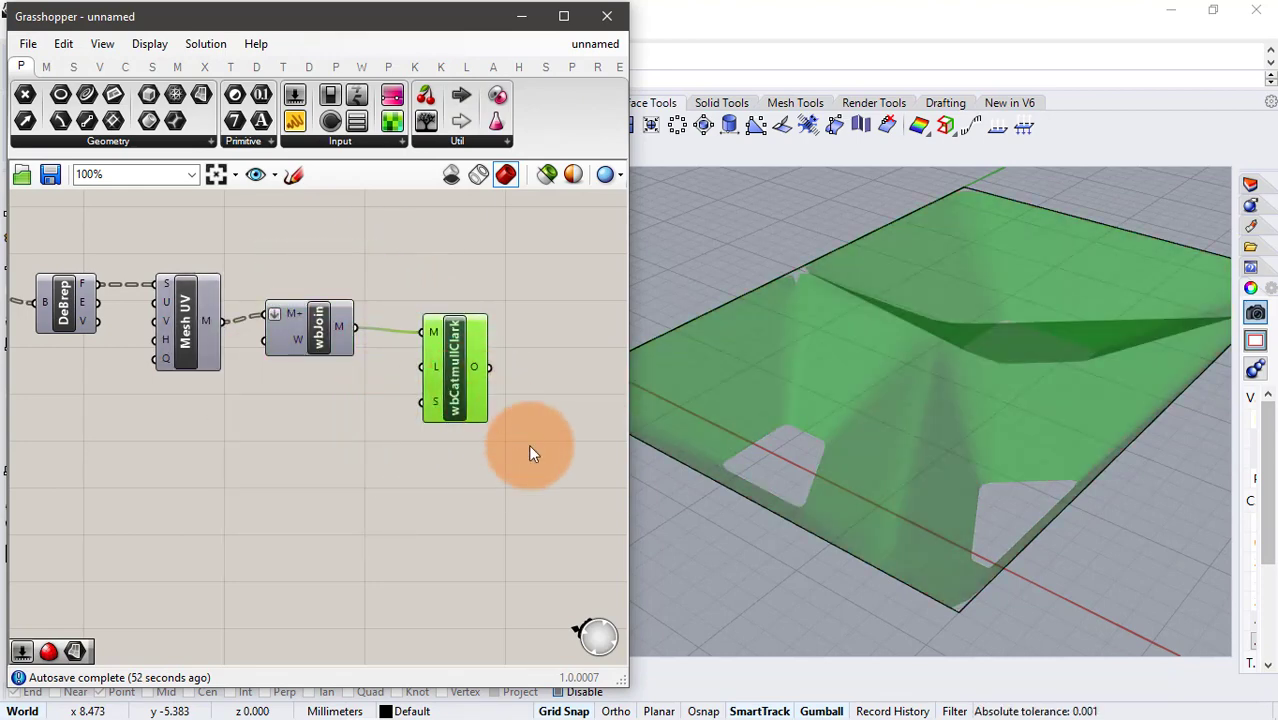
pyautogui.click(530, 447)
# - Add Weaverbird's Mesh Thicken component and connect the wbCatmullClark O output to its M input
pyautogui.moveTo(1135, 268); pyautogui.dragTo(1158, 366, button='right')
pyautogui.scroll(3, 1010, 300)
pyautogui.moveTo(916, 342); pyautogui.dragTo(813, 362, button='right')
pyautogui.moveTo(475, 405); pyautogui.dragTo(362, 405, button='right')
pyautogui.doubleClick(453, 389)
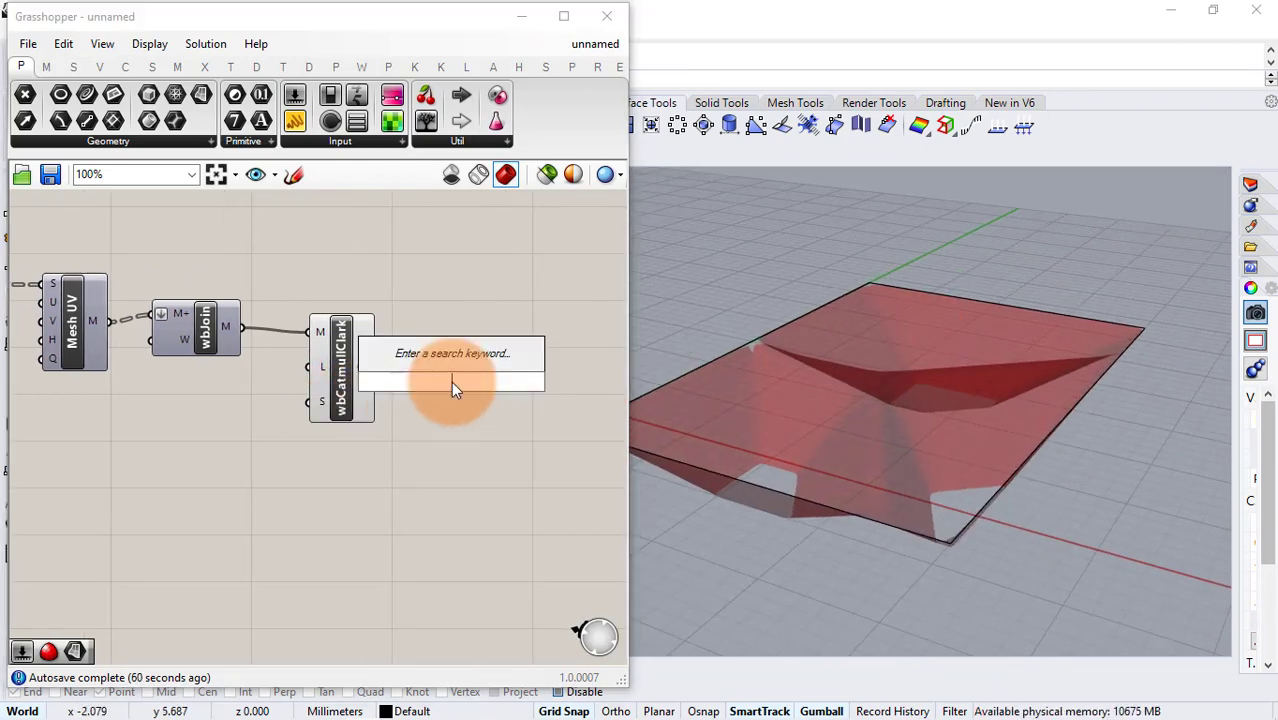
pyautogui.write('wb thi')
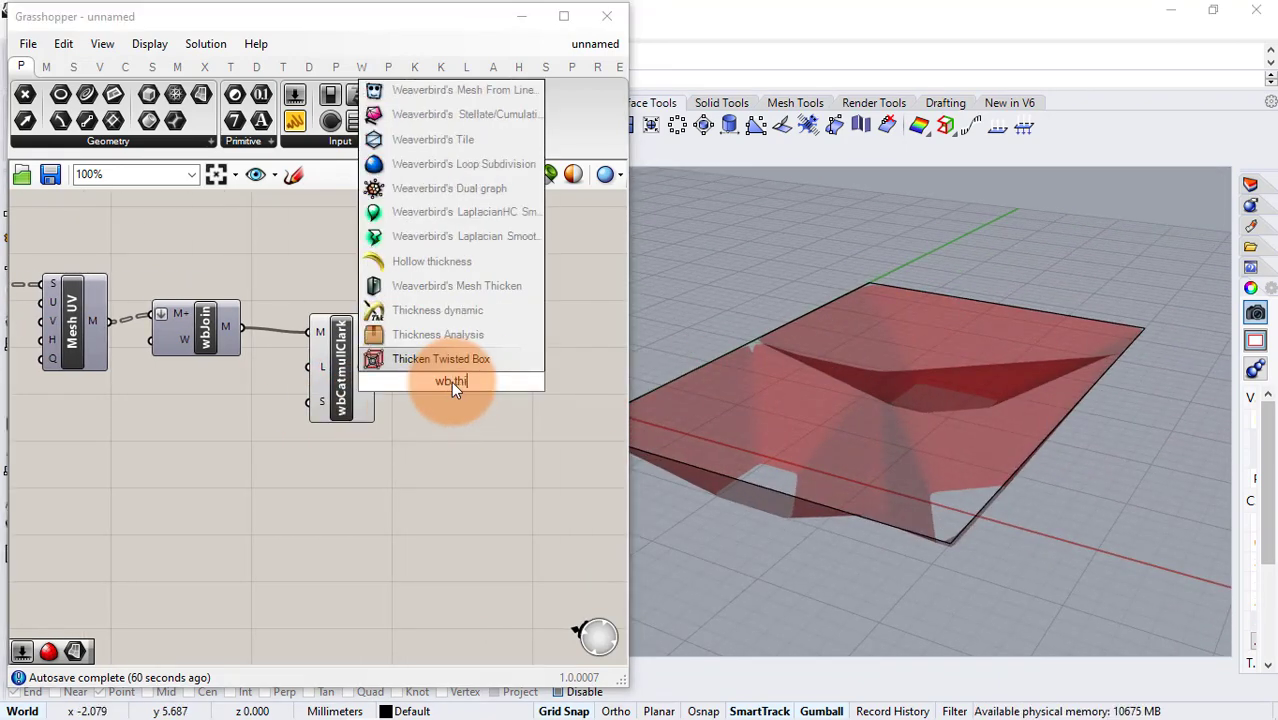
pyautogui.click(498, 286)
pyautogui.moveTo(377, 366); pyautogui.dragTo(455, 377)
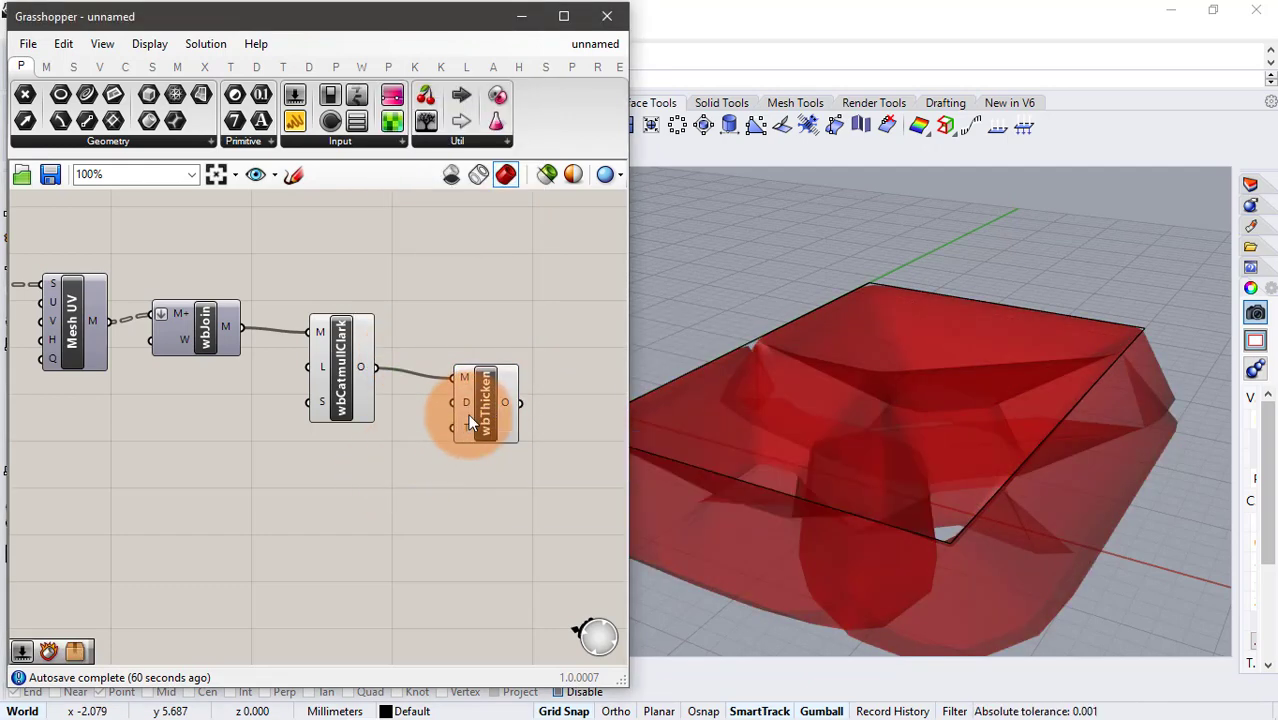
# - Add a number slider set to 0.20 and connect it to the D input of wbThicken
pyautogui.doubleClick(343, 461)
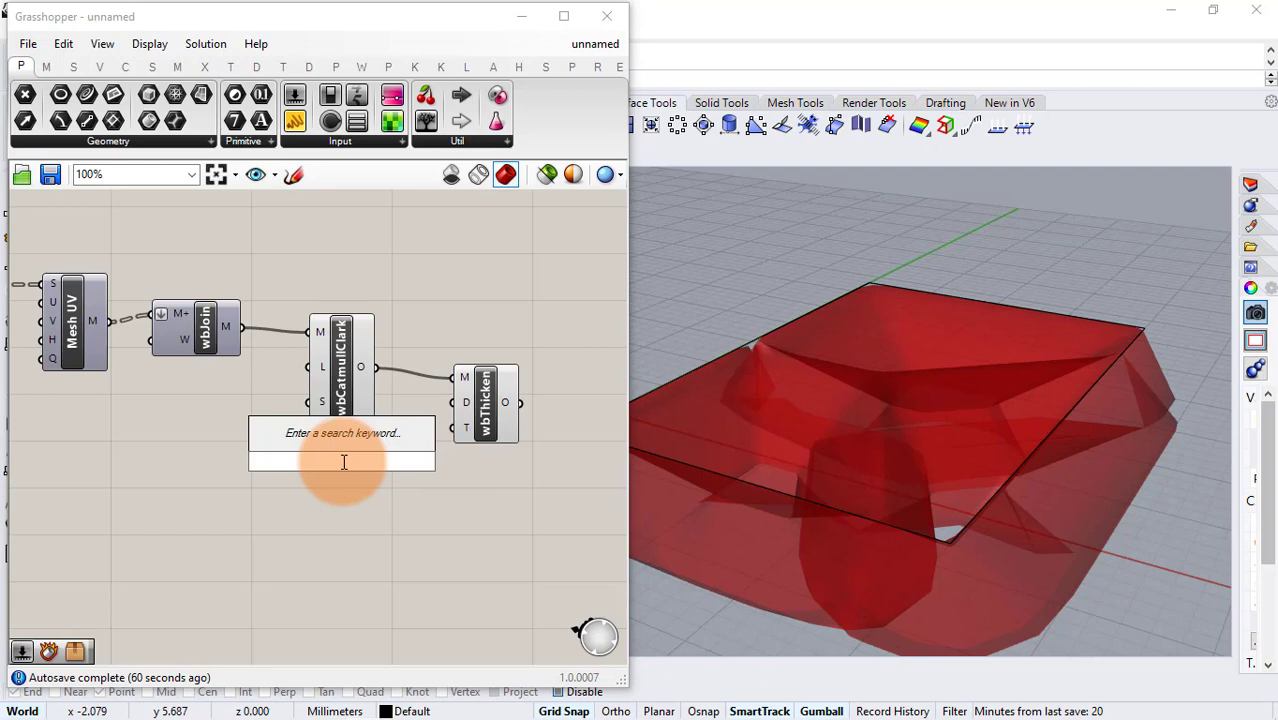
pyautogui.write('.20')
pyautogui.press('Return')
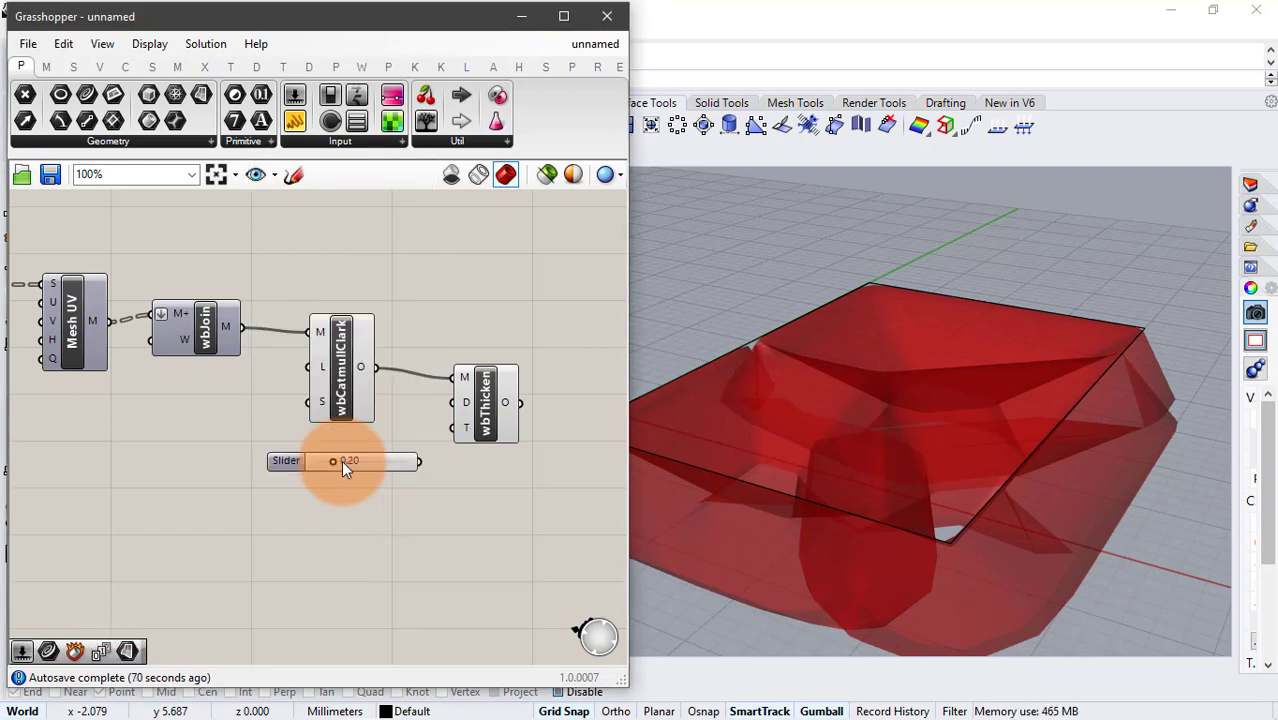
pyautogui.moveTo(434, 437); pyautogui.dragTo(452, 403)
# - Add a Custom Preview component and connect the wbThicken O output to its G input
pyautogui.moveTo(461, 425); pyautogui.dragTo(321, 426, button='right')
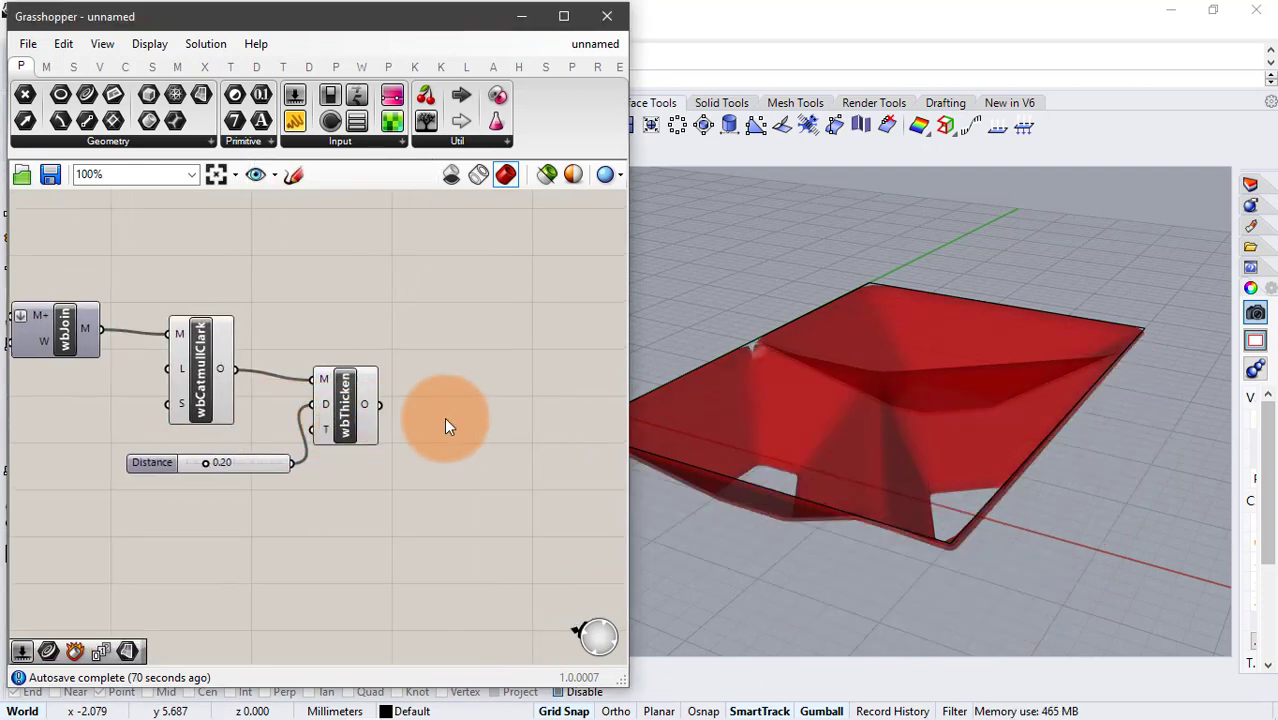
pyautogui.doubleClick(445, 418)
pyautogui.write('cust')
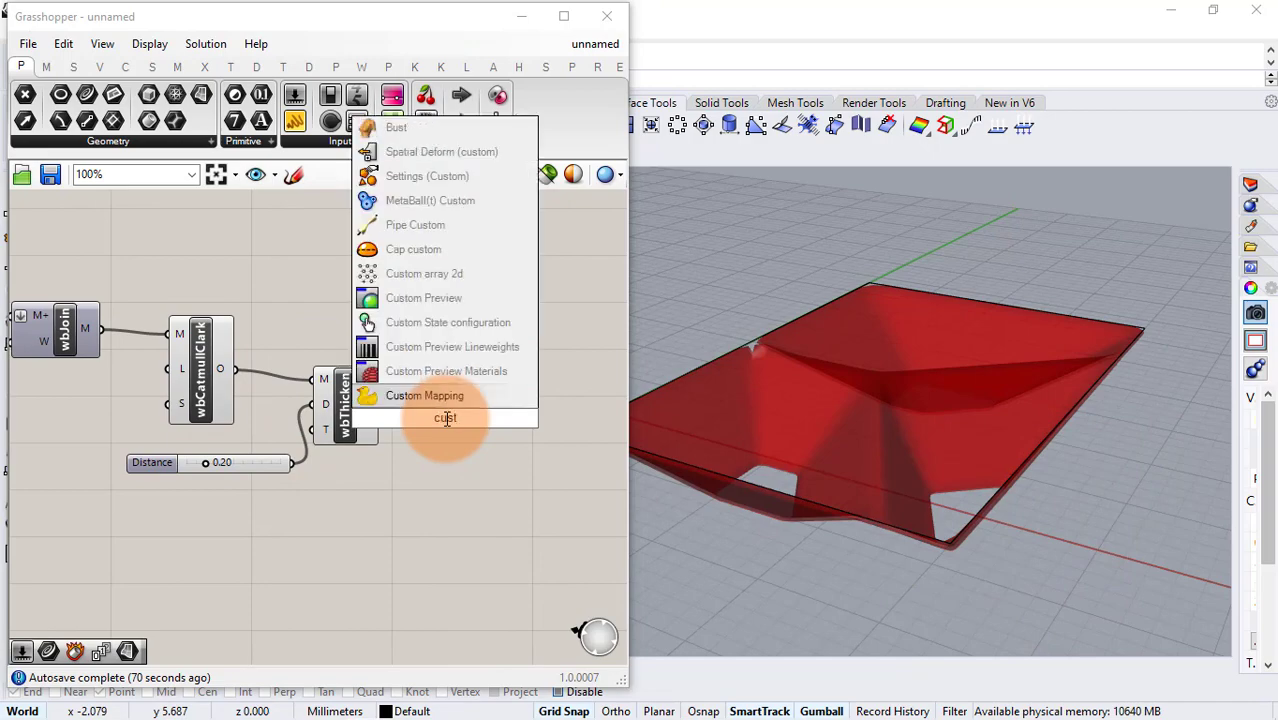
pyautogui.click(456, 297)
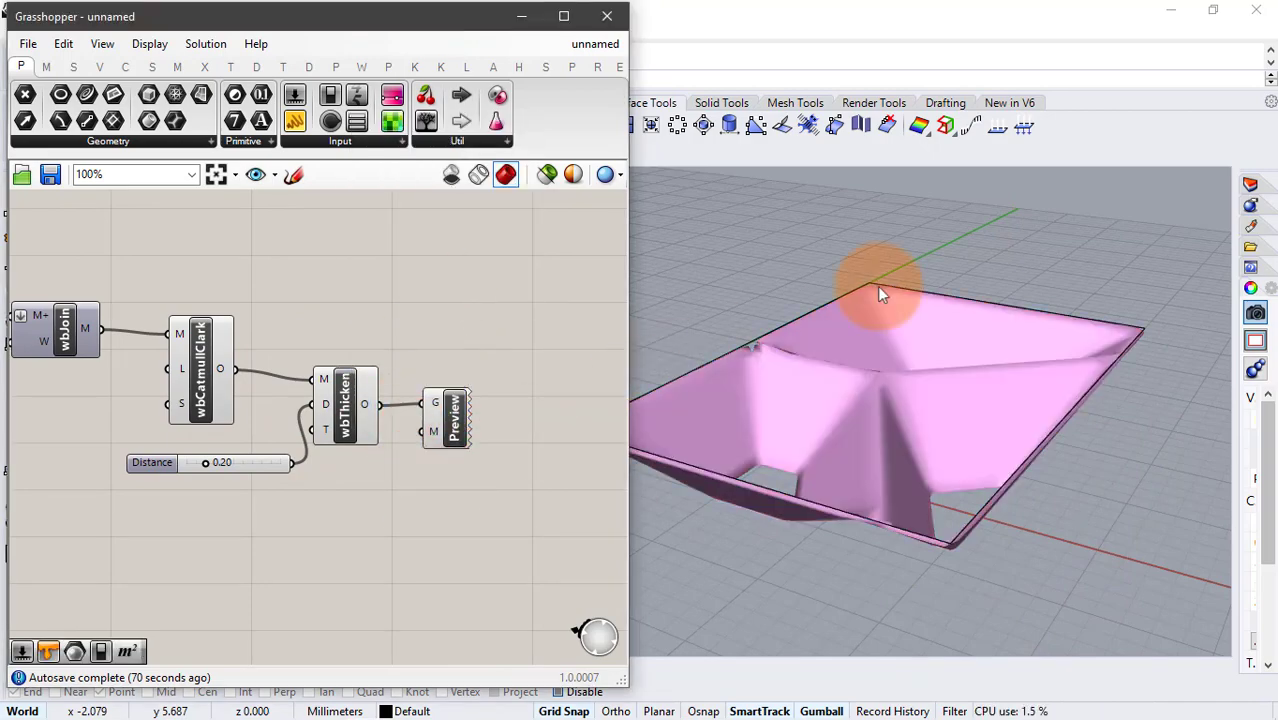
# - Try a thickening Distance of about 0.78, then set the slider back to 0.2
pyautogui.moveTo(880, 289); pyautogui.dragTo(946, 500, button='right')
pyautogui.moveTo(205, 462)
pyautogui.mouseDown()
pyautogui.moveTo(187, 467)
pyautogui.moveTo(219, 466)
pyautogui.mouseUp()
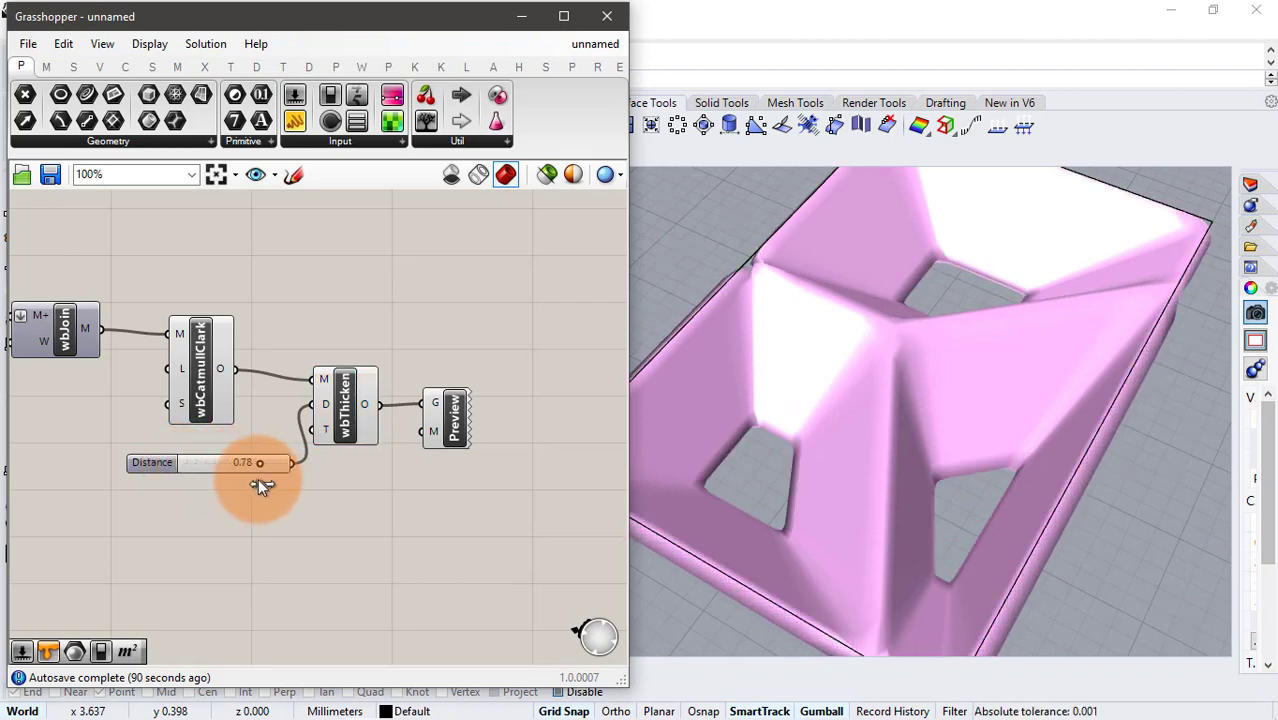
pyautogui.doubleClick(233, 462)
pyautogui.write('.2')
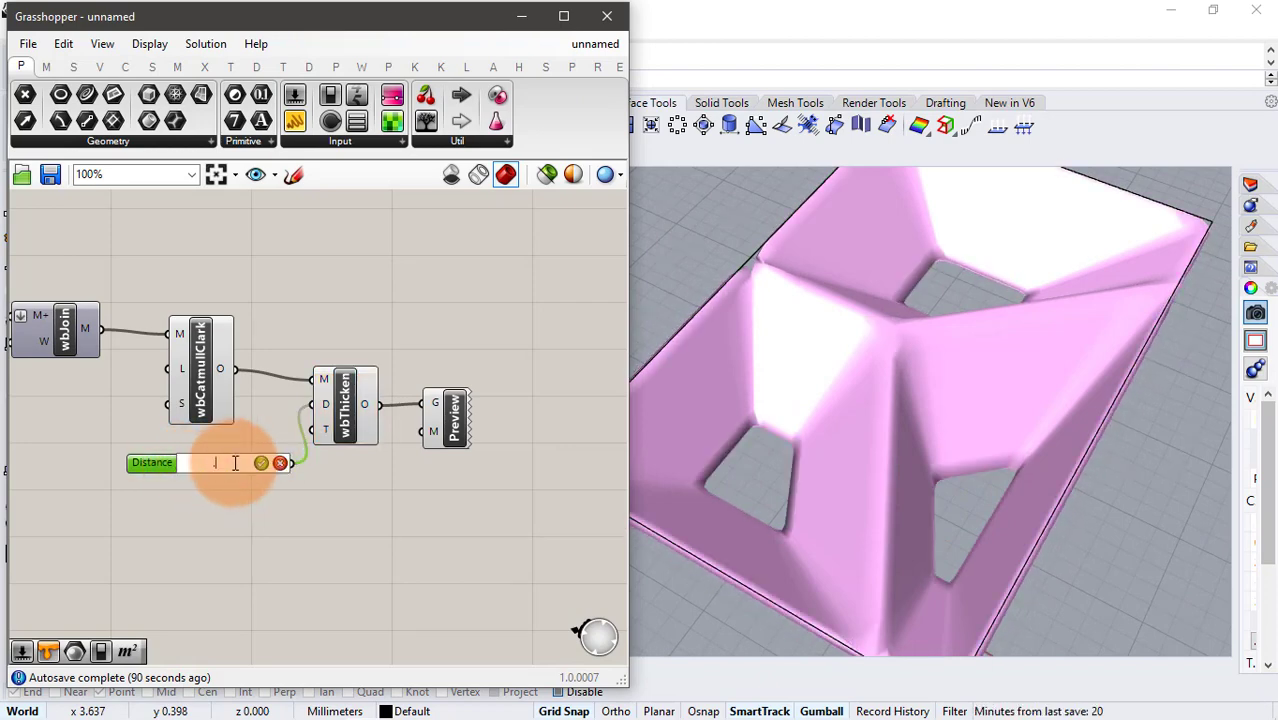
pyautogui.press('Return')
pyautogui.click(257, 519)
# - Set the Factor slider of the Scale component to about 0.19 to shrink the cell openings
pyautogui.moveTo(1000, 300); pyautogui.dragTo(890, 425, button='right')
pyautogui.scroll(-4, 230, 371)
pyautogui.moveTo(145, 367); pyautogui.dragTo(308, 370, button='right')
pyautogui.scroll(8, 308, 363)
pyautogui.moveTo(318, 448); pyautogui.dragTo(295, 452)
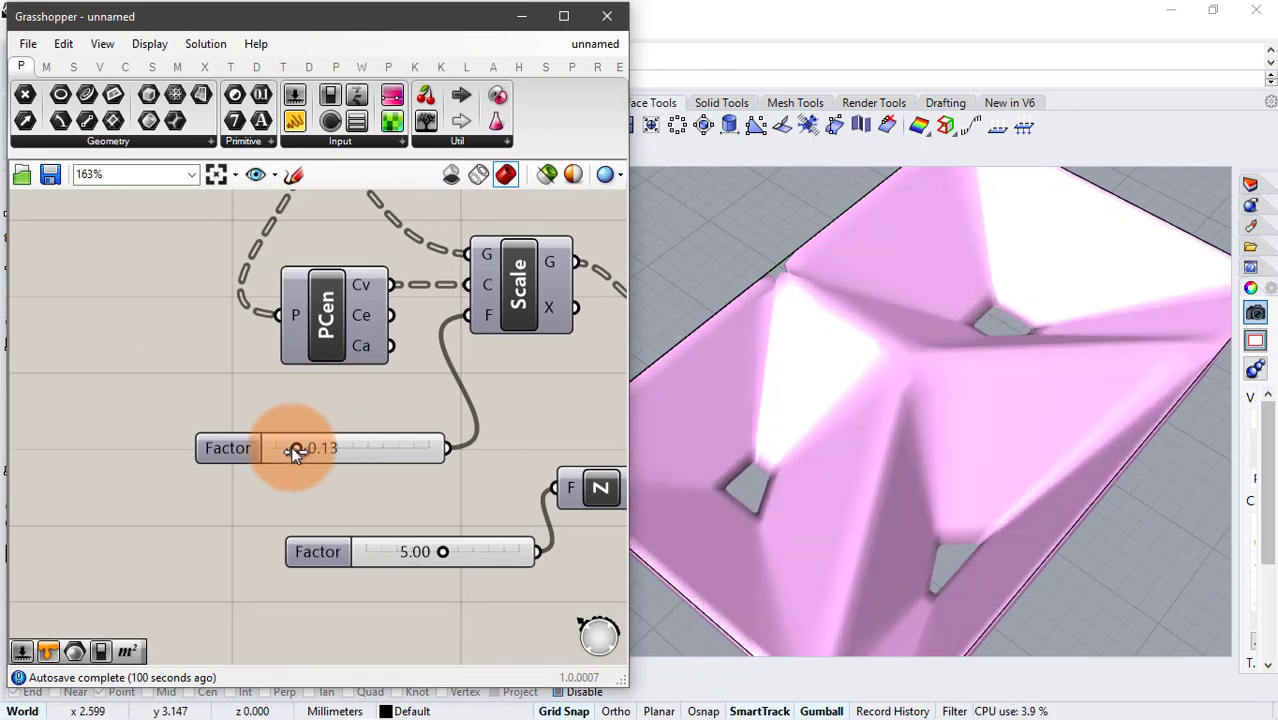
pyautogui.moveTo(870, 350); pyautogui.dragTo(890, 310, button='right')
pyautogui.moveTo(290, 448); pyautogui.dragTo(309, 448)
# - Set the Factor slider of the Unit Z component that drives the Move to 6
pyautogui.moveTo(870, 360); pyautogui.dragTo(824, 391, button='right')
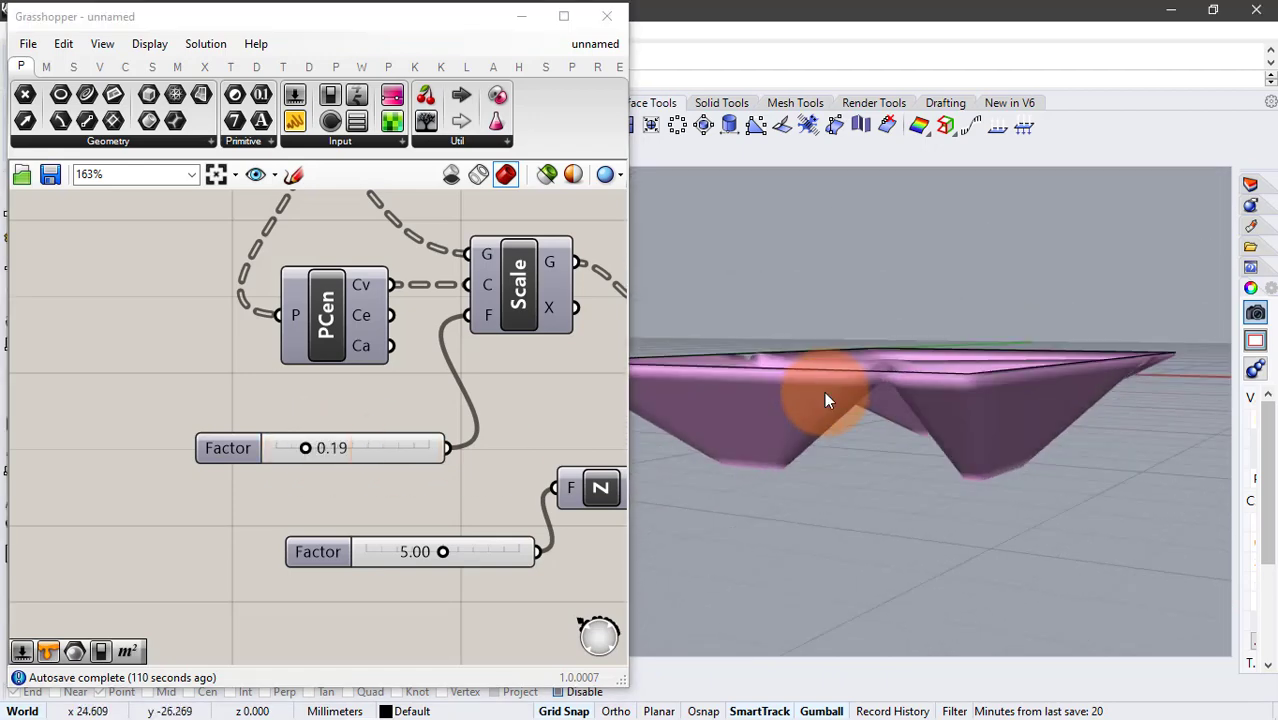
pyautogui.moveTo(442, 552); pyautogui.dragTo(467, 552)
pyautogui.moveTo(840, 400); pyautogui.dragTo(880, 418, button='right')
pyautogui.doubleClick(484, 546)
pyautogui.write('6')
pyautogui.press('Return')
# - Move the Crv parameter aside, add a Boundary Surfaces component, and connect Crv to its E input
pyautogui.scroll(-3, 221, 261)
pyautogui.moveTo(221, 261); pyautogui.dragTo(316, 395, button='right')
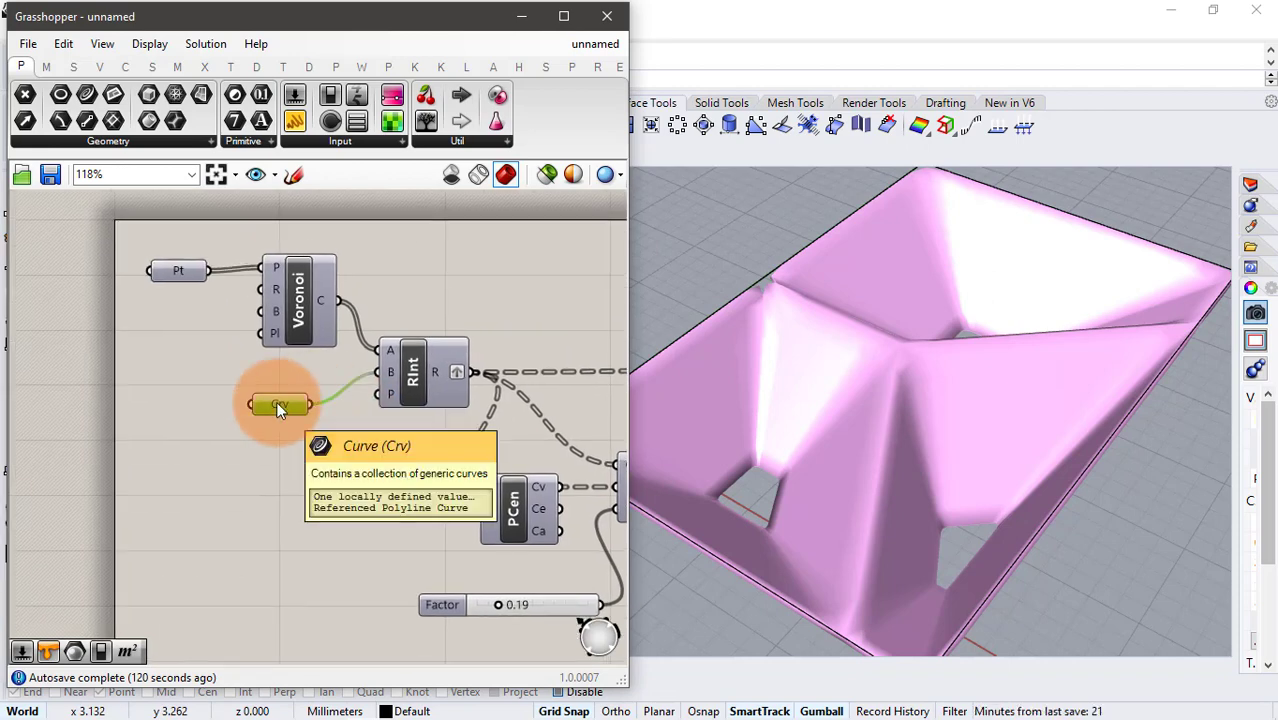
pyautogui.moveTo(280, 406); pyautogui.dragTo(137, 459)
pyautogui.middleClick(137, 459)
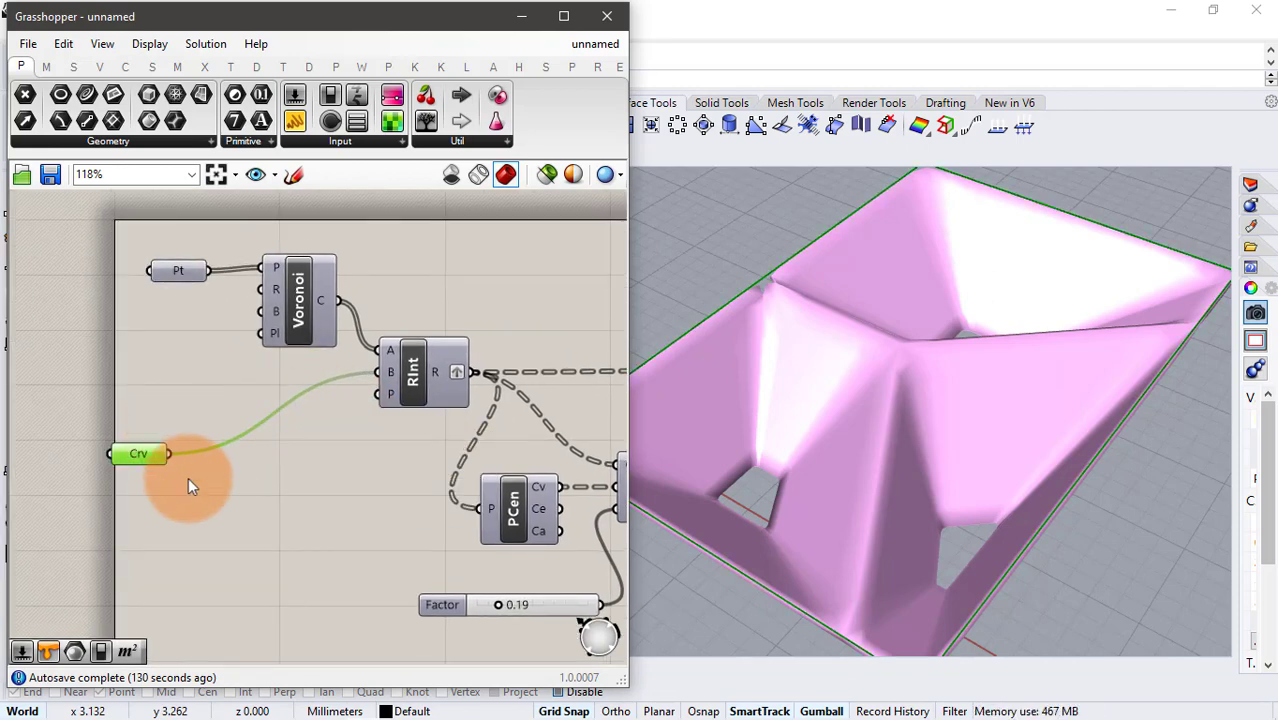
pyautogui.doubleClick(196, 485)
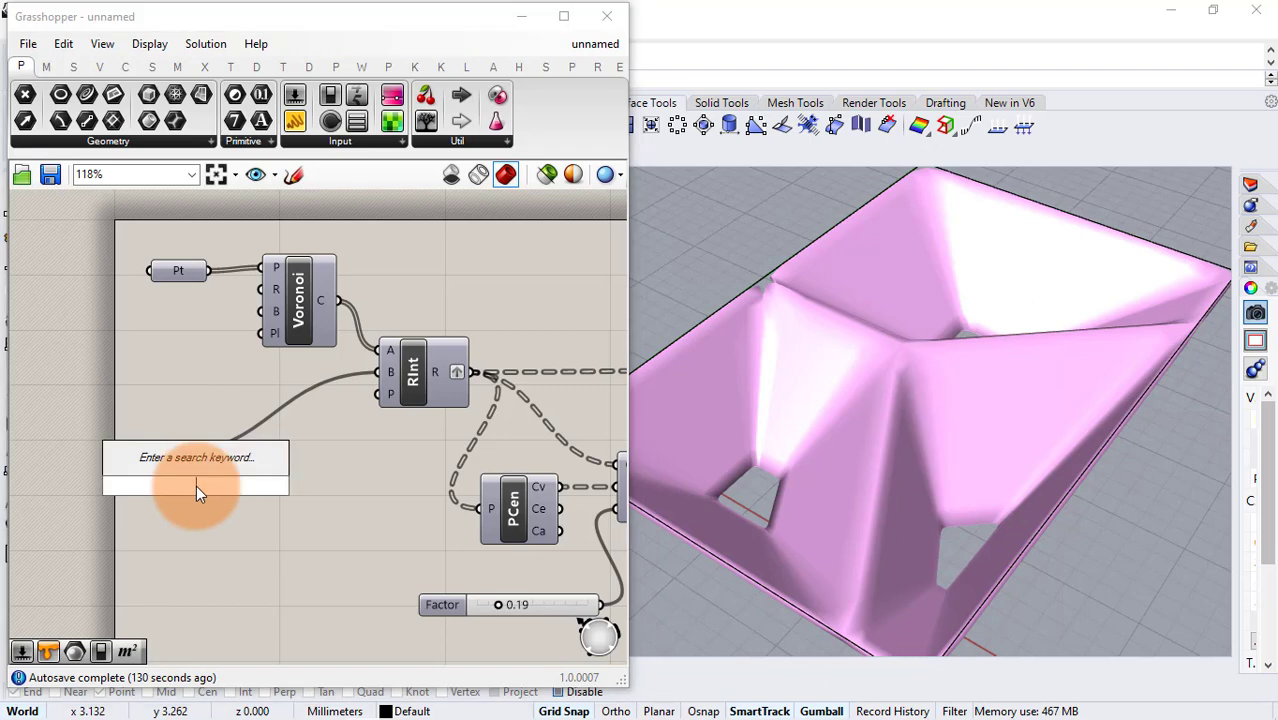
pyautogui.write('boundary')
pyautogui.click(193, 465)
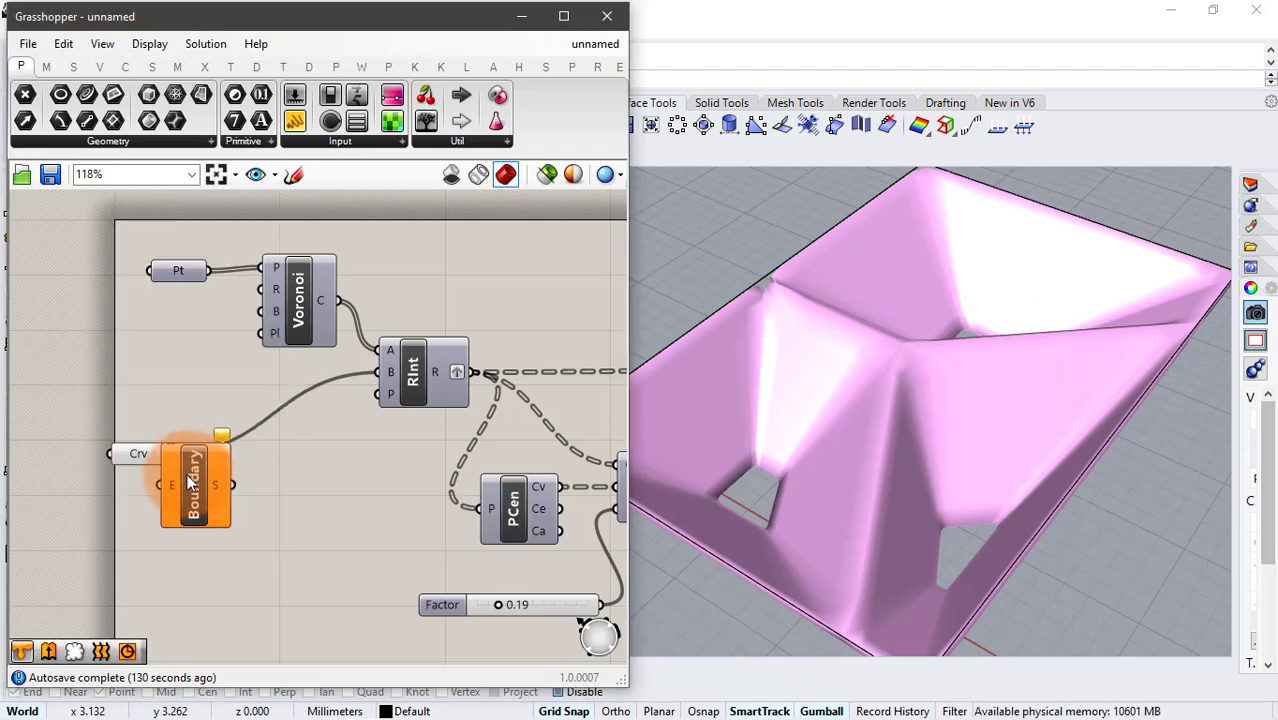
pyautogui.moveTo(190, 482); pyautogui.dragTo(196, 530)
pyautogui.moveTo(169, 455); pyautogui.dragTo(178, 522)
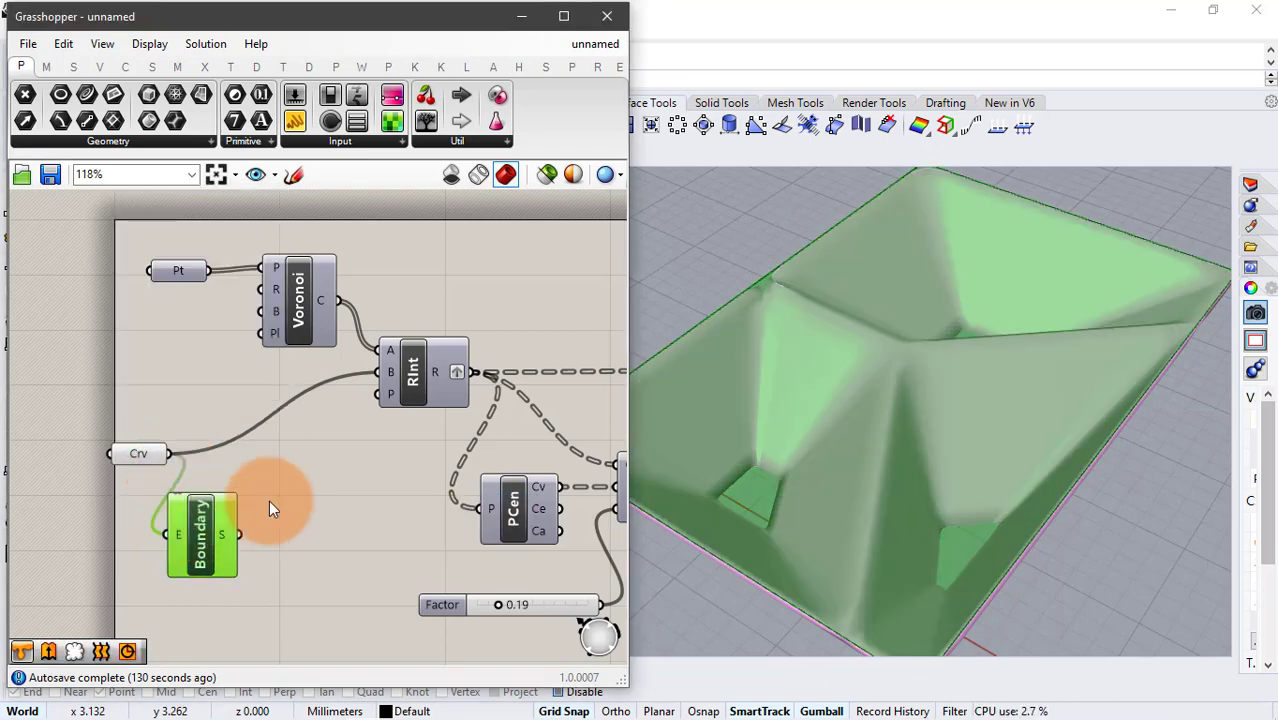
pyautogui.click(269, 501)
# - Reposition the Boundary component clear of the definition and add an Extrude component fed by its S output
pyautogui.moveTo(790, 440); pyautogui.dragTo(813, 353, button='right')
pyautogui.moveTo(323, 457); pyautogui.dragTo(425, 325, button='right')
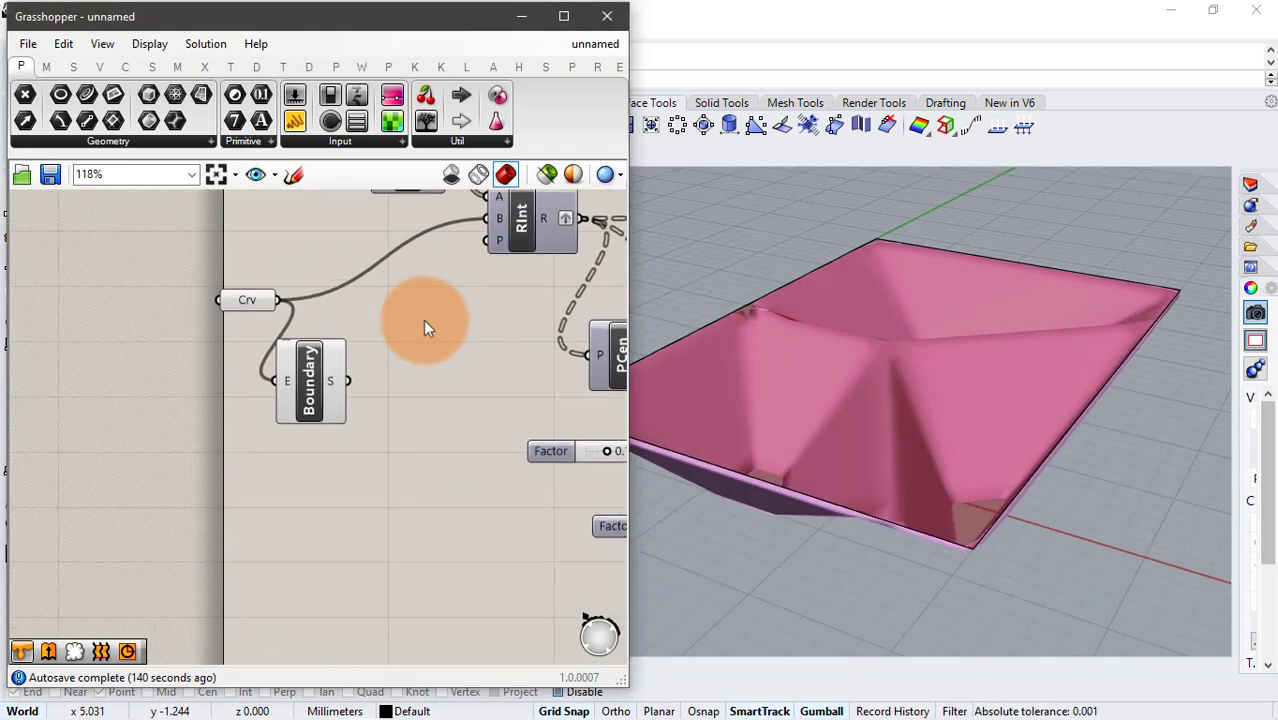
pyautogui.click(259, 494)
pyautogui.click(314, 485)
pyautogui.doubleClick(314, 484)
pyautogui.write('extr')
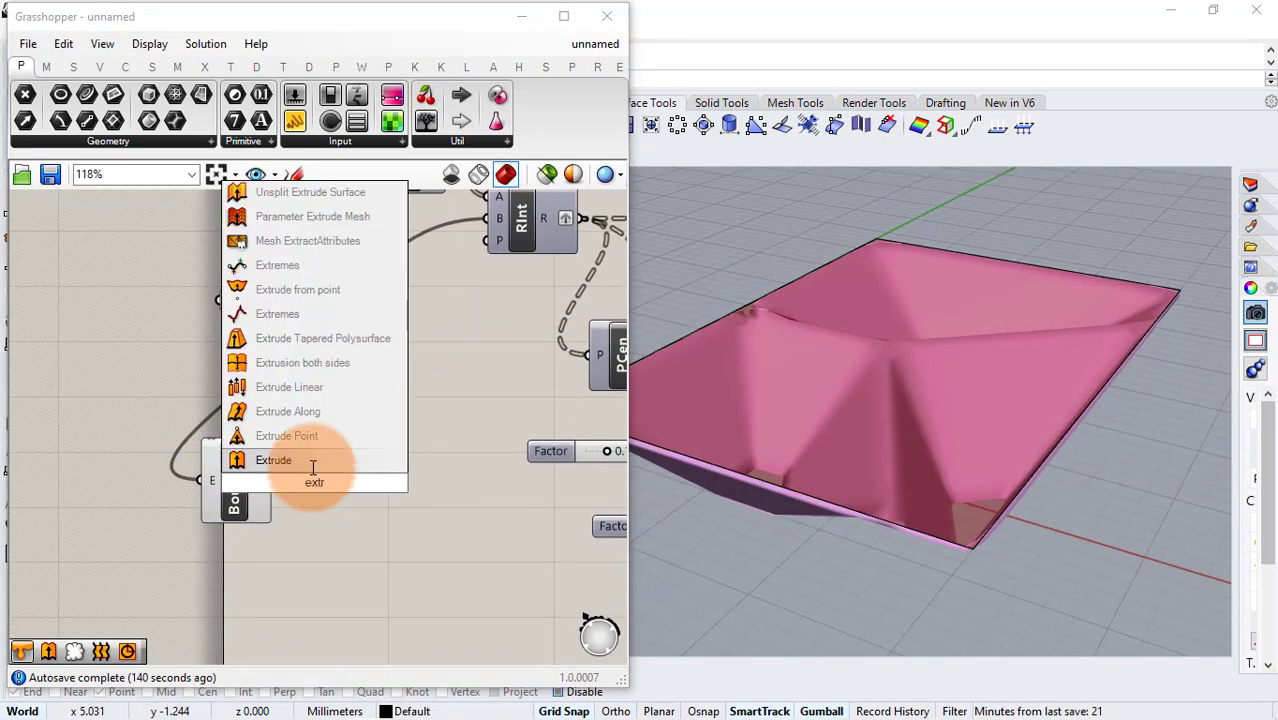
pyautogui.click(313, 462)
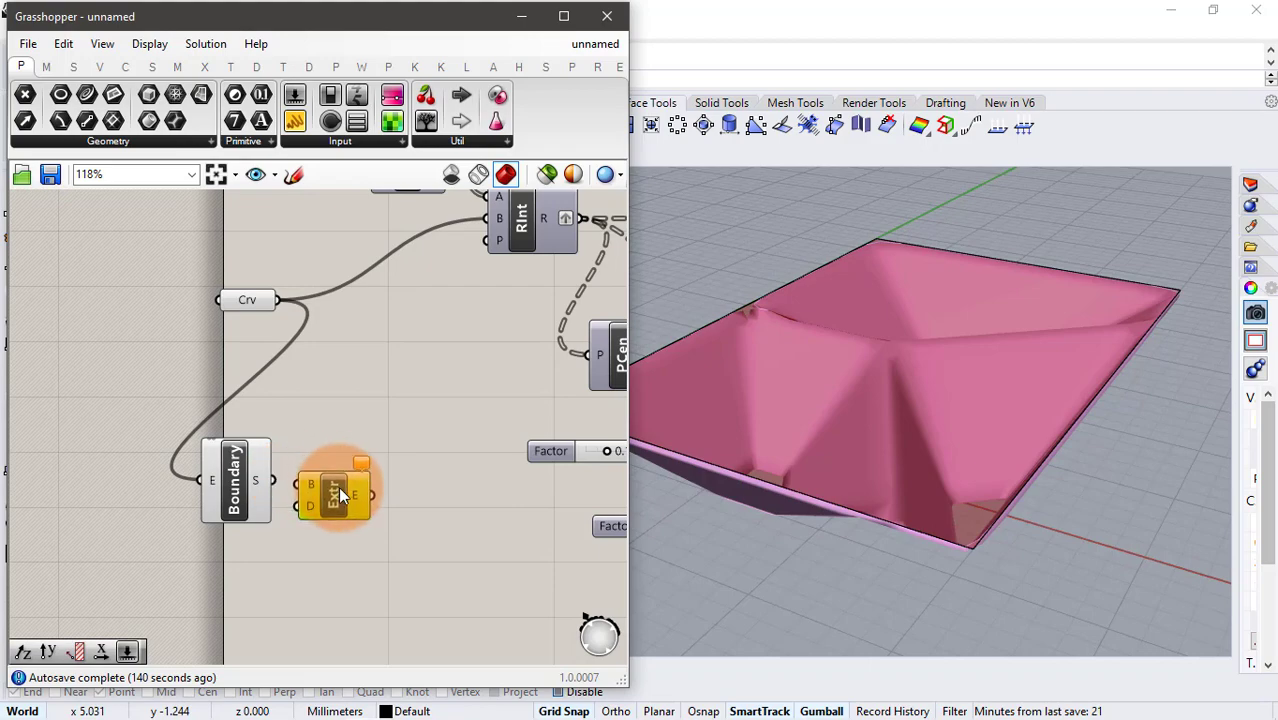
# - Add a Unit Z component and connect its V output to the D input of the Extrude component
pyautogui.doubleClick(232, 590)
pyautogui.write('z')
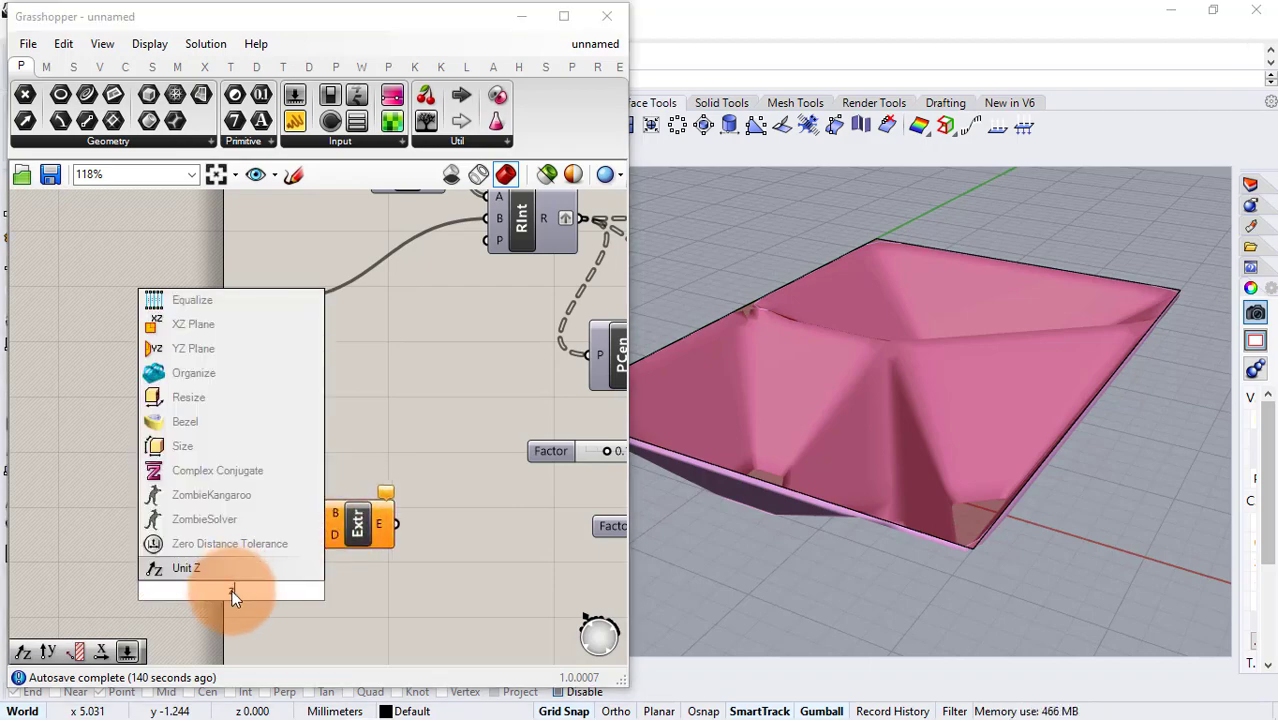
pyautogui.click(237, 575)
pyautogui.moveTo(271, 591); pyautogui.dragTo(322, 534)
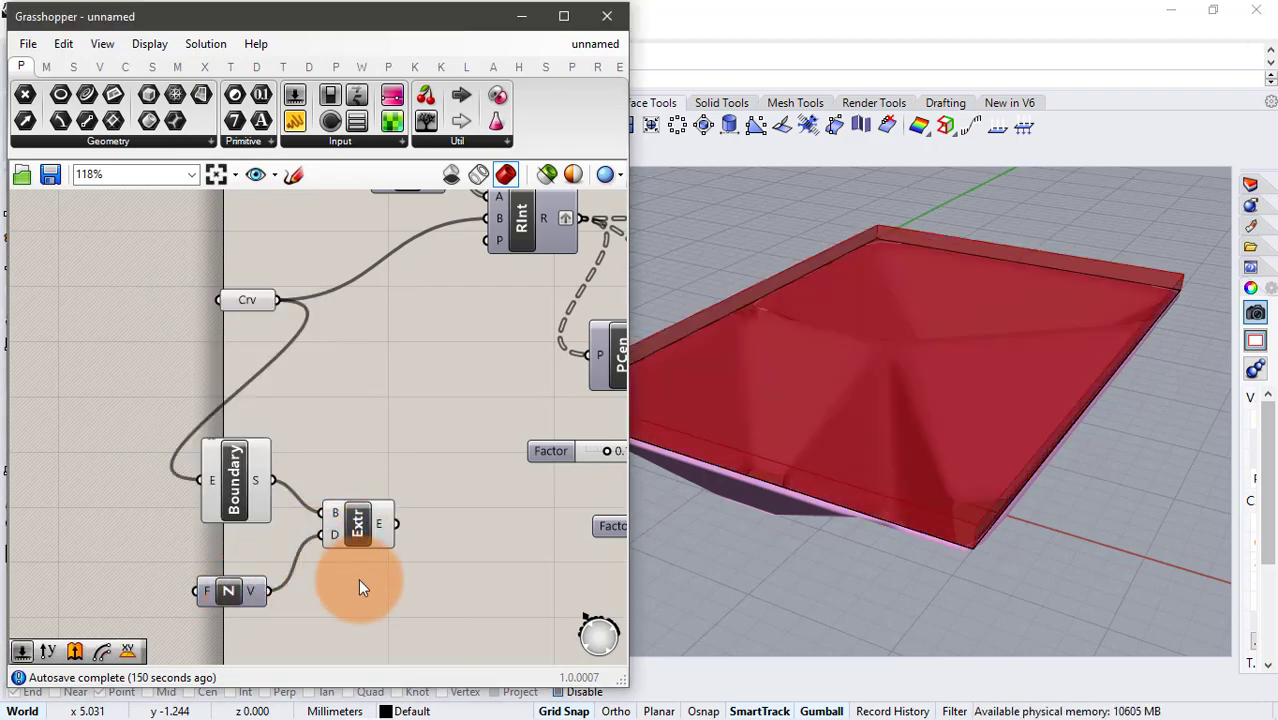
# - Add a number slider, connect it to the F input of the extrusion's Unit Z, and set it to 0.10
pyautogui.moveTo(862, 483); pyautogui.dragTo(912, 407, button='right')
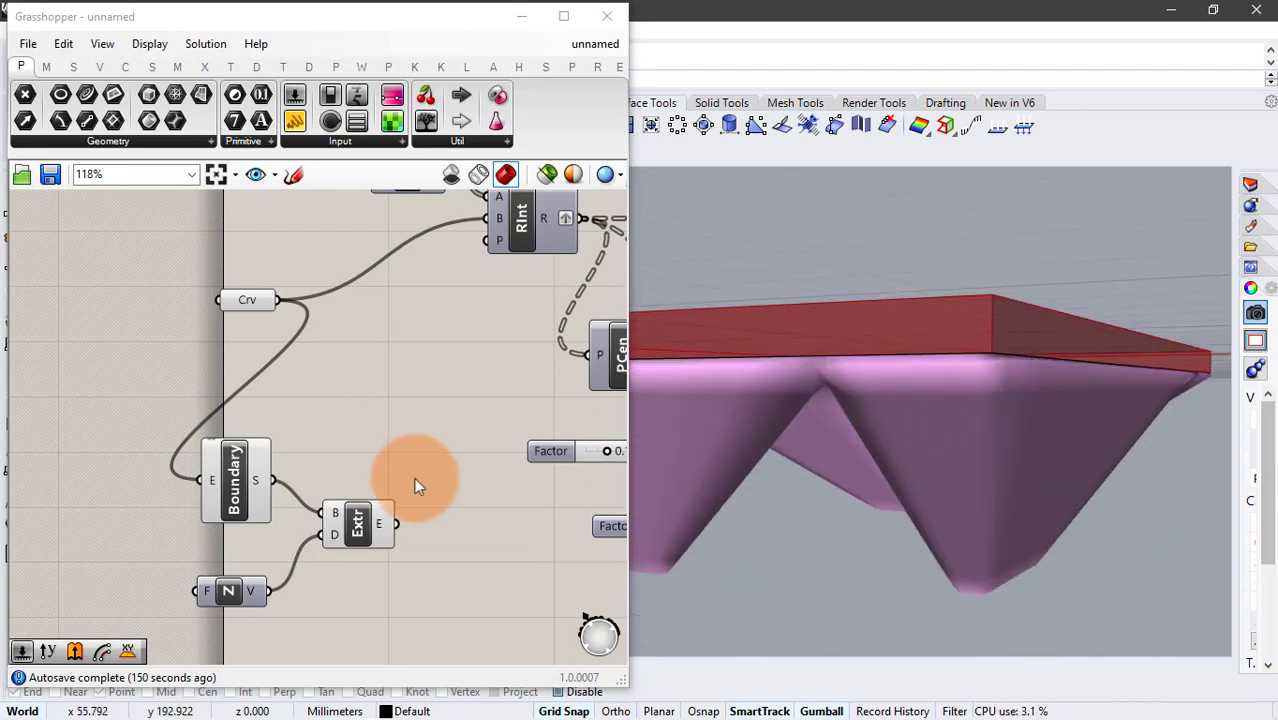
pyautogui.moveTo(350, 494); pyautogui.dragTo(414, 406, button='right')
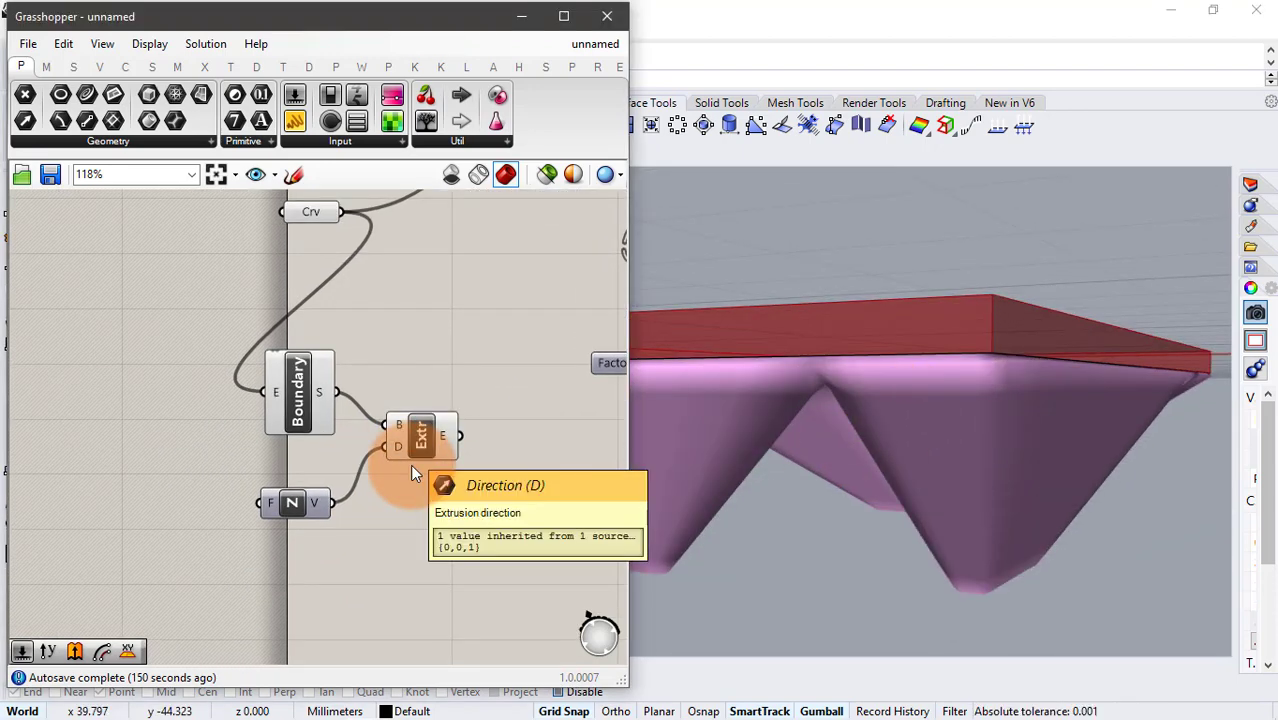
pyautogui.doubleClick(97, 522)
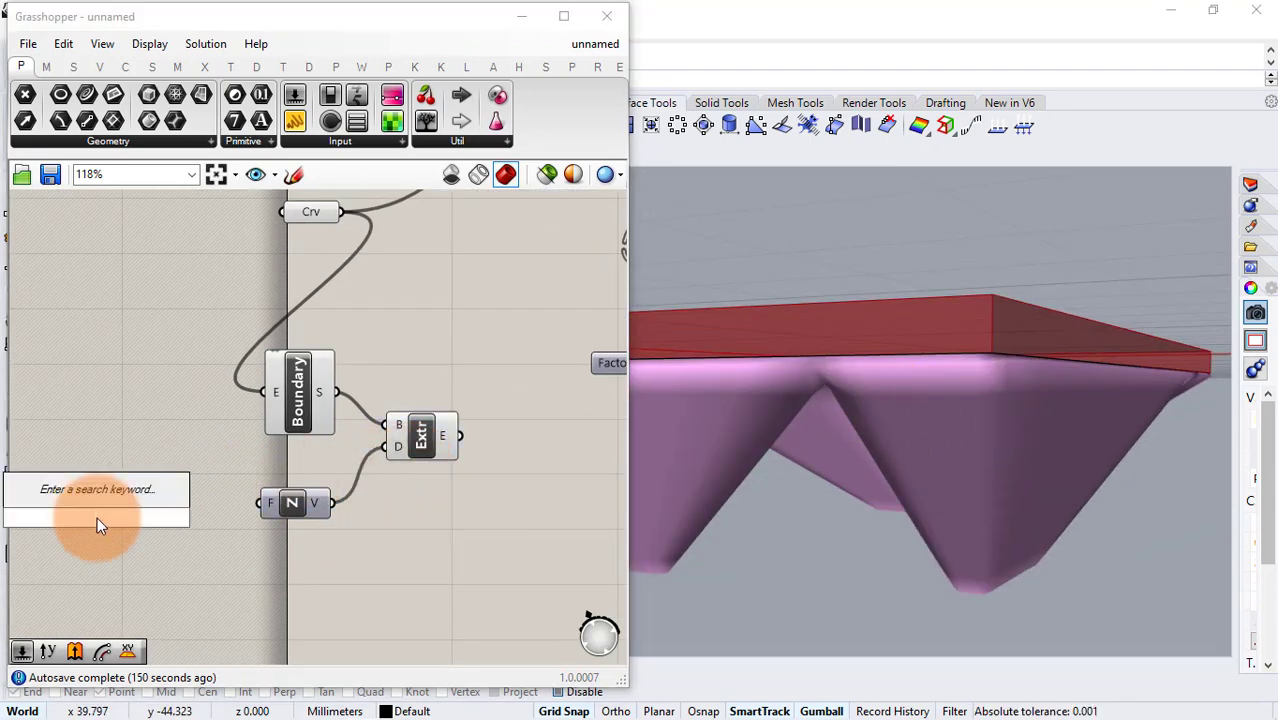
pyautogui.write('slider')
pyautogui.press('Return')
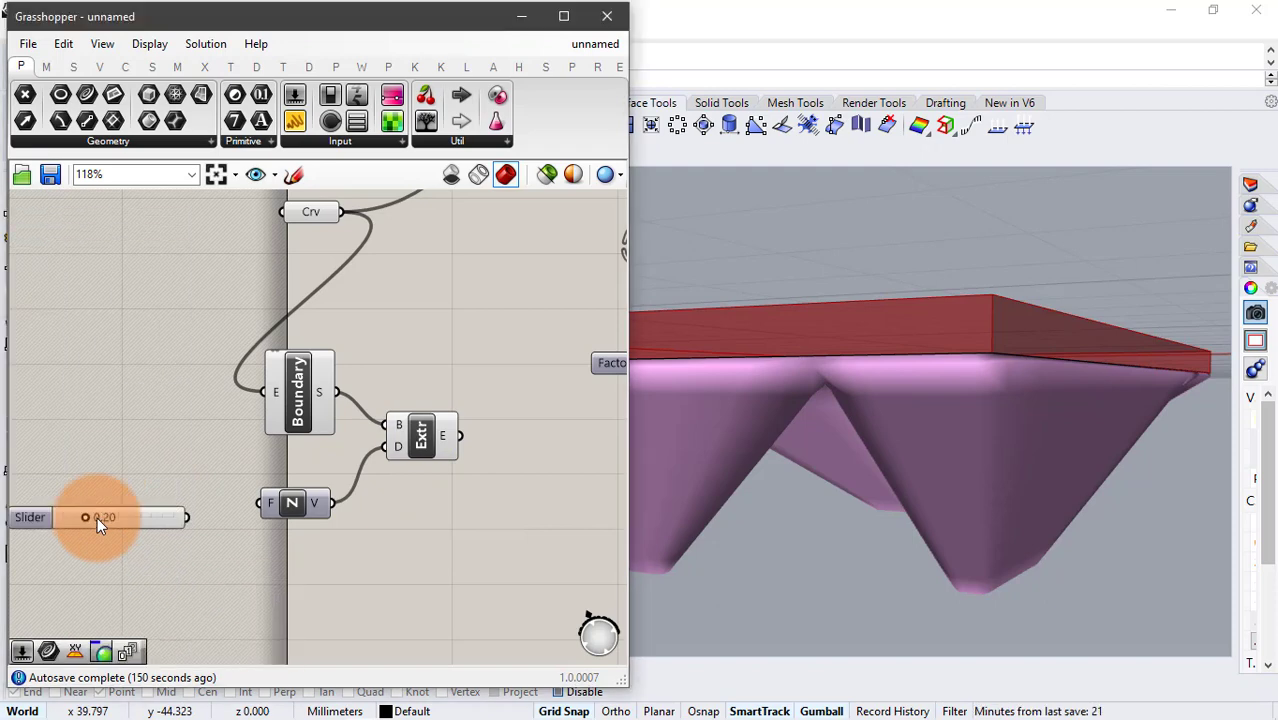
pyautogui.moveTo(189, 517); pyautogui.dragTo(269, 503)
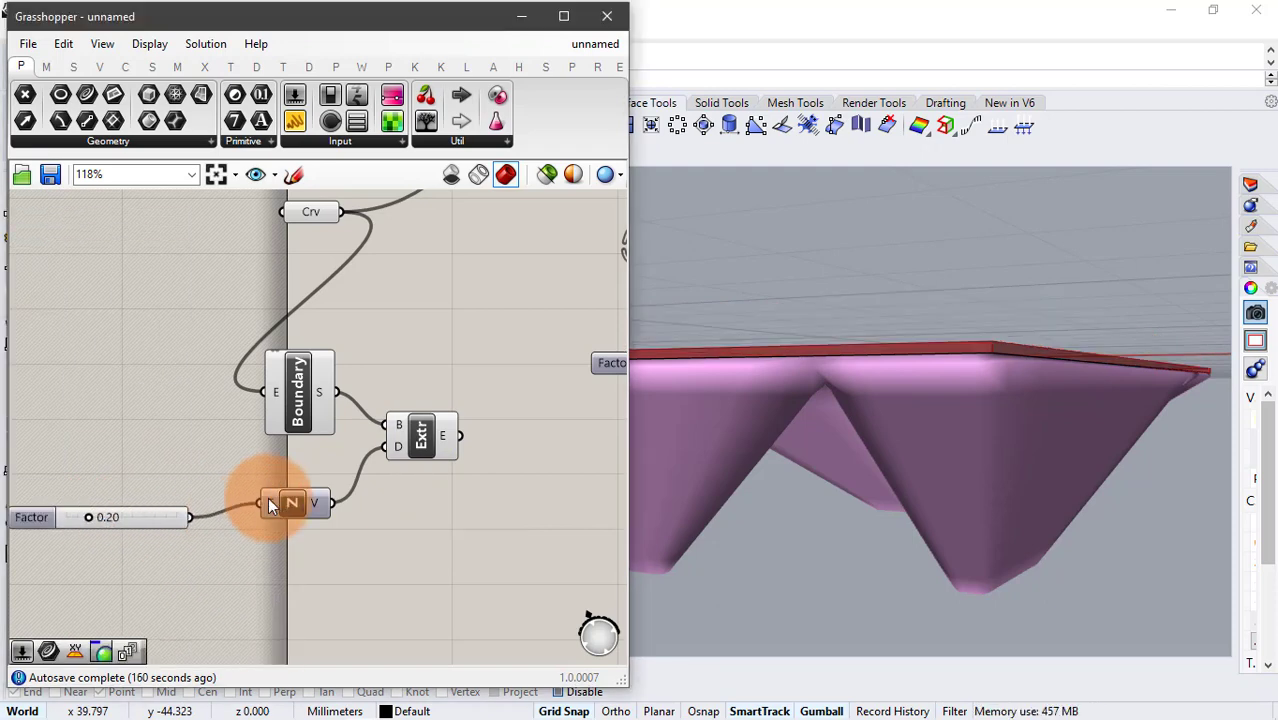
pyautogui.doubleClick(113, 517)
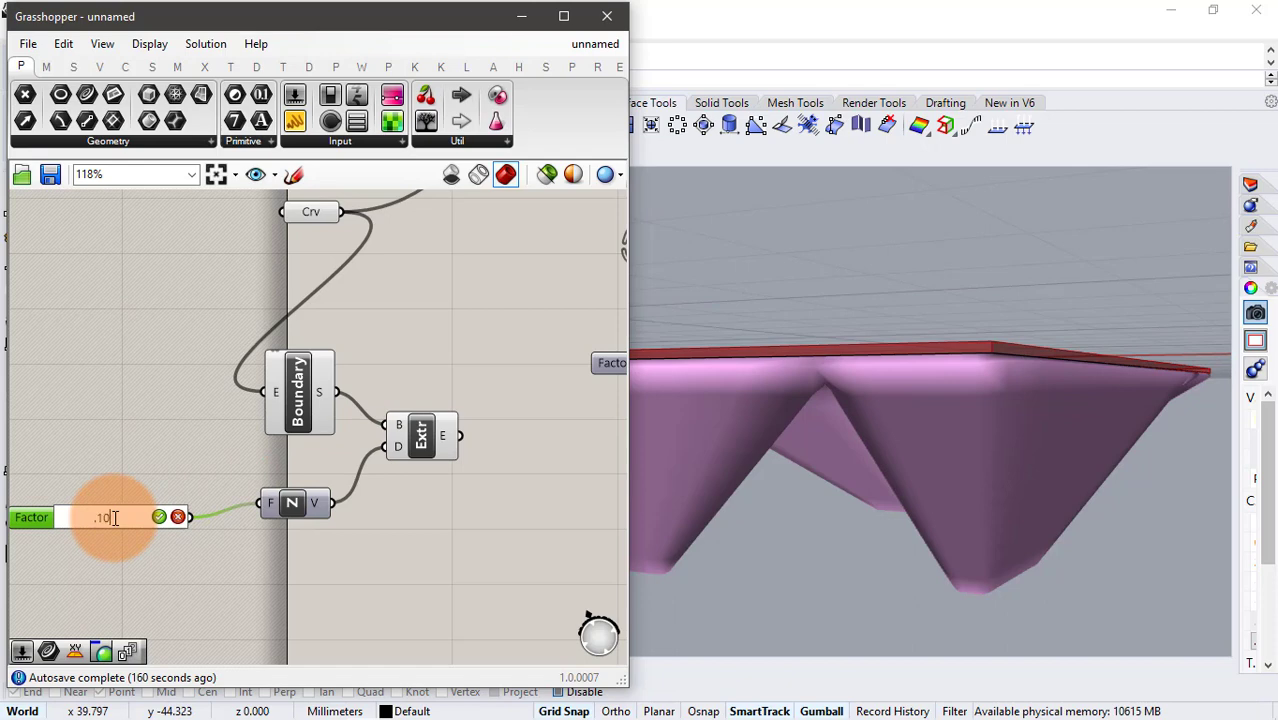
pyautogui.press('Return')
pyautogui.click(197, 572)
# - Turn off the preview of the Boundary and Extrude components
pyautogui.moveTo(900, 215); pyautogui.dragTo(851, 384, button='right')
pyautogui.click(407, 437)
pyautogui.scroll(-1, 472, 471)
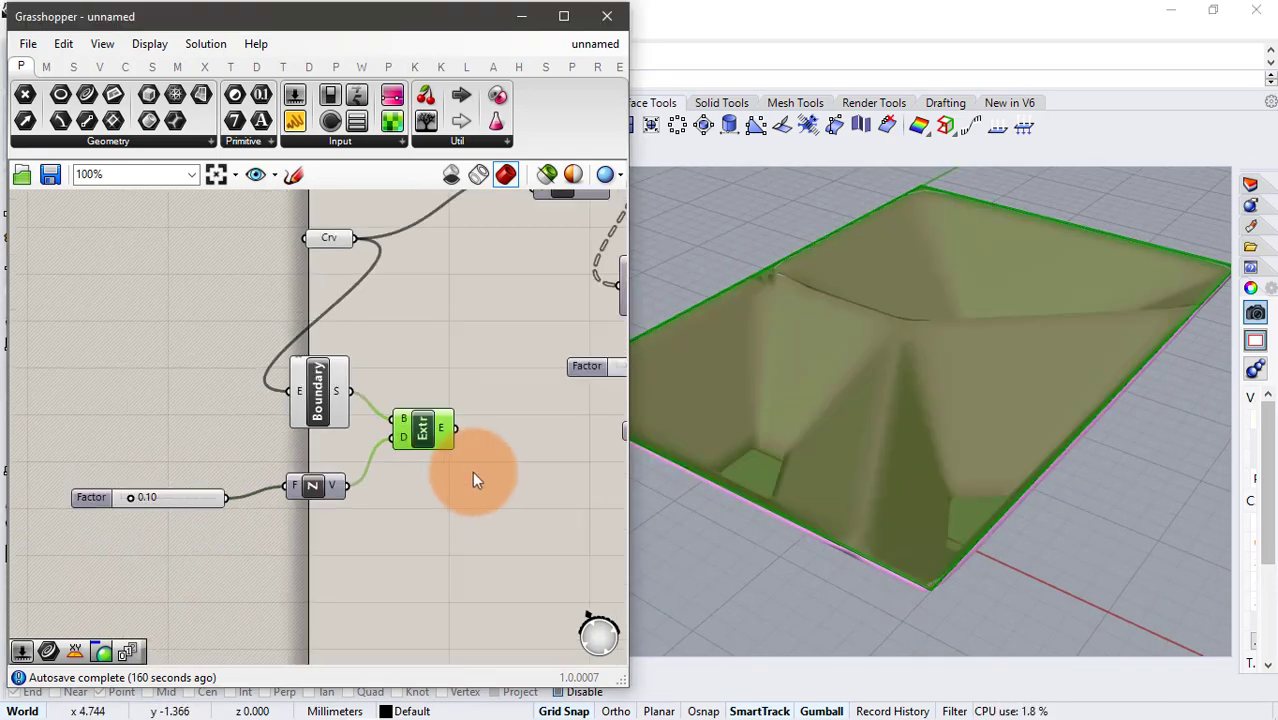
pyautogui.moveTo(476, 481); pyautogui.dragTo(257, 455, button='right')
pyautogui.click(276, 465)
pyautogui.click(208, 418)
pyautogui.moveTo(815, 385); pyautogui.dragTo(676, 399, button='right')
pyautogui.moveTo(361, 353); pyautogui.dragTo(306, 438, button='right')
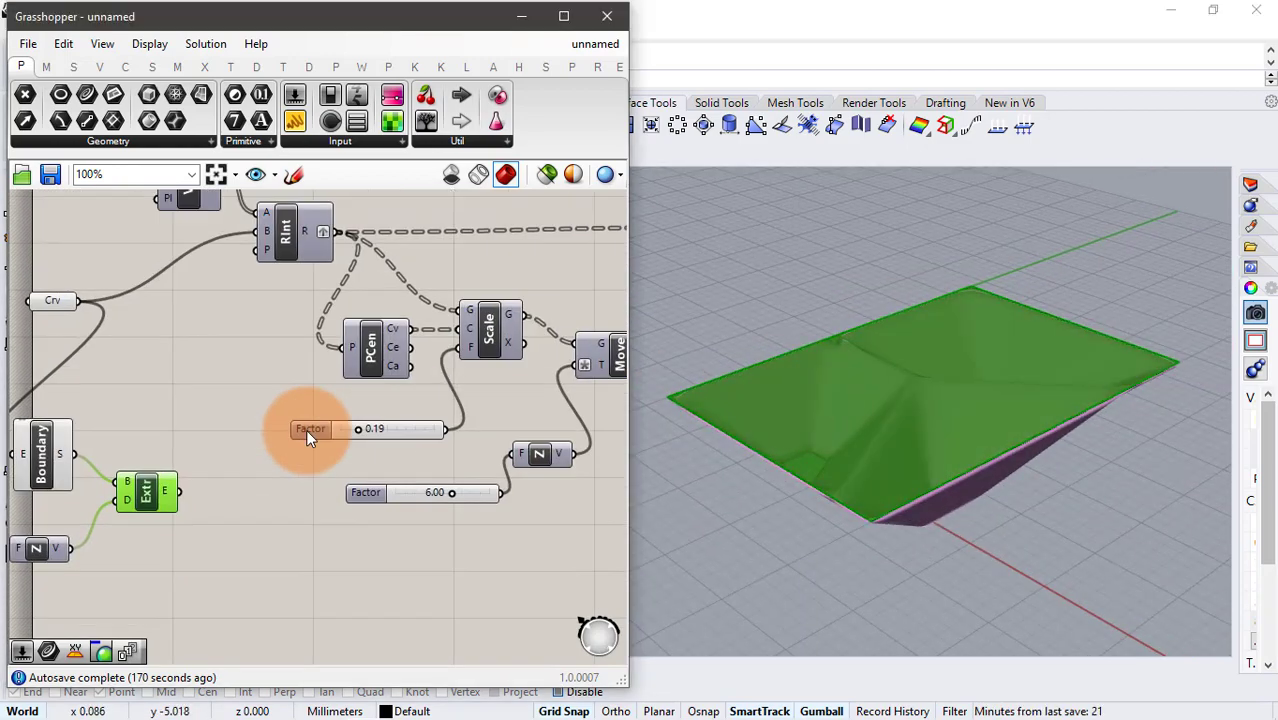
pyautogui.moveTo(220, 382); pyautogui.dragTo(418, 349, button='right')
pyautogui.moveTo(398, 346); pyautogui.dragTo(56, 618)
pyautogui.middleClick(280, 441)
pyautogui.click(335, 378)
pyautogui.click(404, 308)
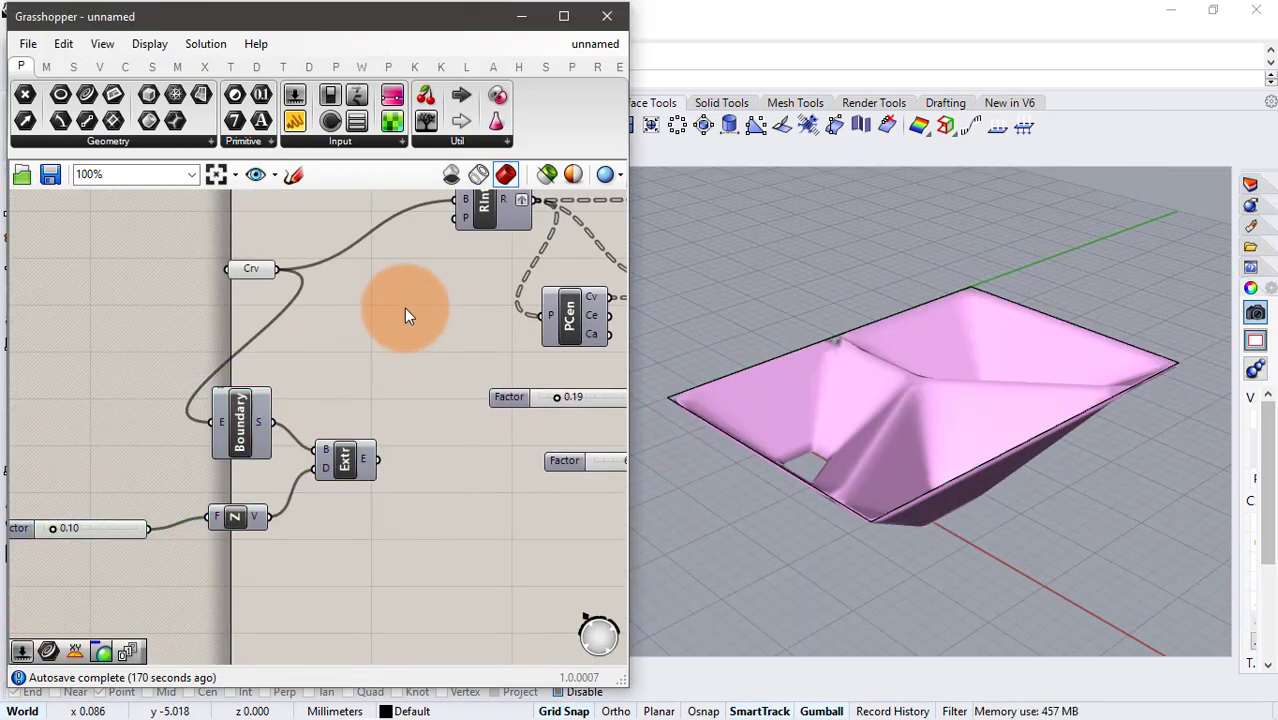
# - Turn on the preview of the Pt parameter that feeds the Voronoi component
pyautogui.moveTo(404, 308); pyautogui.dragTo(281, 417, button='right')
pyautogui.moveTo(742, 352); pyautogui.dragTo(790, 385, button='right')
pyautogui.scroll(3, 880, 382)
pyautogui.moveTo(222, 394); pyautogui.dragTo(233, 458, button='right')
pyautogui.scroll(1, 186, 298)
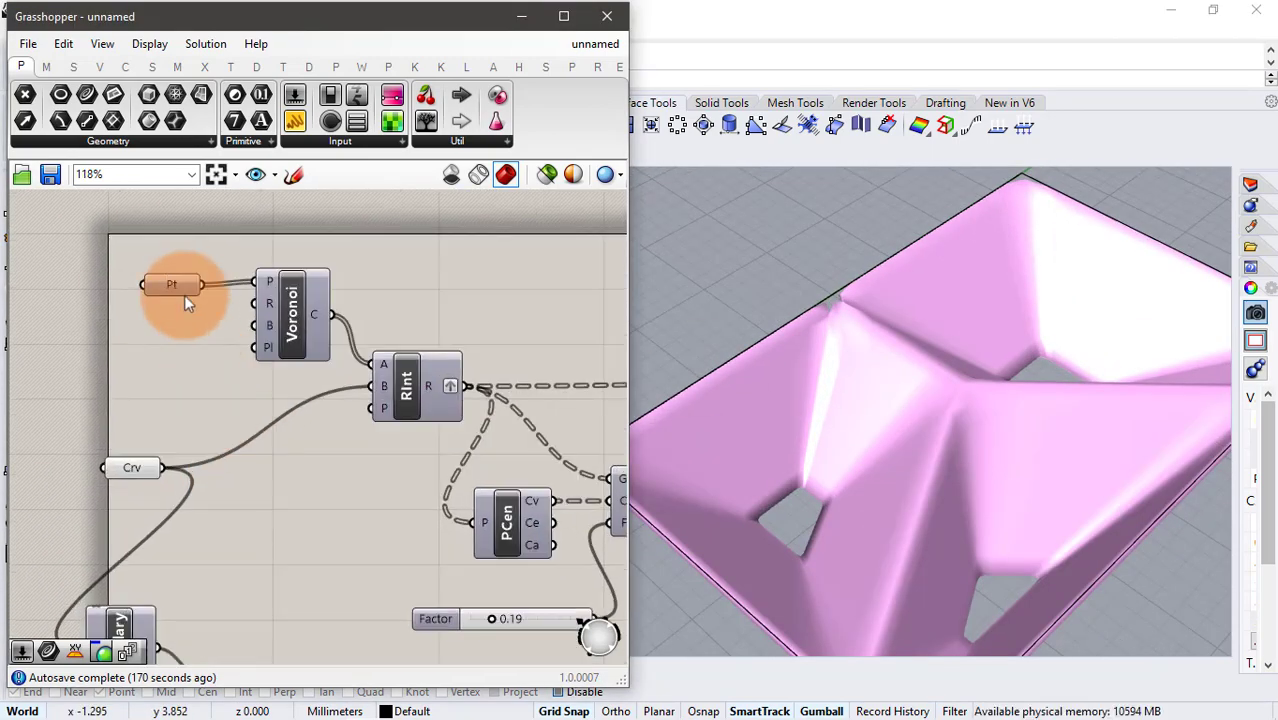
pyautogui.middleClick(184, 300)
pyautogui.click(232, 255)
# - Select the Pt parameter feeding the Voronoi component and reposition its points in the viewport to reshape the cells
pyautogui.moveTo(740, 360); pyautogui.dragTo(803, 370, button='right')
pyautogui.click(197, 304)
pyautogui.click(163, 286)
pyautogui.moveTo(805, 372); pyautogui.dragTo(700, 435)
pyautogui.scroll(-6, 870, 342)
pyautogui.scroll(6, 775, 380)
pyautogui.scroll(-5, 765, 380)
pyautogui.scroll(6, 760, 380)
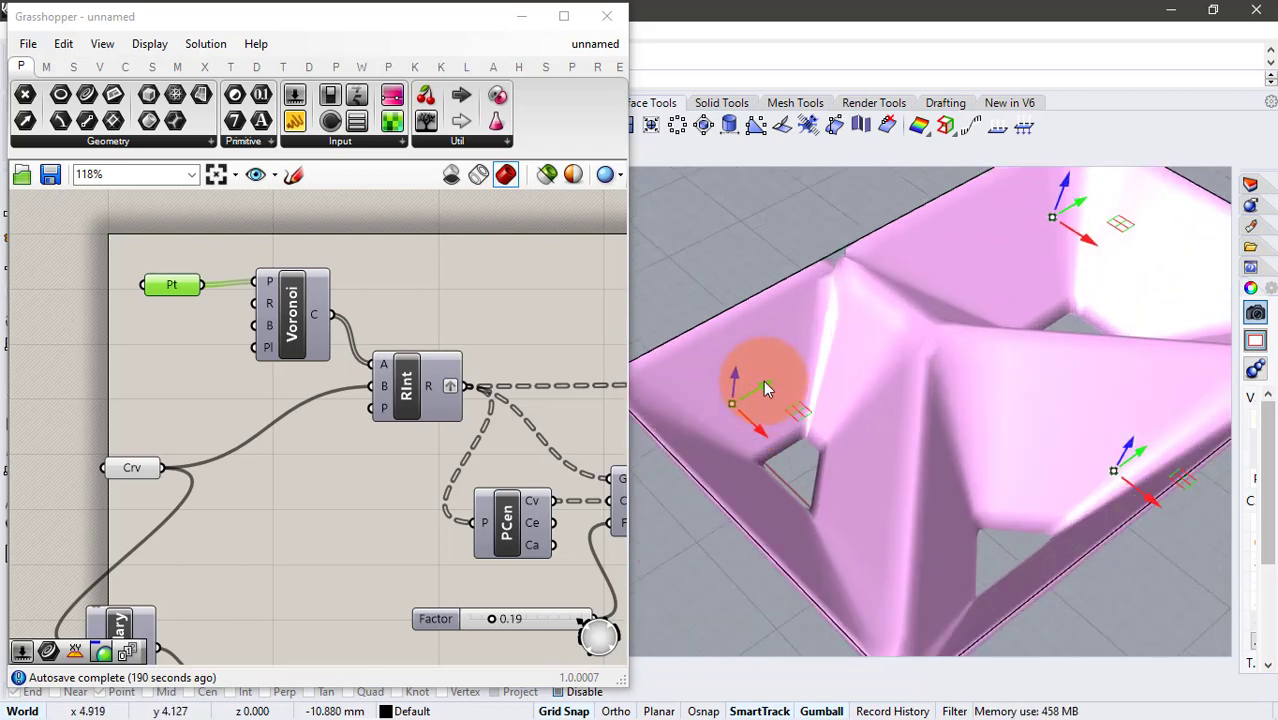
pyautogui.scroll(-5, 751, 393)
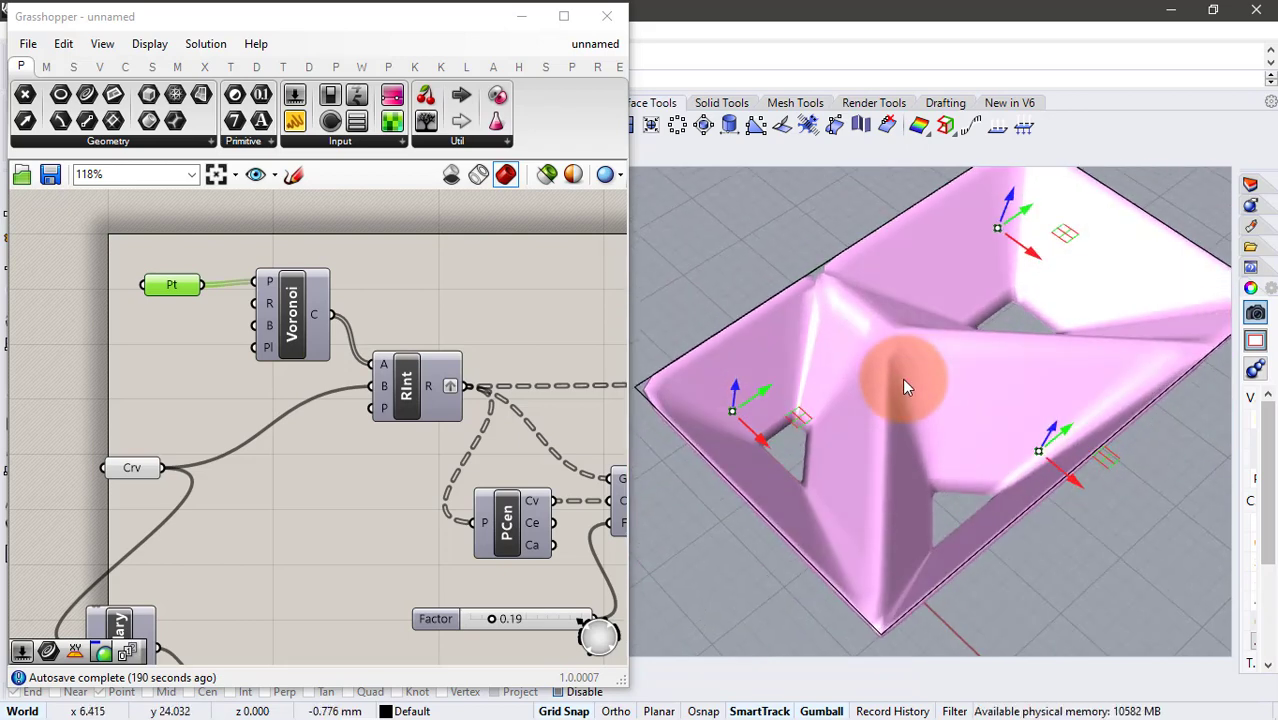
pyautogui.scroll(5, 985, 255)
pyautogui.moveTo(986, 262)
pyautogui.mouseDown()
pyautogui.moveTo(972, 264)
pyautogui.moveTo(1020, 238)
pyautogui.mouseUp()
# - Replace the Pt parameter's values with three new points placed across the rectangle, using Set Multiple Points
pyautogui.rightClick(176, 285)
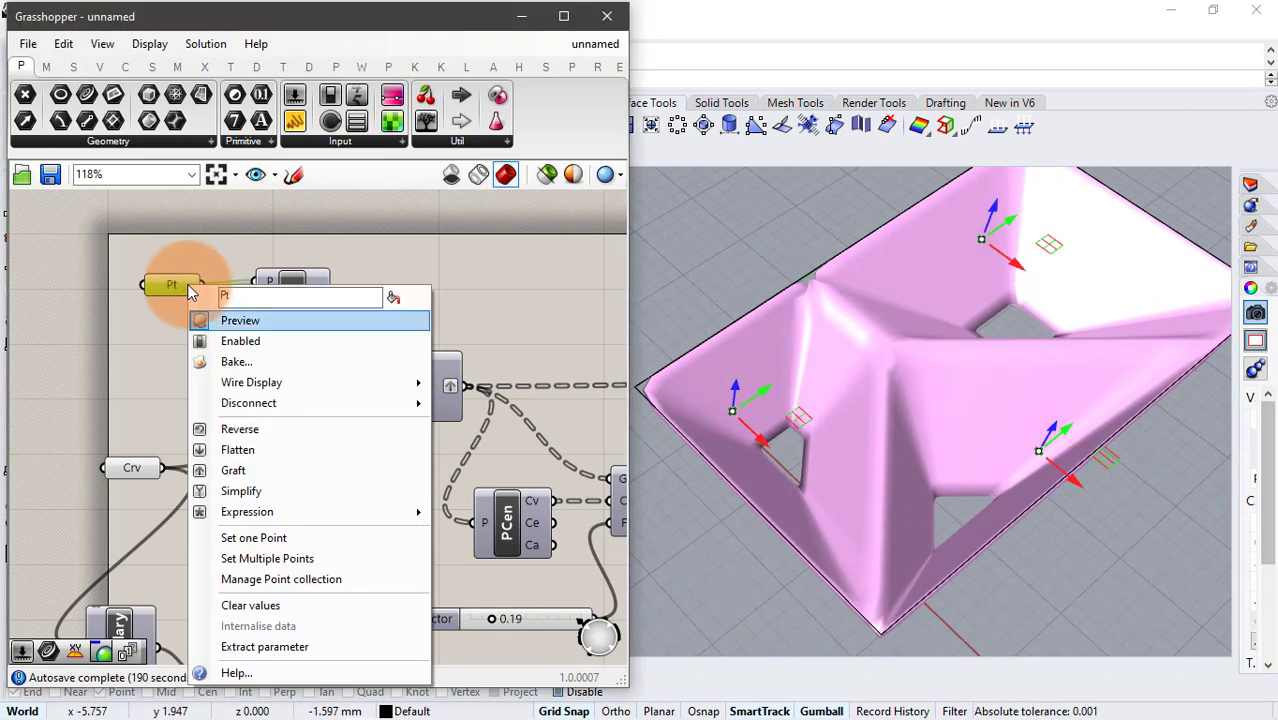
pyautogui.click(257, 555)
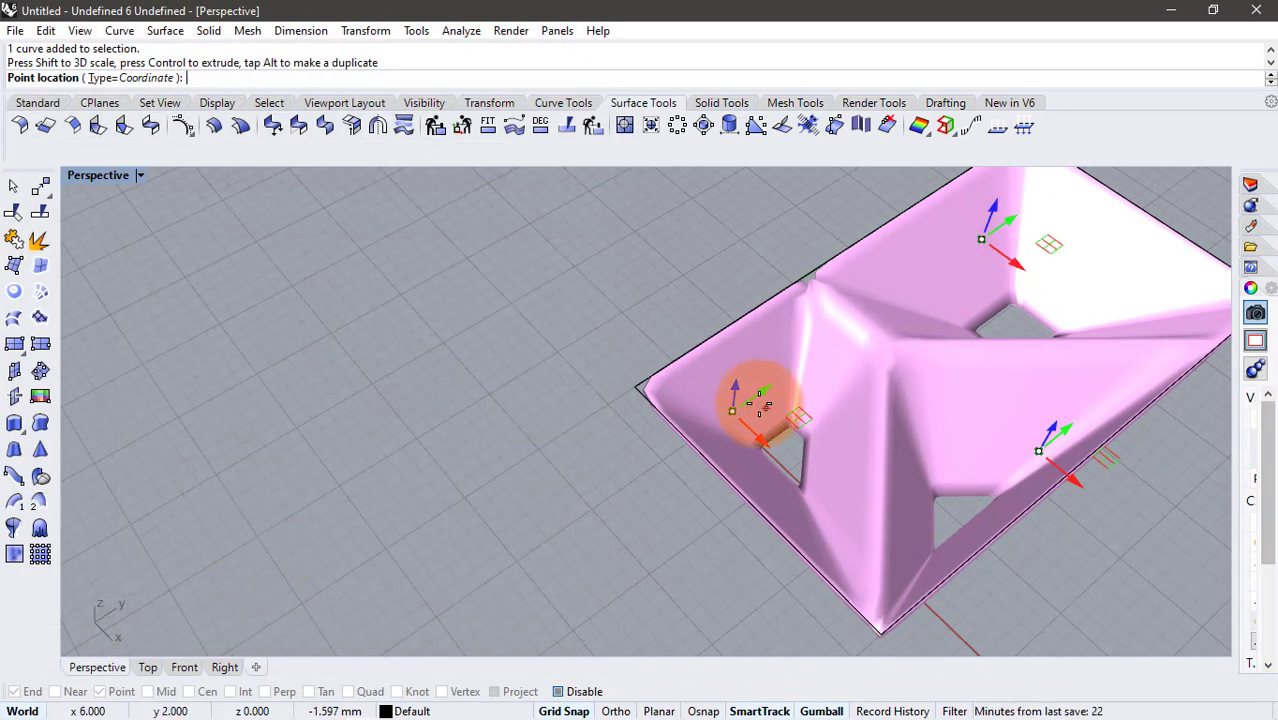
pyautogui.click(967, 488)
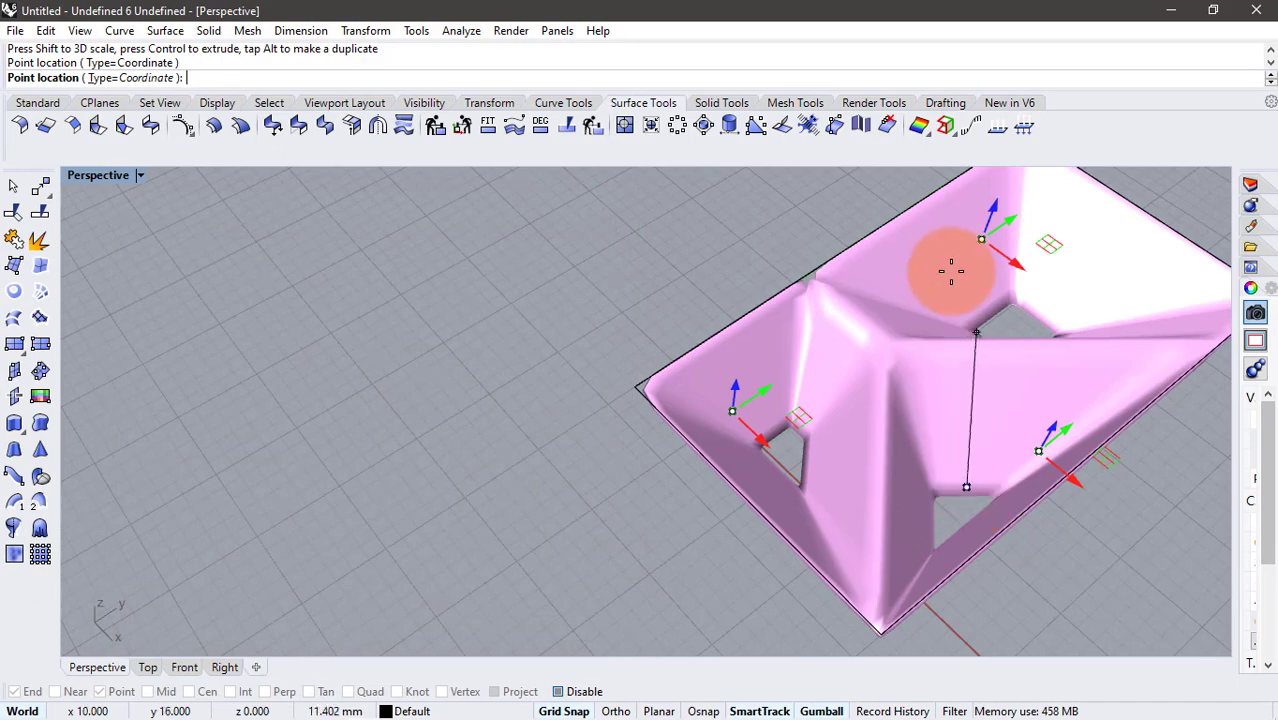
pyautogui.click(958, 271)
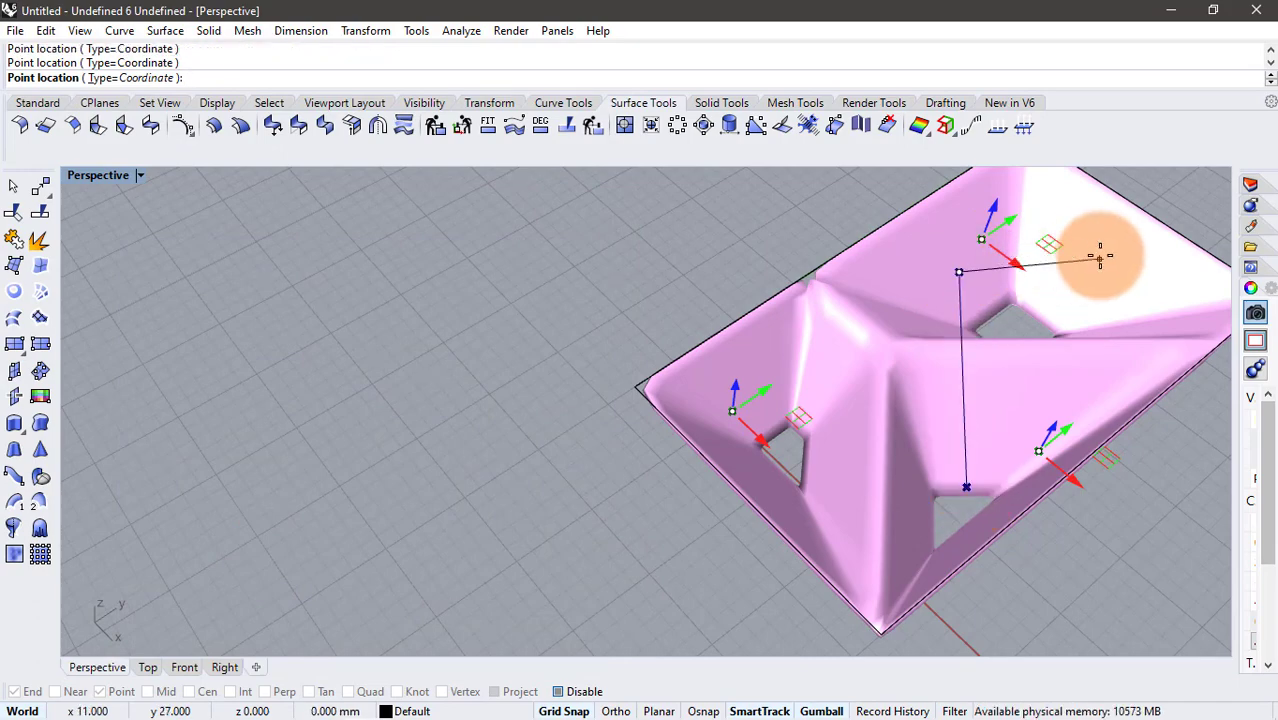
pyautogui.click(1100, 258)
pyautogui.press('Return')
pyautogui.moveTo(941, 395)
pyautogui.mouseDown(button='right')
pyautogui.moveTo(966, 328)
pyautogui.moveTo(934, 405)
pyautogui.moveTo(941, 423)
pyautogui.moveTo(941, 400)
pyautogui.moveTo(959, 411)
pyautogui.mouseUp(button='right')
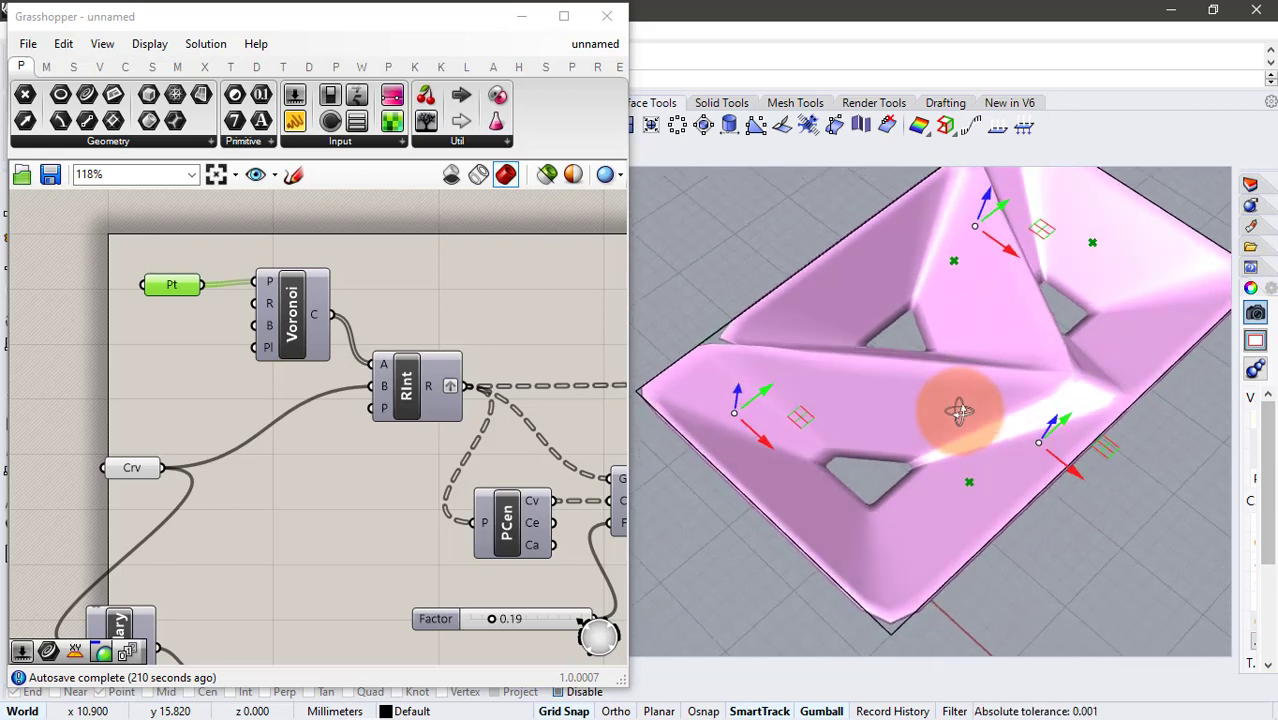
# - Select the Pt parameter and move its new points within the rectangle to adjust the Voronoi layout and leg openings
pyautogui.click(181, 292)
pyautogui.moveTo(988, 455); pyautogui.dragTo(1075, 369)
pyautogui.moveTo(983, 239); pyautogui.dragTo(812, 350)
pyautogui.moveTo(1070, 428); pyautogui.dragTo(963, 470, button='right')
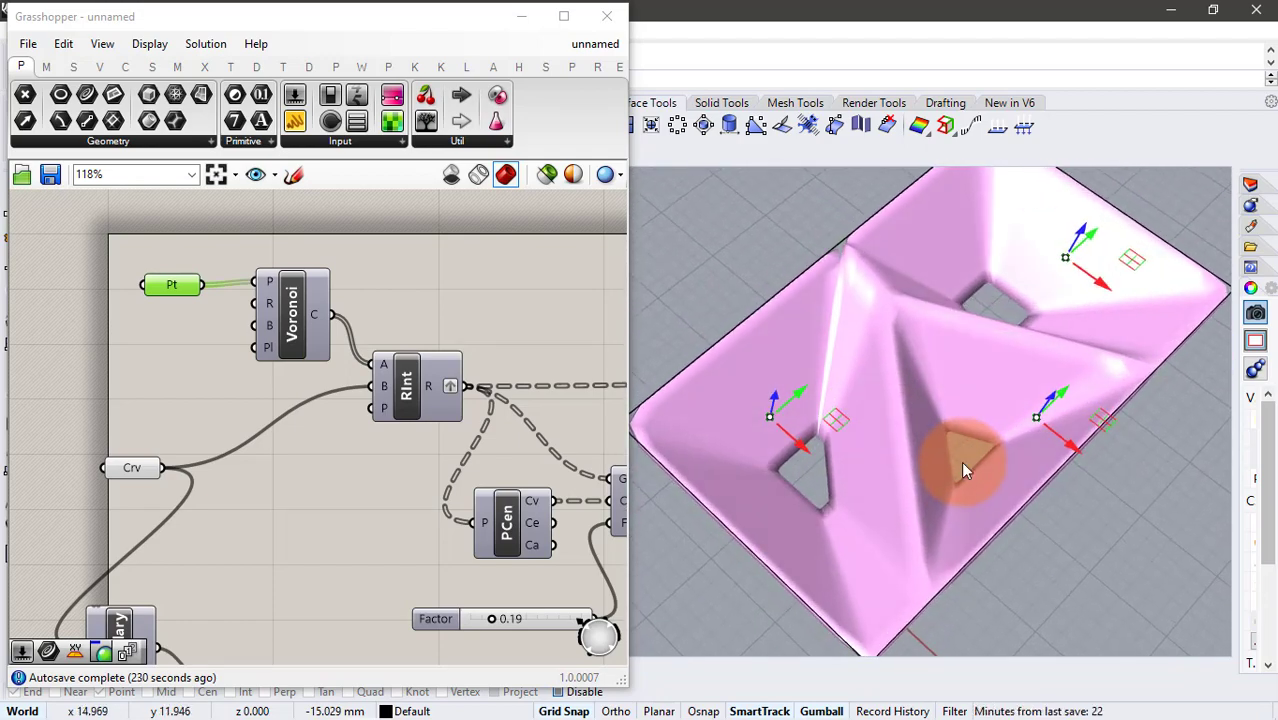
pyautogui.moveTo(1099, 280); pyautogui.dragTo(1050, 250)
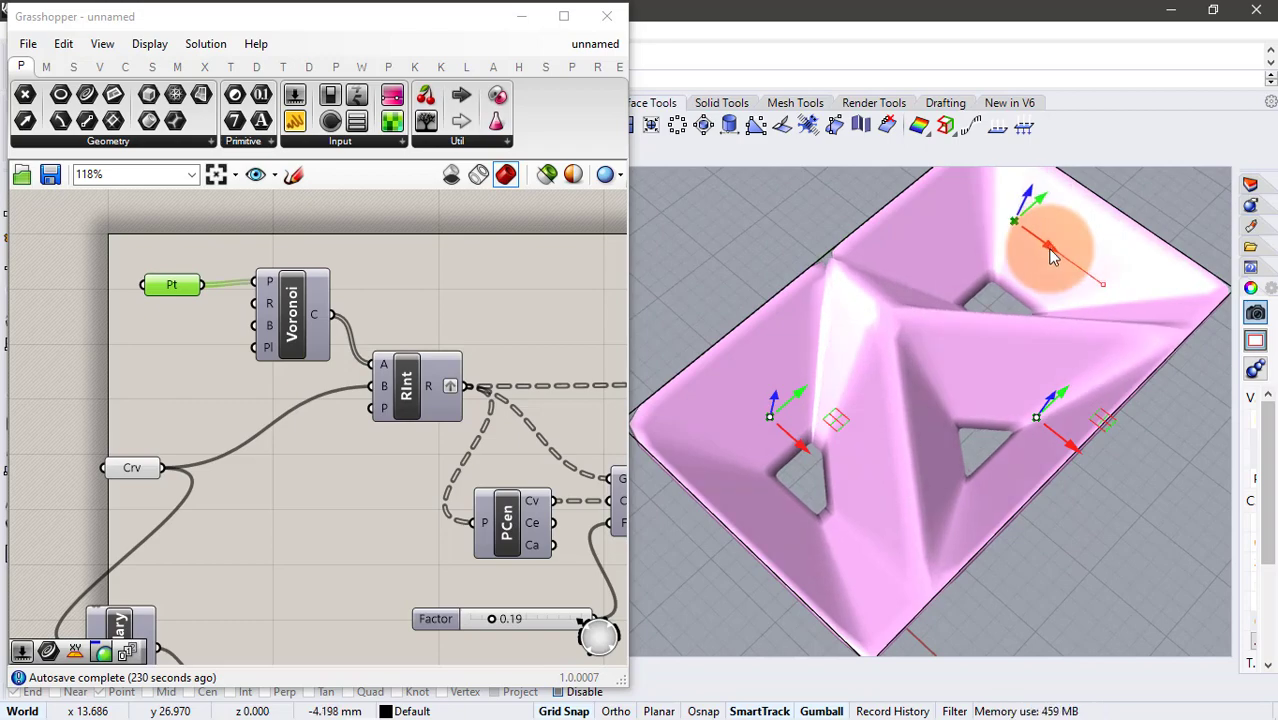
pyautogui.moveTo(1050, 256); pyautogui.dragTo(925, 405, button='right')
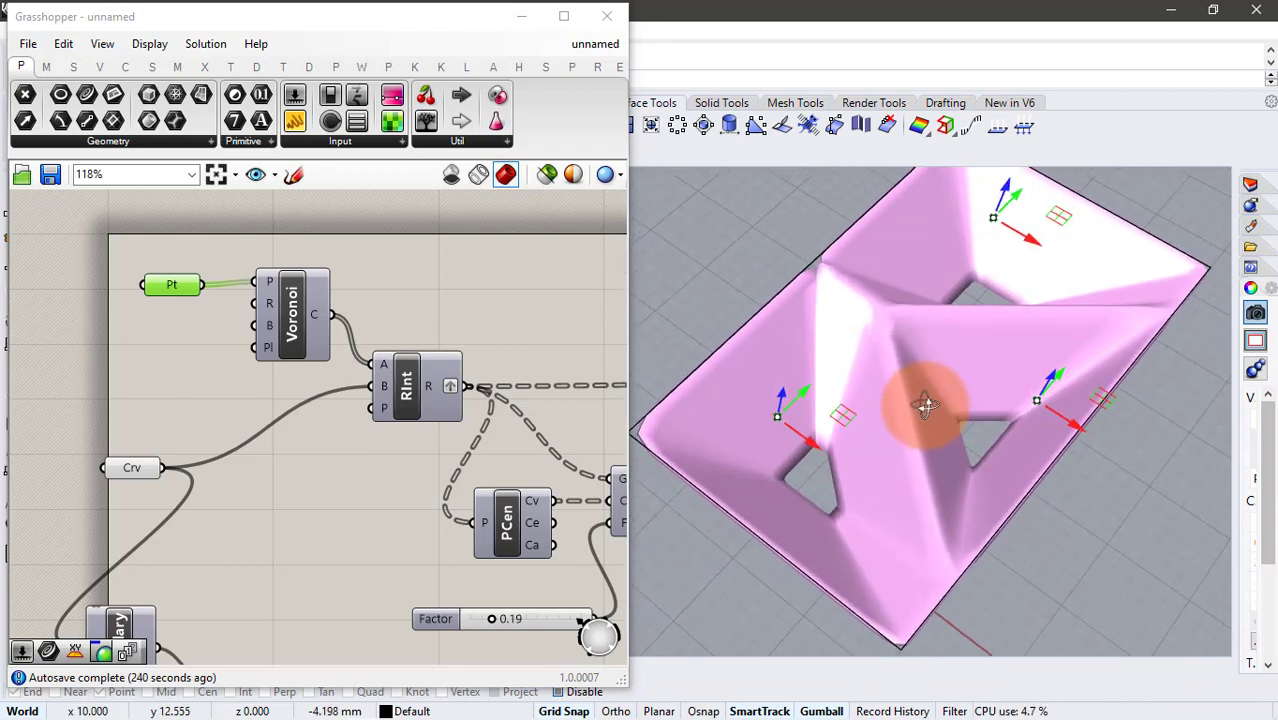
pyautogui.moveTo(1050, 430); pyautogui.dragTo(1083, 435)
pyautogui.moveTo(1079, 426); pyautogui.dragTo(967, 403, button='right')
# - Set the Factor slider feeding the Scale component to 0.17 and deselect the Pt parameter
pyautogui.moveTo(505, 457); pyautogui.dragTo(430, 313, button='right')
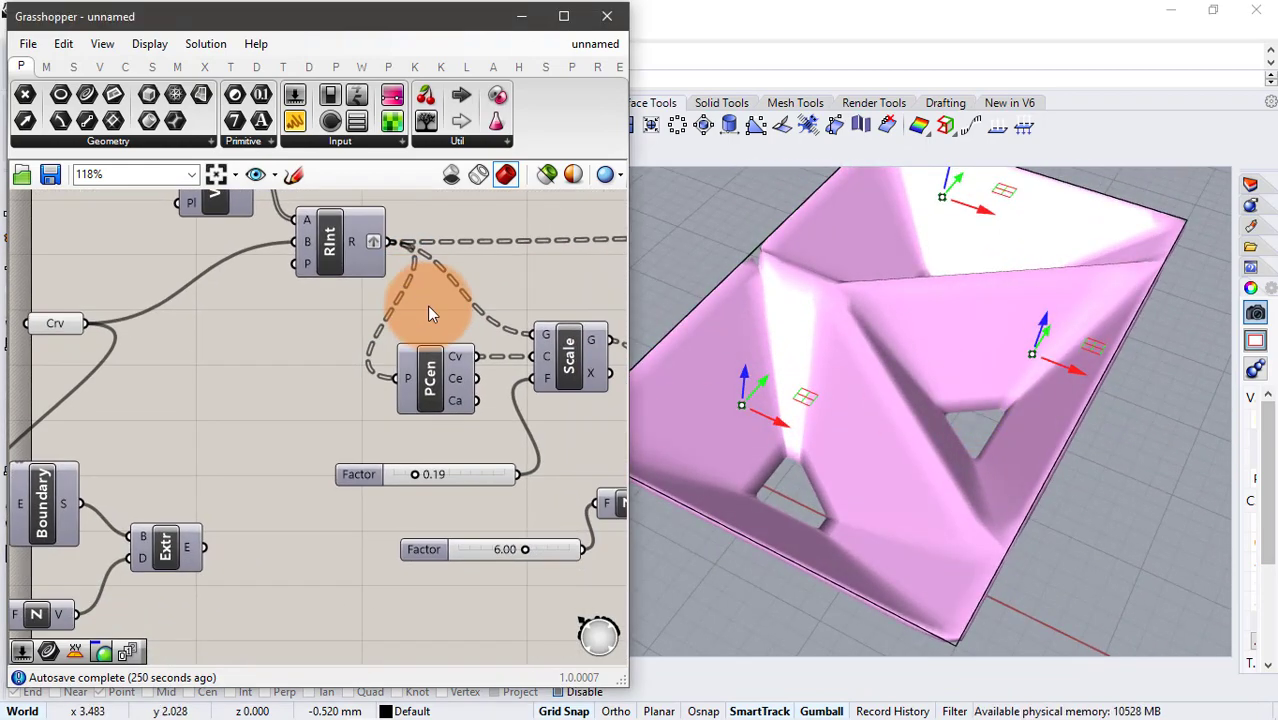
pyautogui.moveTo(413, 477); pyautogui.dragTo(411, 477)
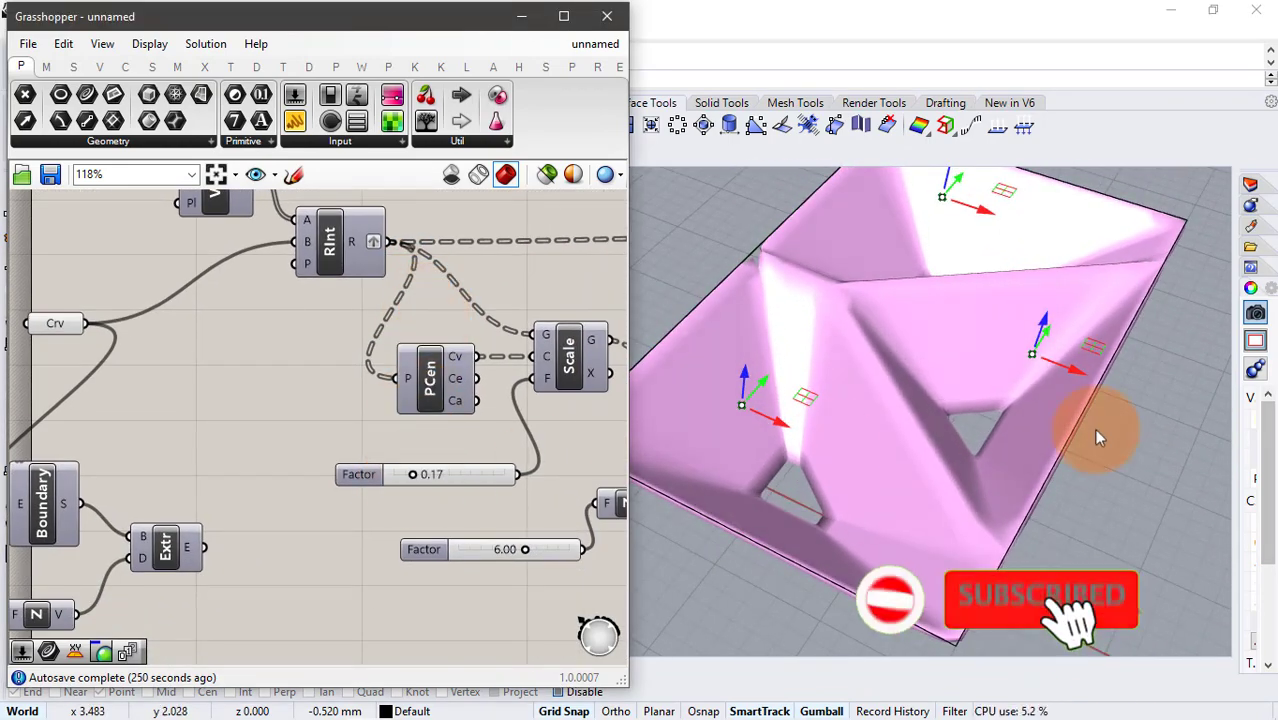
pyautogui.moveTo(1094, 428); pyautogui.dragTo(922, 330, button='right')
pyautogui.click(252, 392)
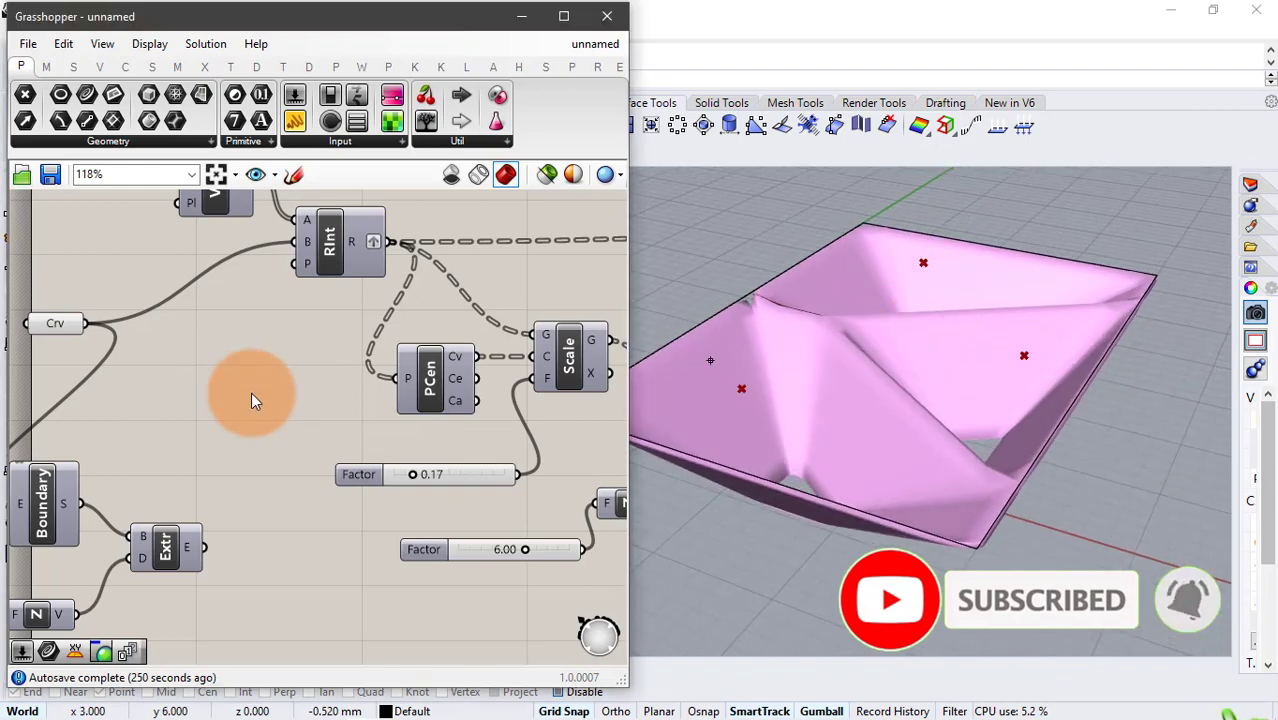
# - Bake the wbThicken mesh to the Default layer as a group, in Normal mode
pyautogui.scroll(-3, 268, 385)
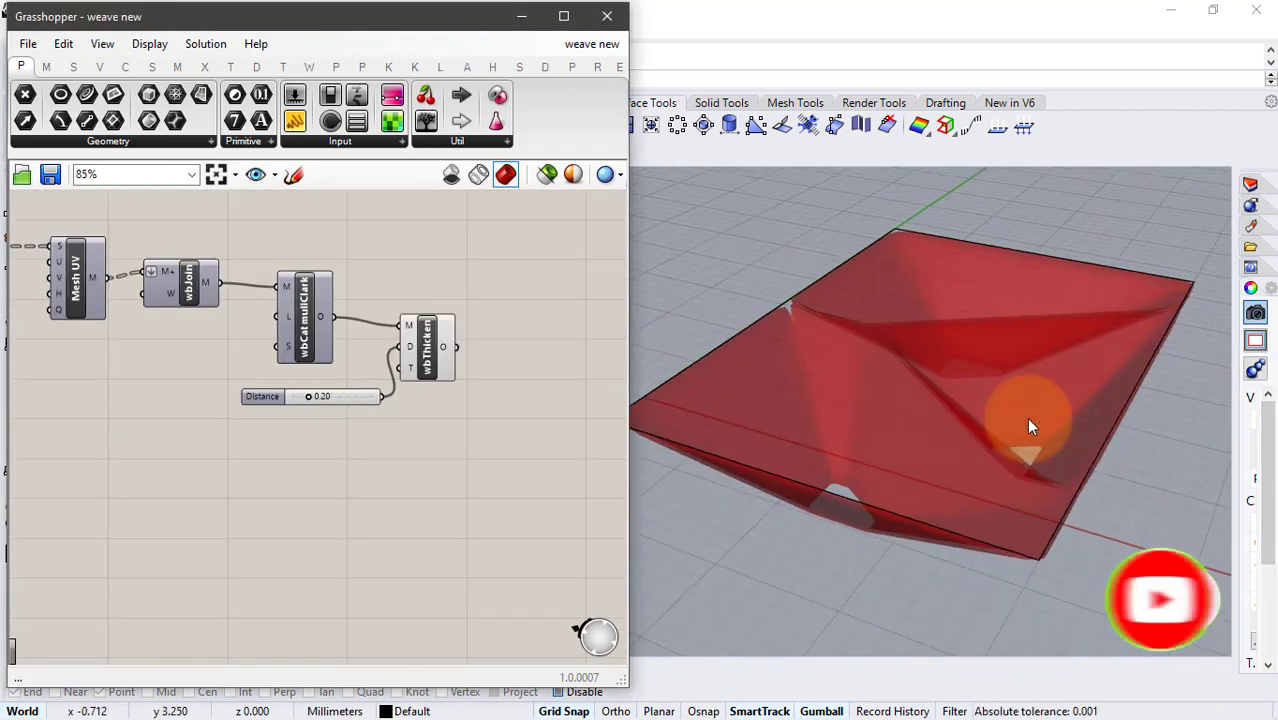
pyautogui.click(430, 345)
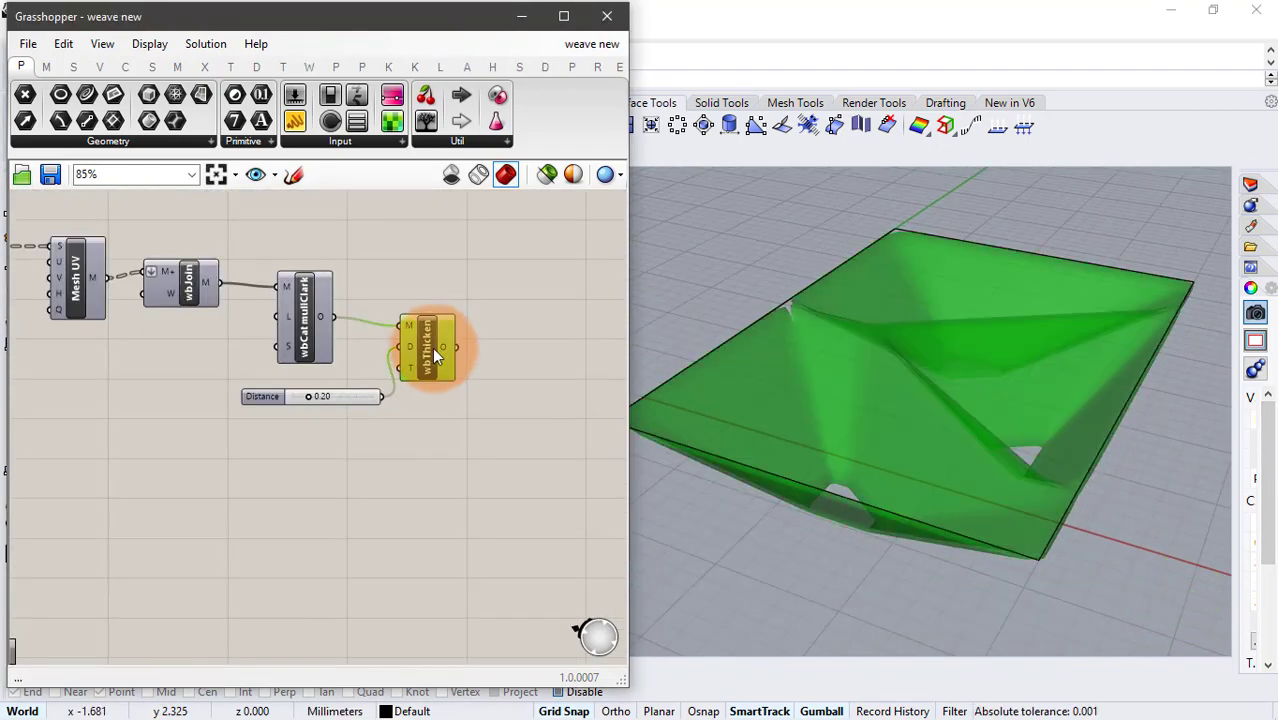
pyautogui.rightClick(433, 350)
pyautogui.click(472, 428)
pyautogui.click(431, 523)
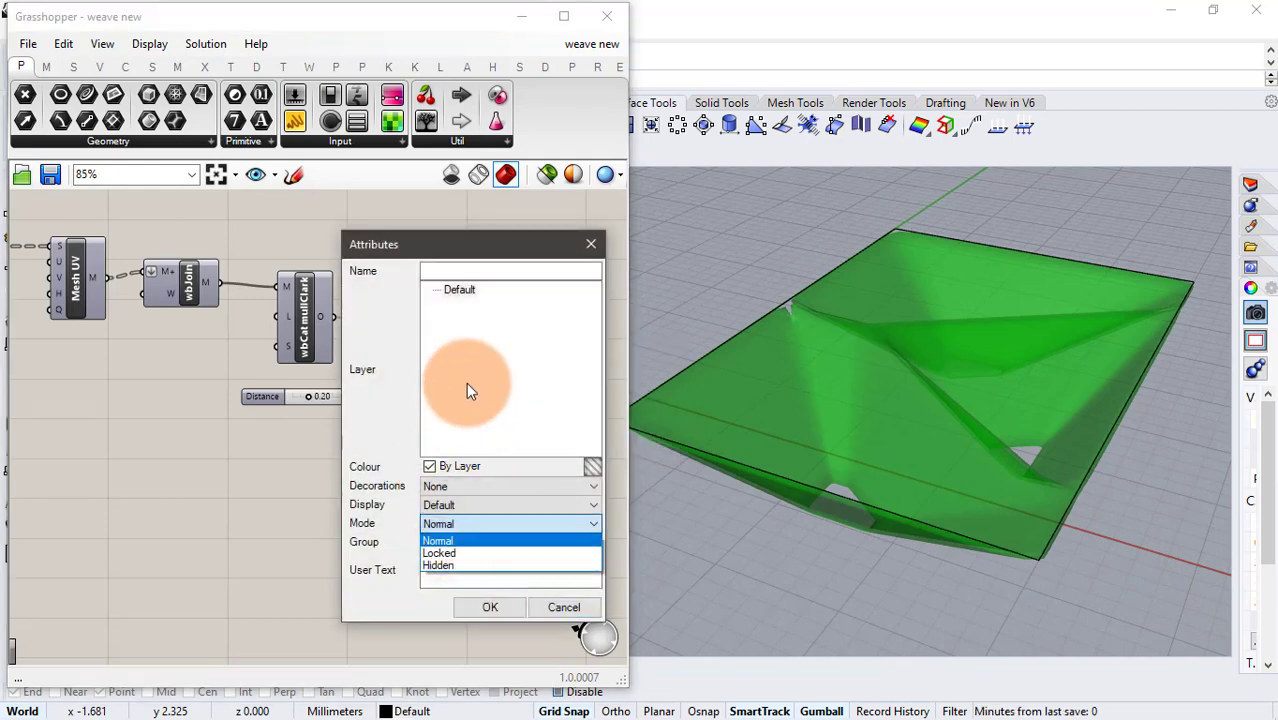
pyautogui.click(466, 382)
pyautogui.click(488, 608)
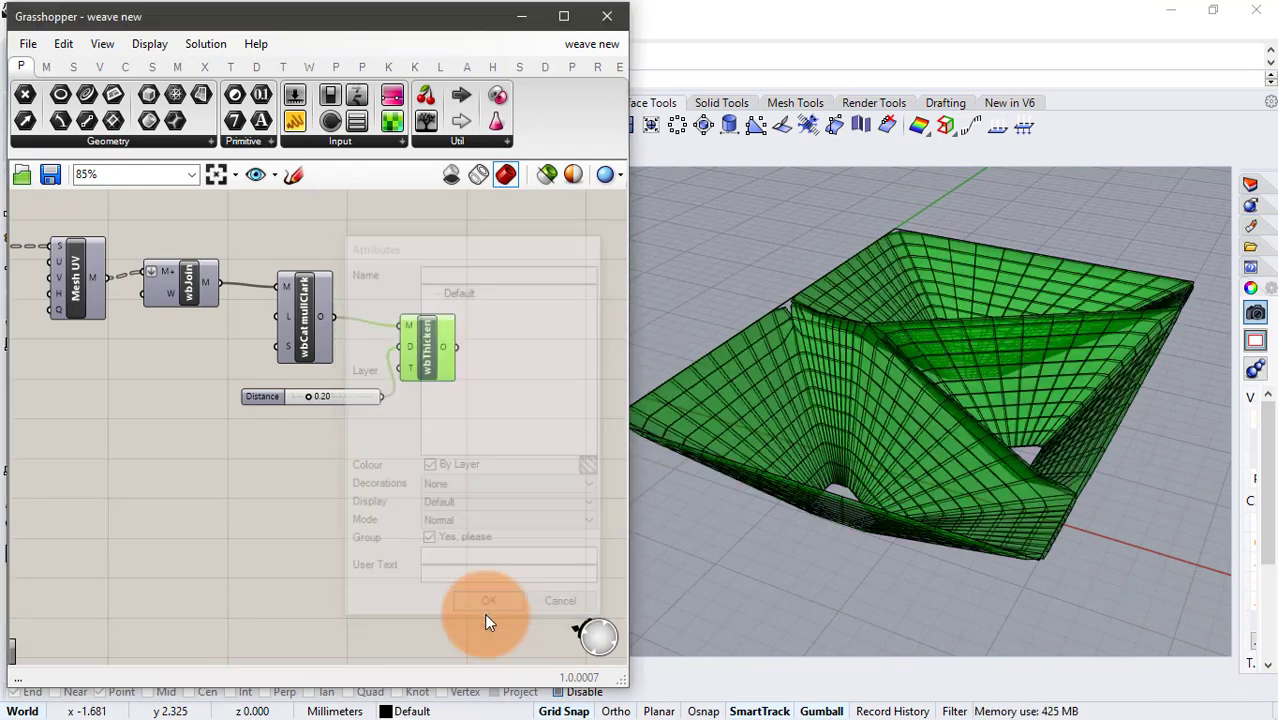
# - Bake the Extrude component's output to the Default layer with grouping enabled
pyautogui.moveTo(206, 437); pyautogui.dragTo(505, 414, button='right')
pyautogui.scroll(-2, 248, 428)
pyautogui.moveTo(100, 400); pyautogui.dragTo(348, 408, button='right')
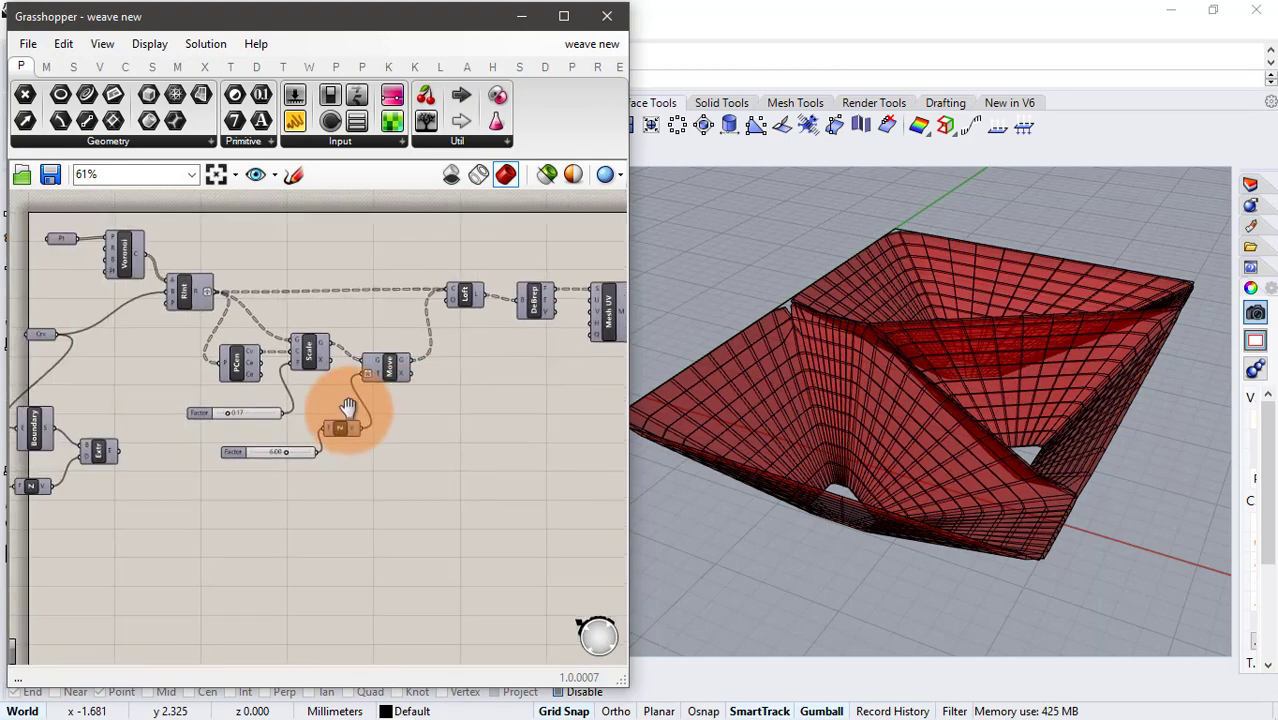
pyautogui.scroll(2, 346, 404)
pyautogui.moveTo(195, 400); pyautogui.dragTo(310, 419, button='right')
pyautogui.scroll(2, 113, 505)
pyautogui.rightClick(128, 466)
pyautogui.click(162, 540)
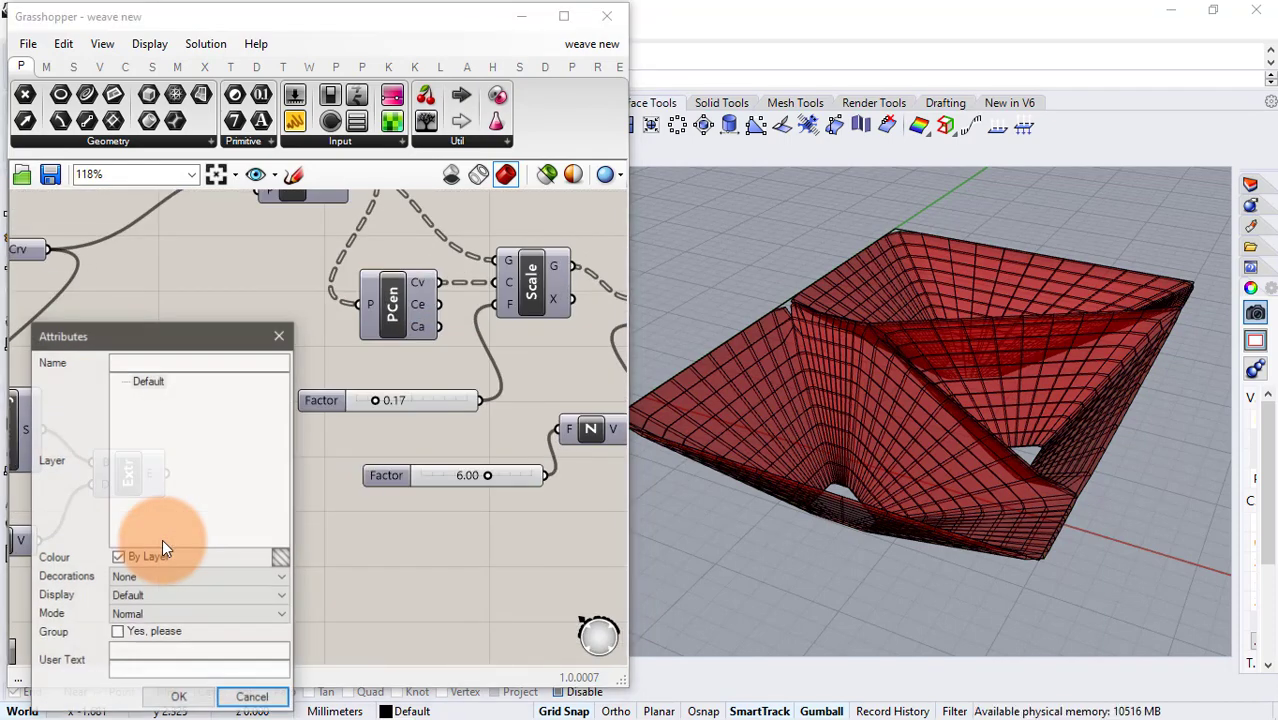
pyautogui.click(118, 632)
pyautogui.click(177, 697)
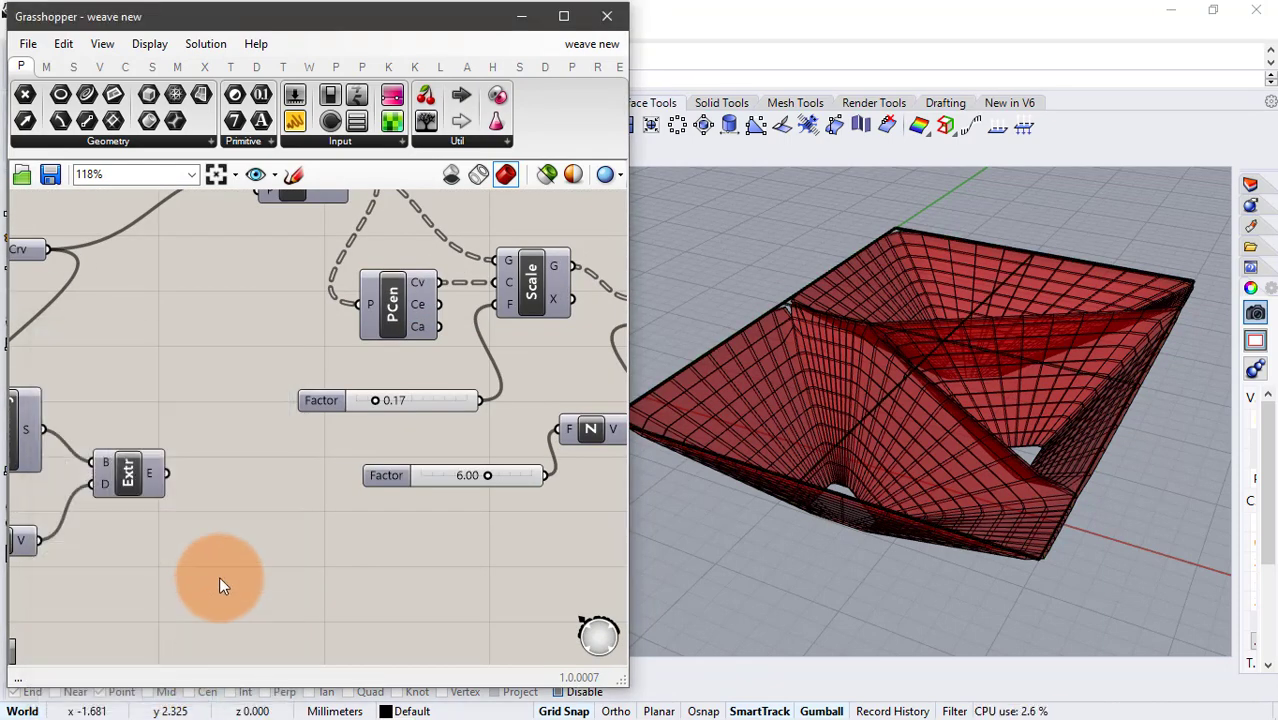
# - Close the Grasshopper window and switch the Perspective viewport to the Rendered display mode to view the table
pyautogui.click(601, 16)
pyautogui.click(139, 177)
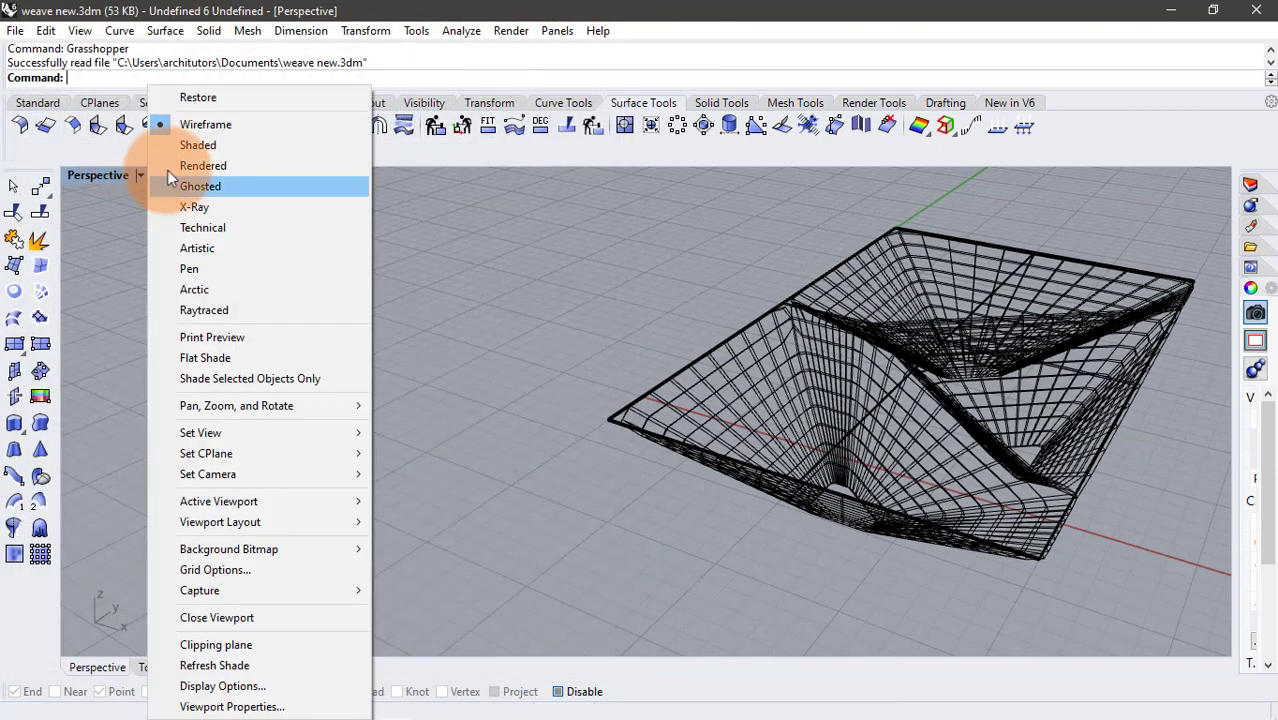
pyautogui.click(195, 186)
pyautogui.moveTo(445, 372); pyautogui.dragTo(707, 345, button='right')
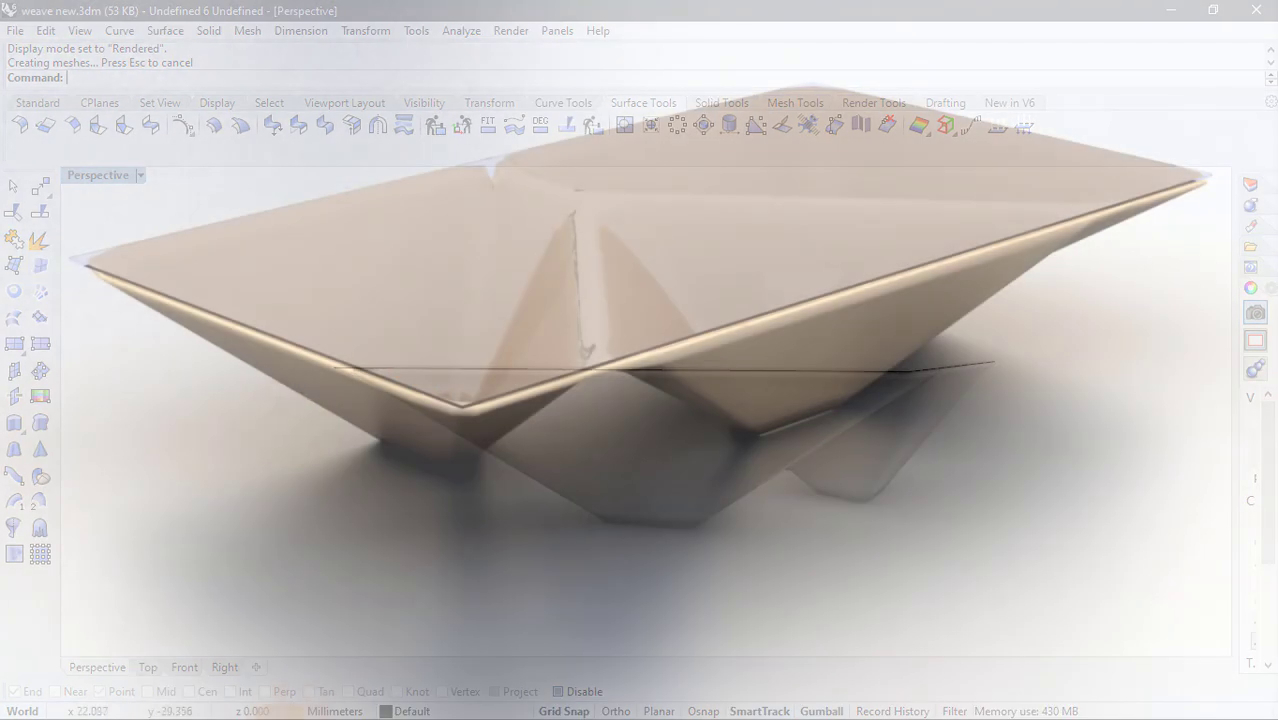